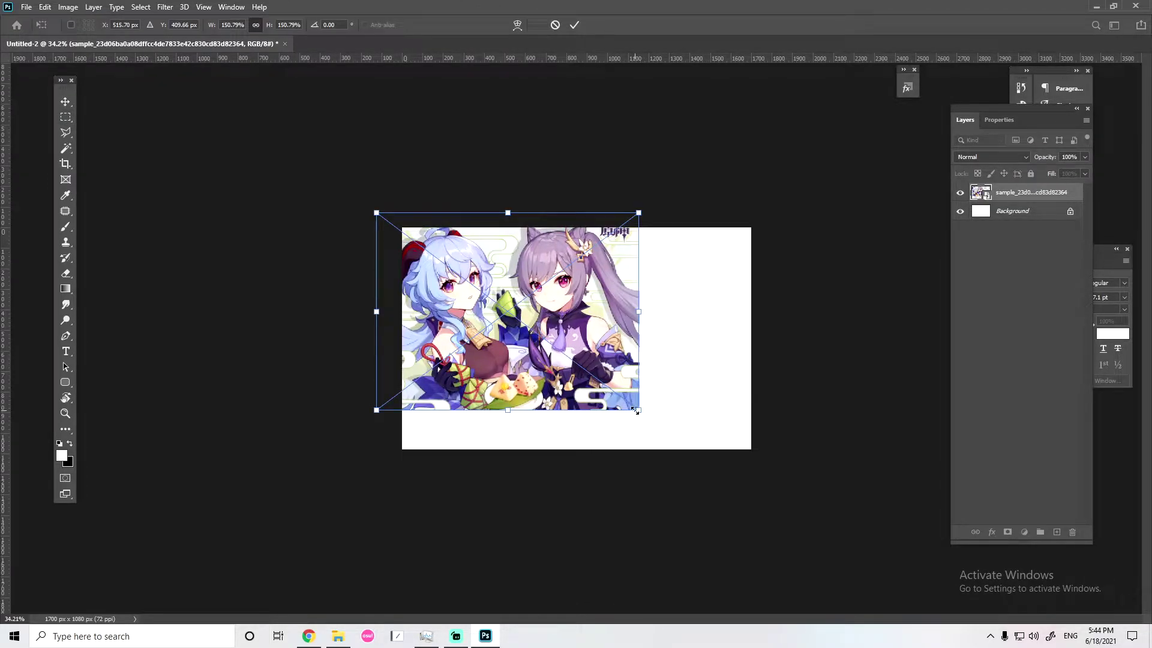
Enlarge the anime illustration to about 210% so it covers the 1700×1080 canvas, and fit the view
{"action": "left_click_drag", "start_coordinate": [608, 378], "coordinate": [774, 483]}
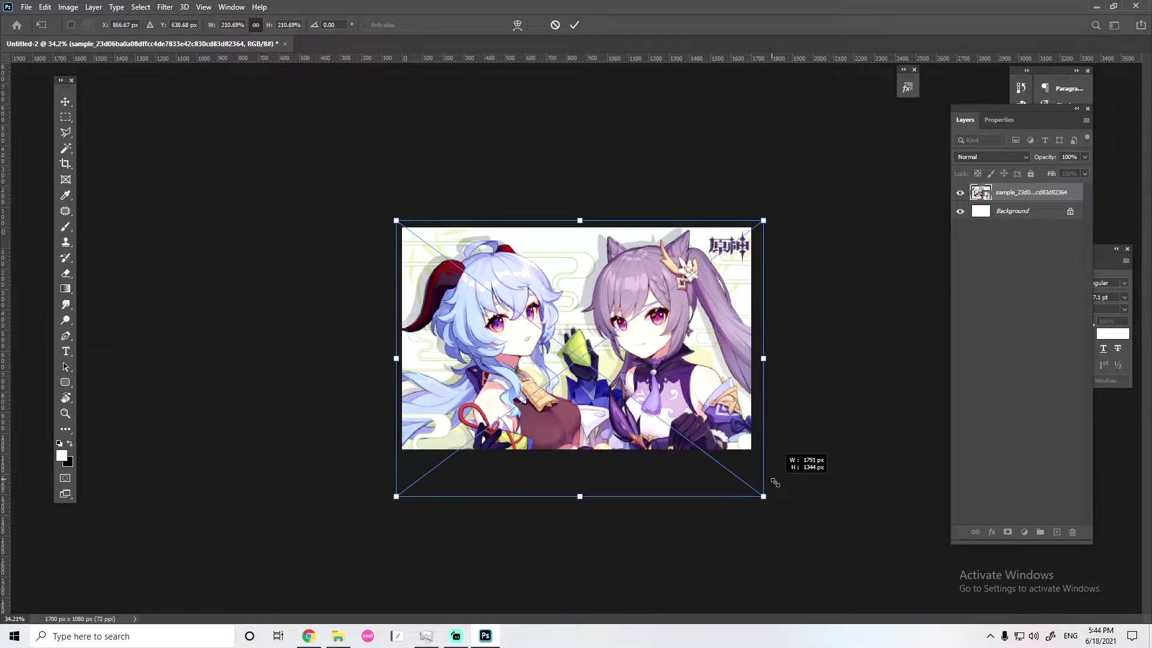
{"action": "key", "text": "Return"}
{"action": "key", "text": "ctrl+0"}
{"action": "key", "text": "m"}
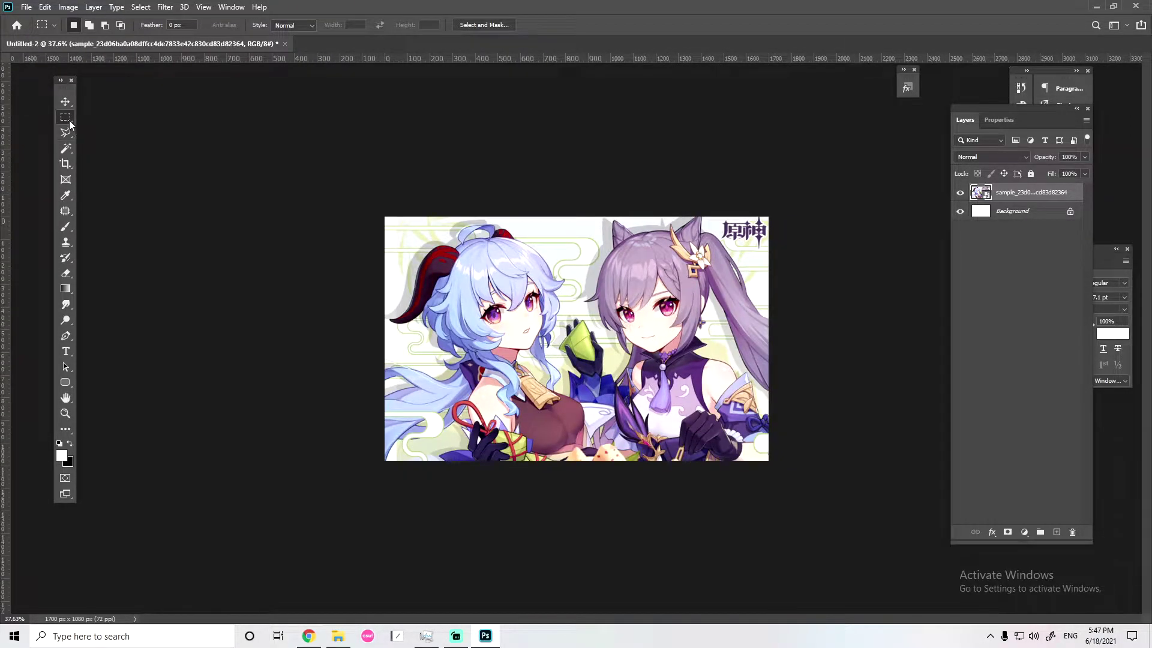
Paint the selected left part of the illustration solid white on a new layer with a 718 brush
{"action": "left_click_drag", "start_coordinate": [346, 163], "coordinate": [629, 480]}
{"action": "left_click", "coordinate": [66, 228]}
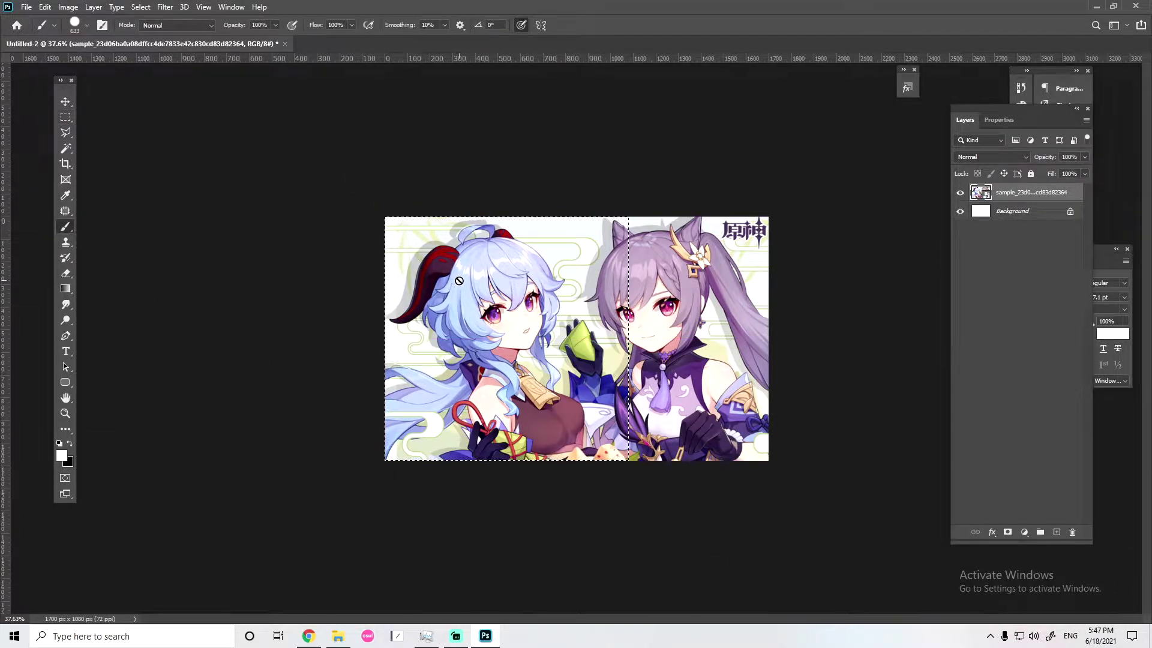
{"action": "left_click", "coordinate": [1057, 532]}
{"action": "right_click", "coordinate": [551, 314], "text": "alt"}
{"action": "left_click_drag", "start_coordinate": [553, 316], "coordinate": [386, 380]}
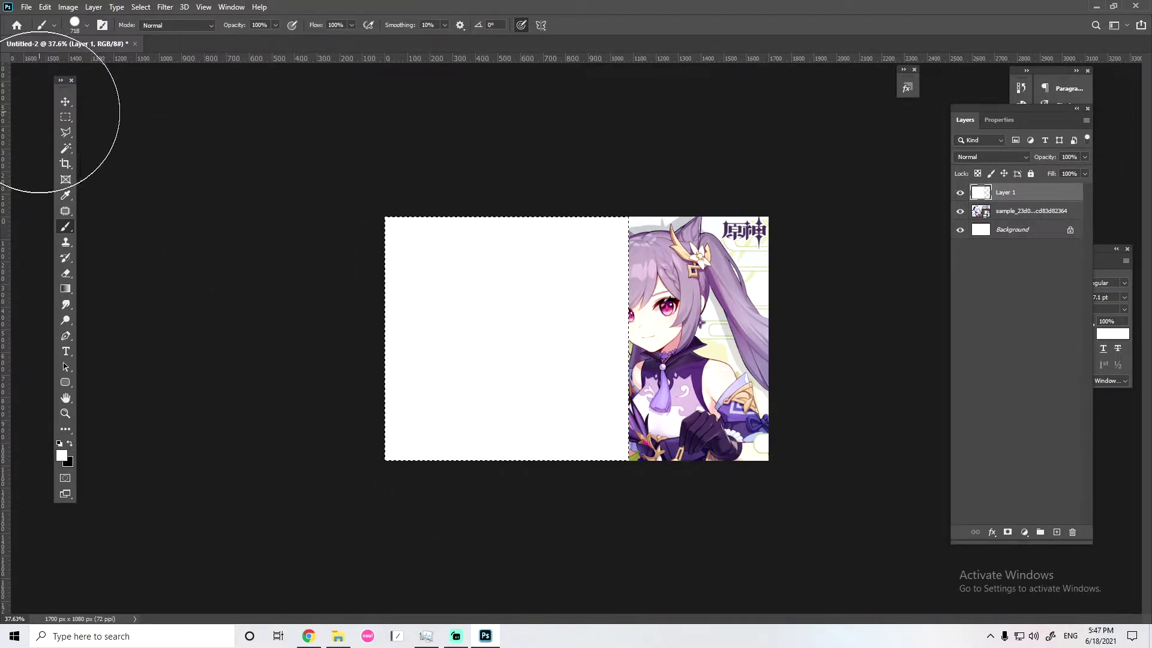
Rotate the white fill 45° and move it onto the bottom-left corner
{"action": "left_click", "coordinate": [66, 117]}
{"action": "key", "text": "ctrl+t"}
{"action": "left_click_drag", "start_coordinate": [702, 264], "coordinate": [594, 181]}
{"action": "left_click_drag", "start_coordinate": [532, 322], "coordinate": [376, 476]}
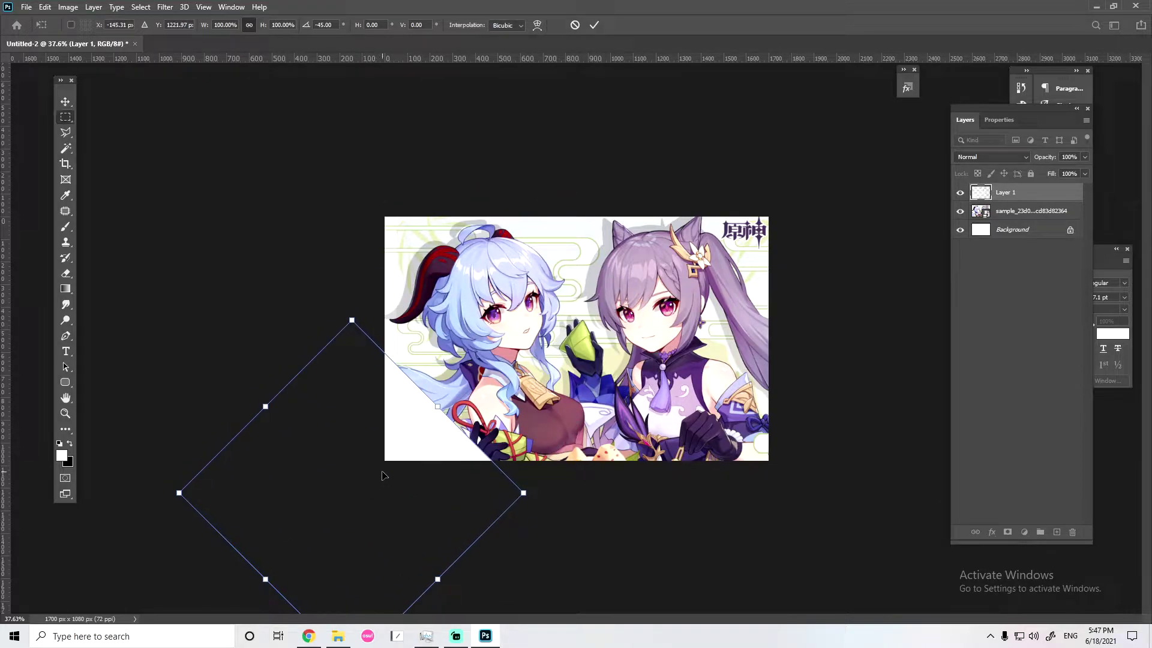
{"action": "key", "text": "Return"}
Duplicate the white corner and position the copy at the top-right corner
{"action": "key", "text": "ctrl+j"}
{"action": "key", "text": "ctrl+t"}
{"action": "left_click_drag", "start_coordinate": [425, 463], "coordinate": [869, 144]}
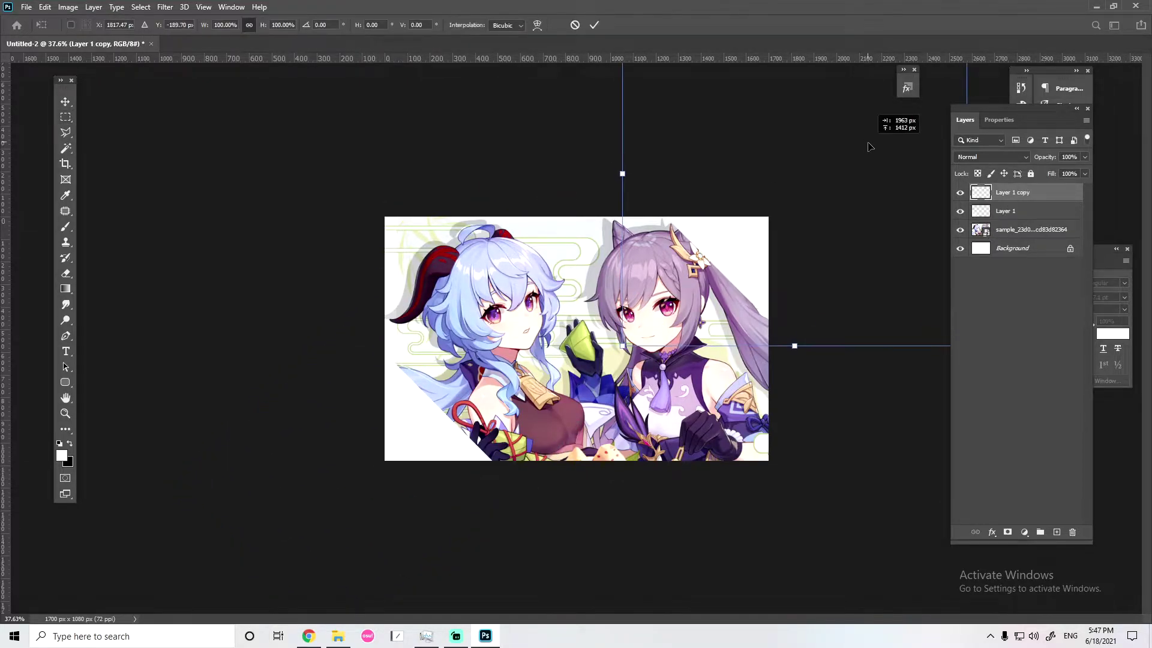
{"action": "left_click_drag", "start_coordinate": [795, 170], "coordinate": [806, 186]}
{"action": "key", "text": "Return"}
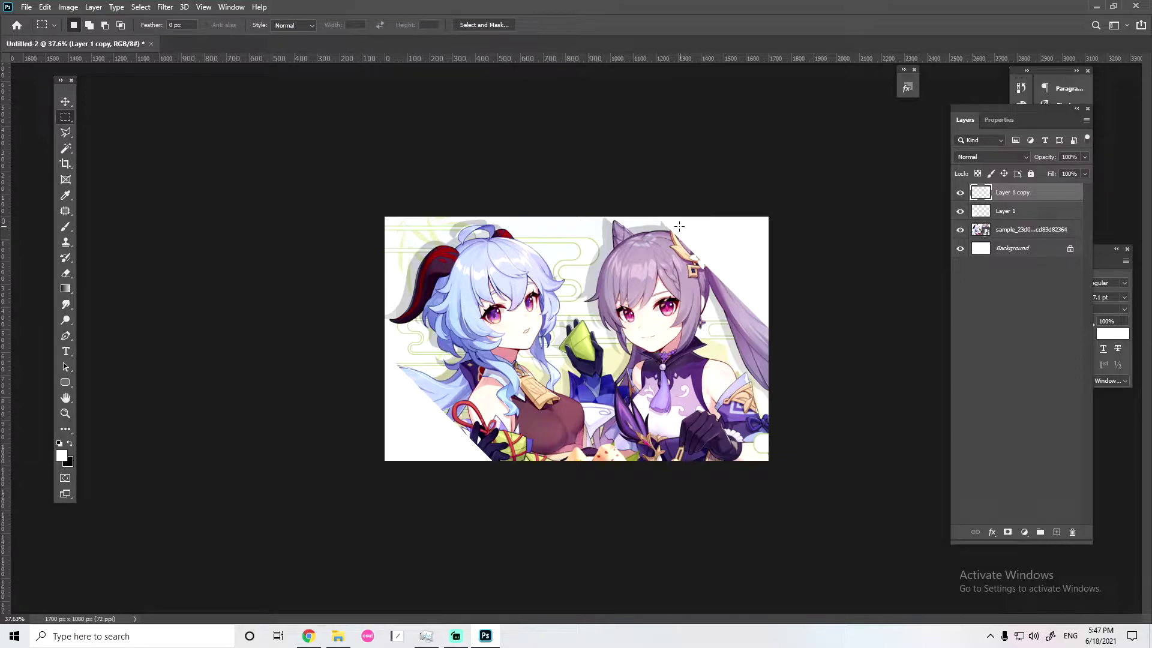
Lower Layer 1 copy to 46% opacity and lasso along the hair ornament's edge
{"action": "left_click_drag", "start_coordinate": [1084, 164], "coordinate": [1061, 174]}
{"action": "scroll", "coordinate": [816, 180], "scroll_direction": "up", "scroll_amount": 5}
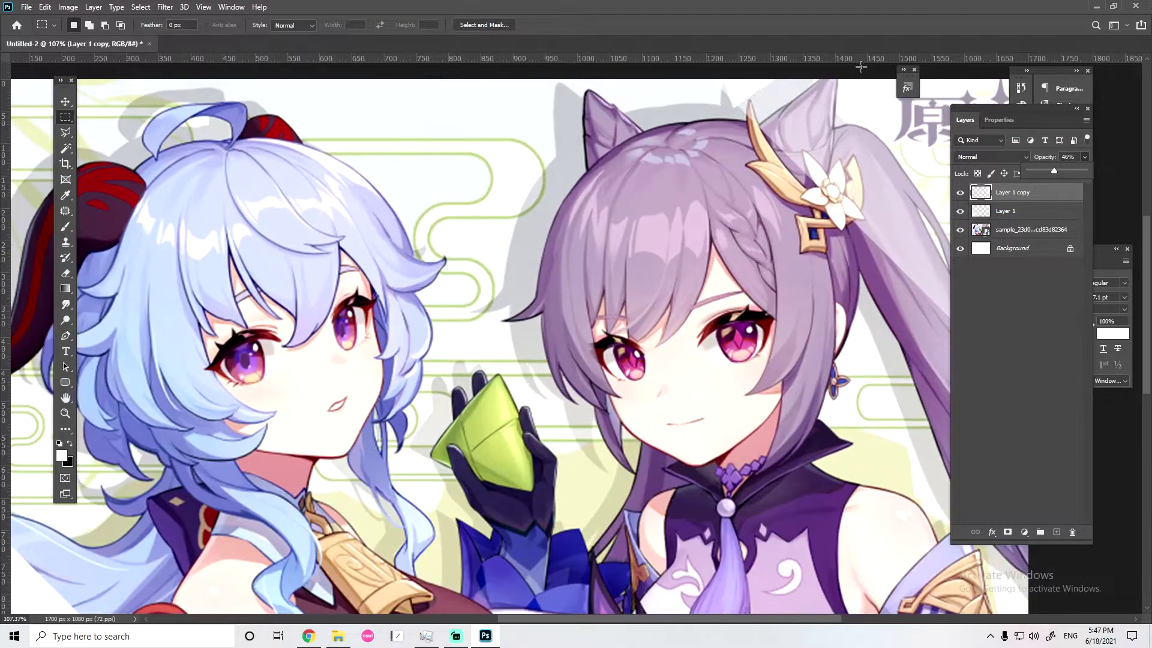
{"action": "left_click", "coordinate": [65, 132]}
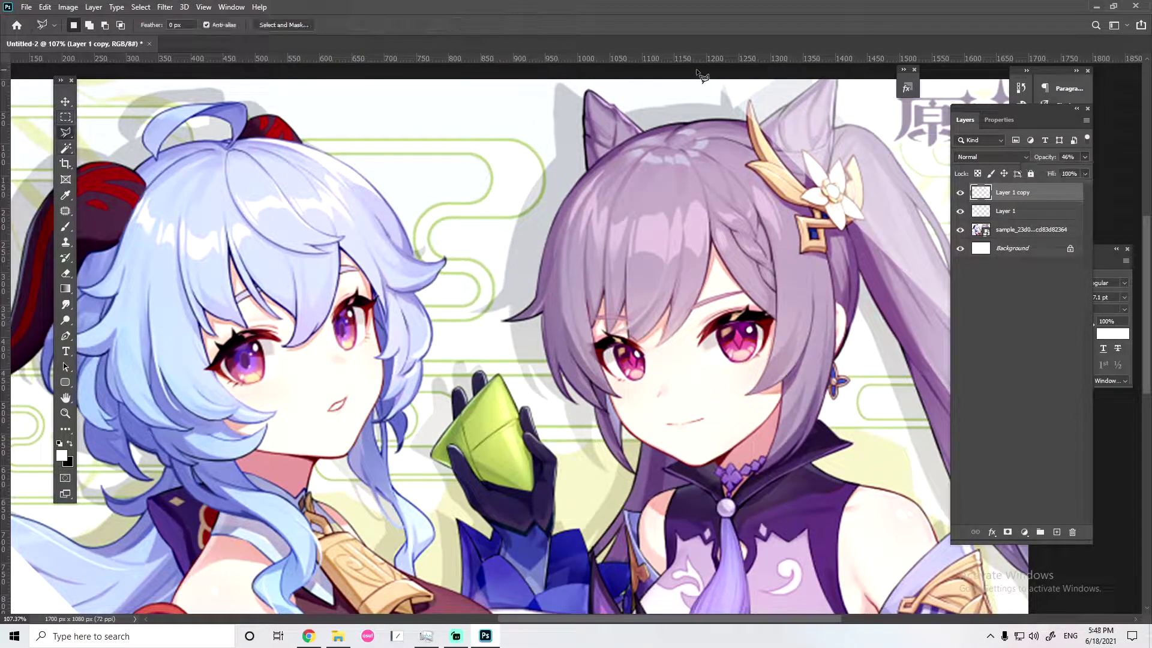
{"action": "scroll", "coordinate": [802, 93], "scroll_direction": "down", "scroll_amount": 2}
{"action": "scroll", "coordinate": [796, 87], "scroll_direction": "up", "scroll_amount": 3}
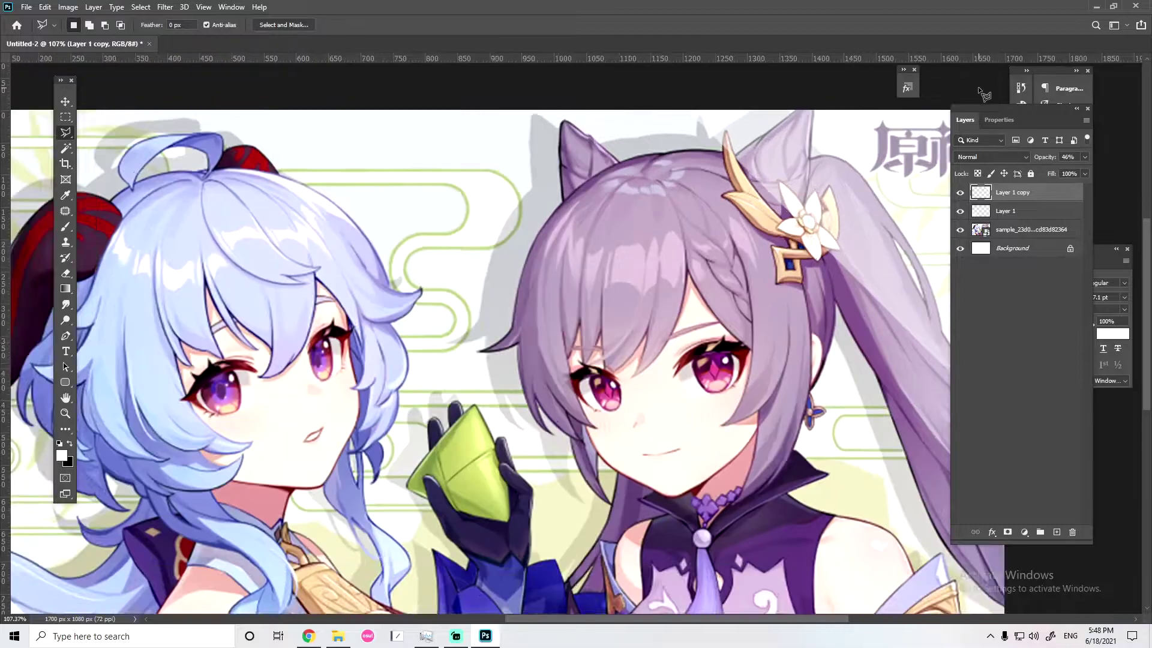
{"action": "scroll", "coordinate": [607, 191], "scroll_direction": "up", "scroll_amount": 1}
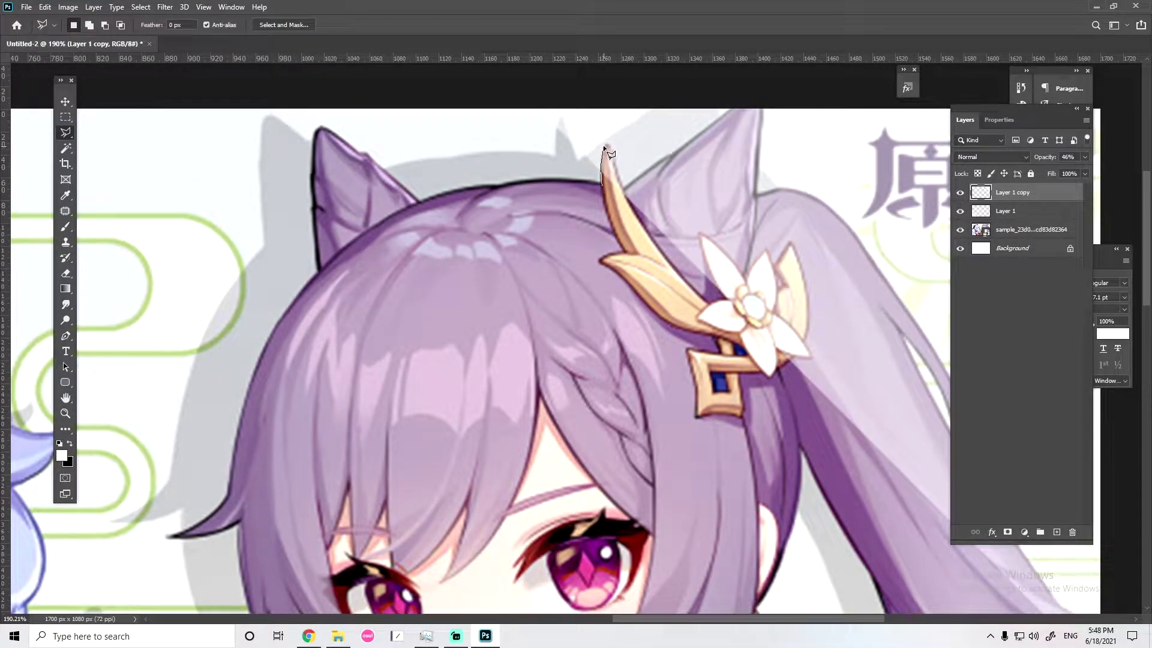
{"action": "left_click_drag", "start_coordinate": [606, 145], "coordinate": [633, 185]}
{"action": "scroll", "coordinate": [668, 162], "scroll_direction": "down", "scroll_amount": 5}
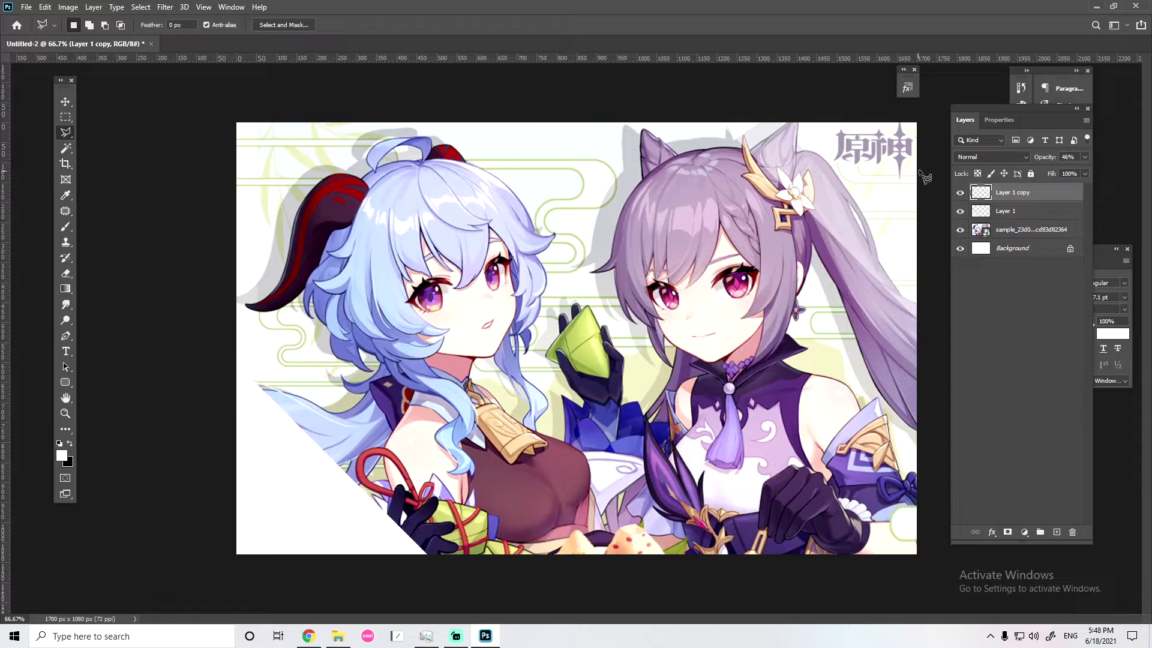
Give Layer 1 copy a 64%, 90° drop shadow with reduced size and distance
{"action": "right_click", "coordinate": [1014, 199]}
{"action": "left_click", "coordinate": [876, 134]}
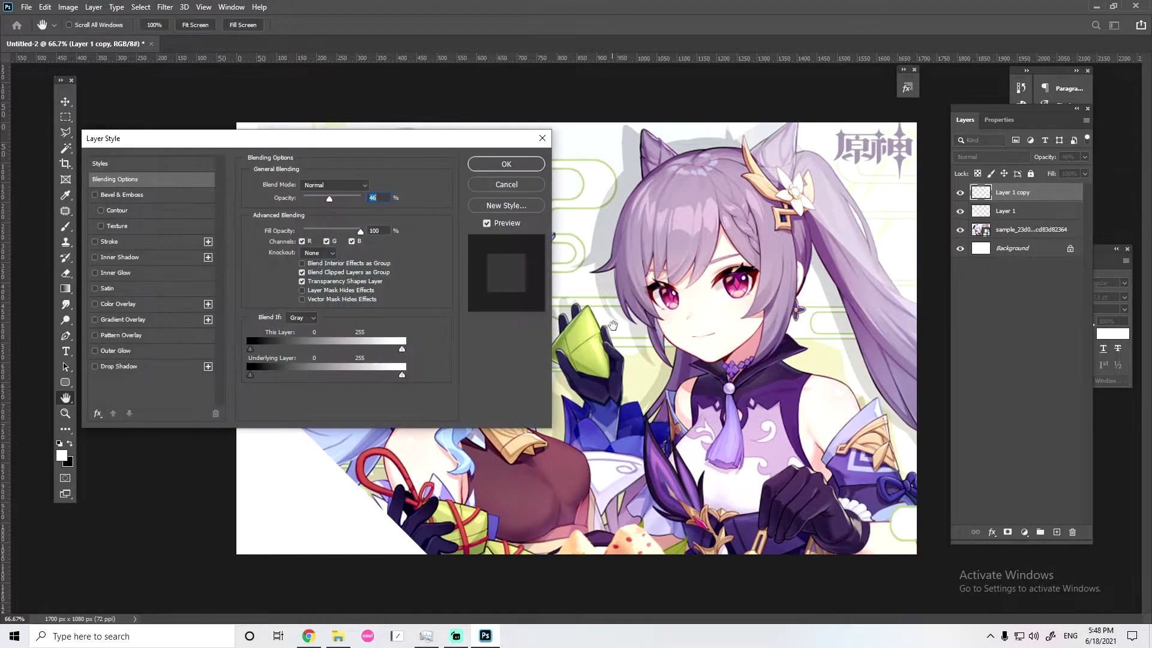
{"action": "left_click", "coordinate": [125, 368]}
{"action": "left_click", "coordinate": [511, 186]}
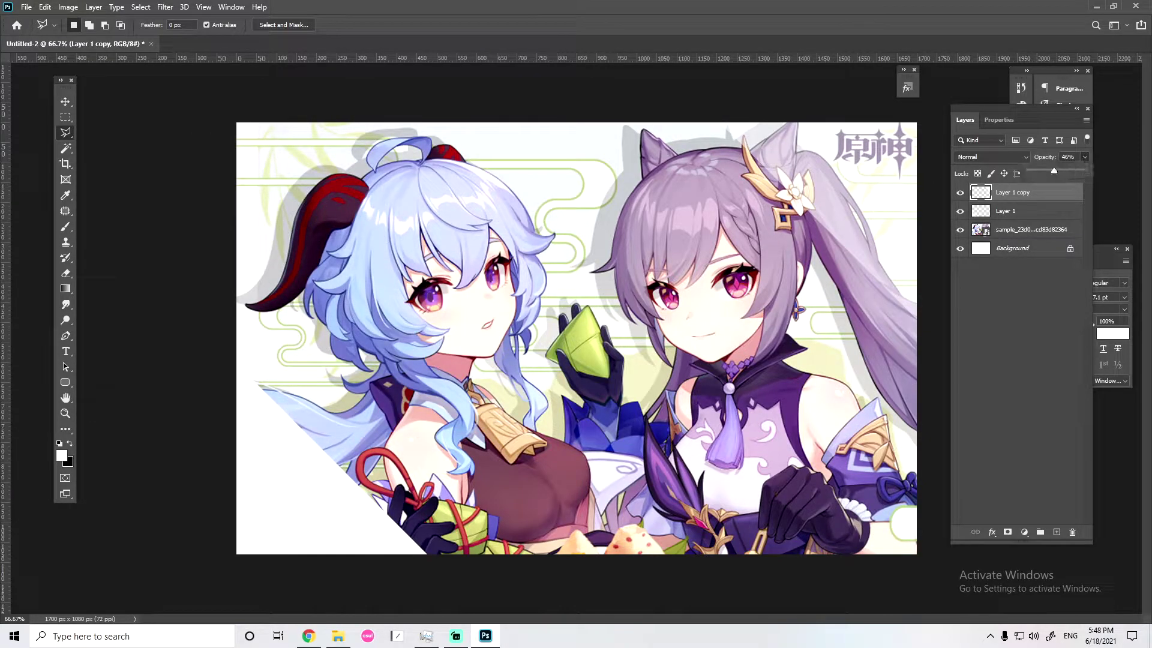
{"action": "right_click", "coordinate": [1001, 189]}
{"action": "left_click", "coordinate": [876, 143]}
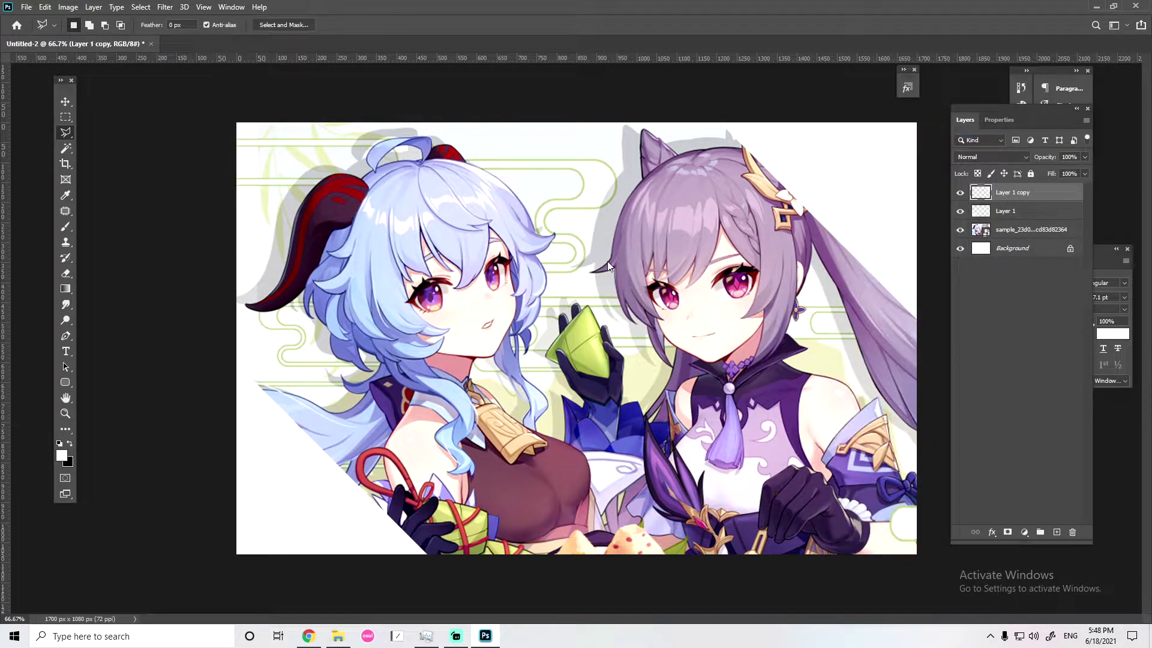
{"action": "left_click", "coordinate": [116, 369]}
{"action": "mouse_move", "coordinate": [325, 266]}
{"action": "left_mouse_down"}
{"action": "mouse_move", "coordinate": [307, 241]}
{"action": "mouse_move", "coordinate": [320, 243]}
{"action": "mouse_move", "coordinate": [309, 266]}
{"action": "left_mouse_up"}
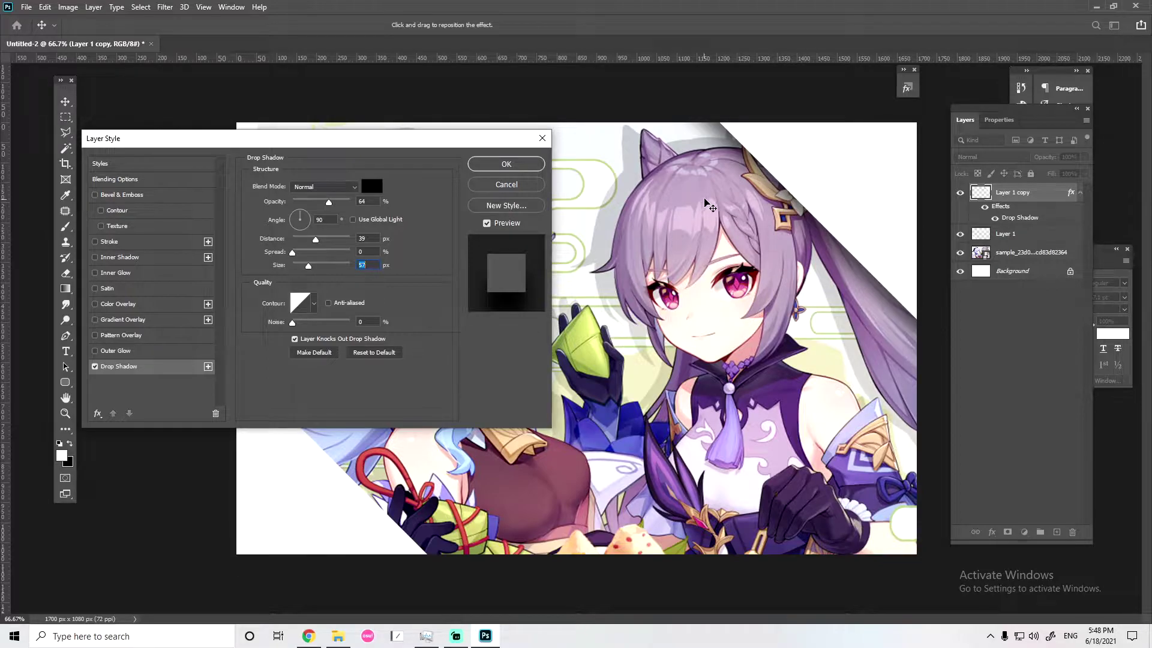
{"action": "left_click", "coordinate": [506, 166]}
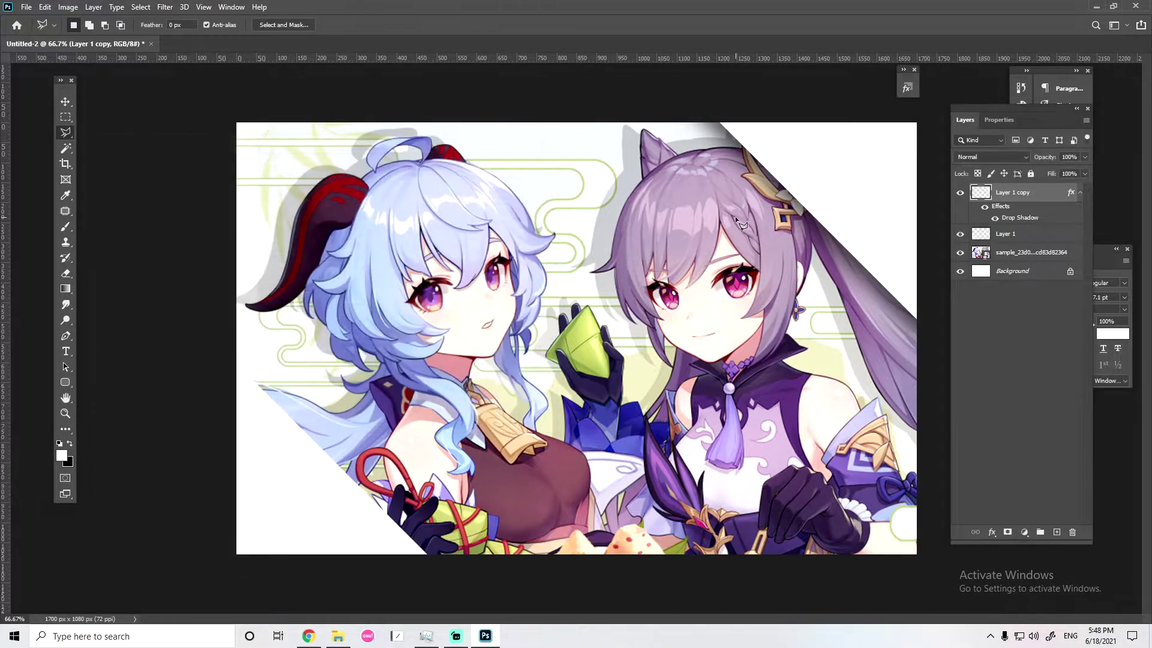
{"action": "right_click", "coordinate": [1021, 194]}
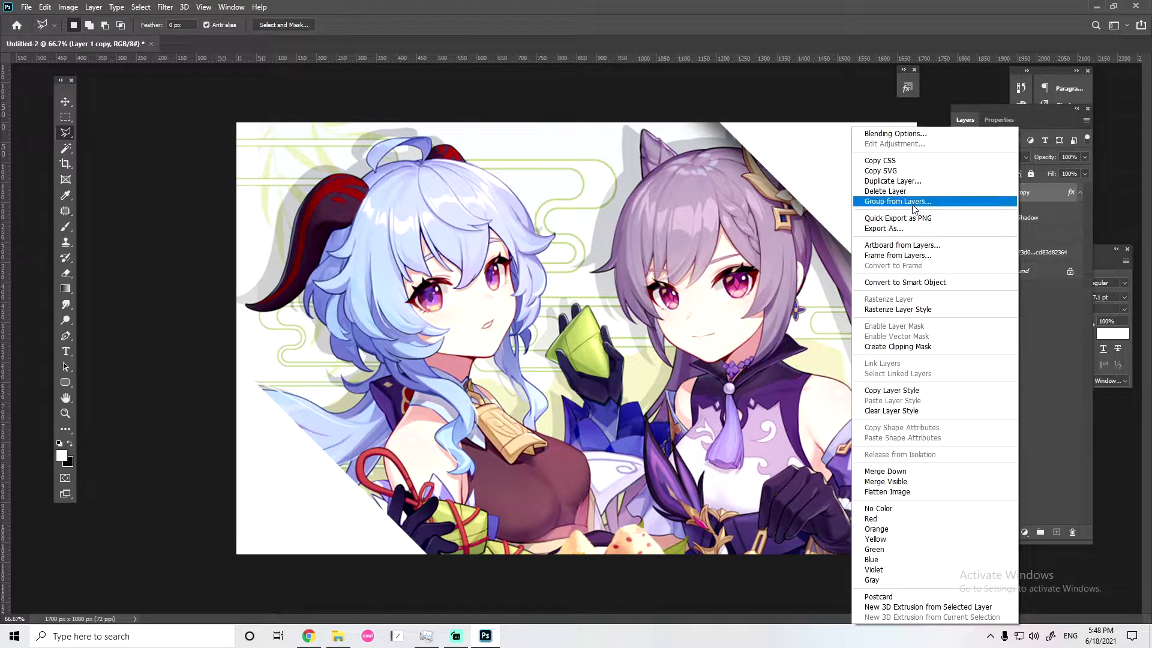
Rasterize Layer 1 copy's drop shadow and drop the corner to 26% opacity to see beneath
{"action": "left_click", "coordinate": [885, 310]}
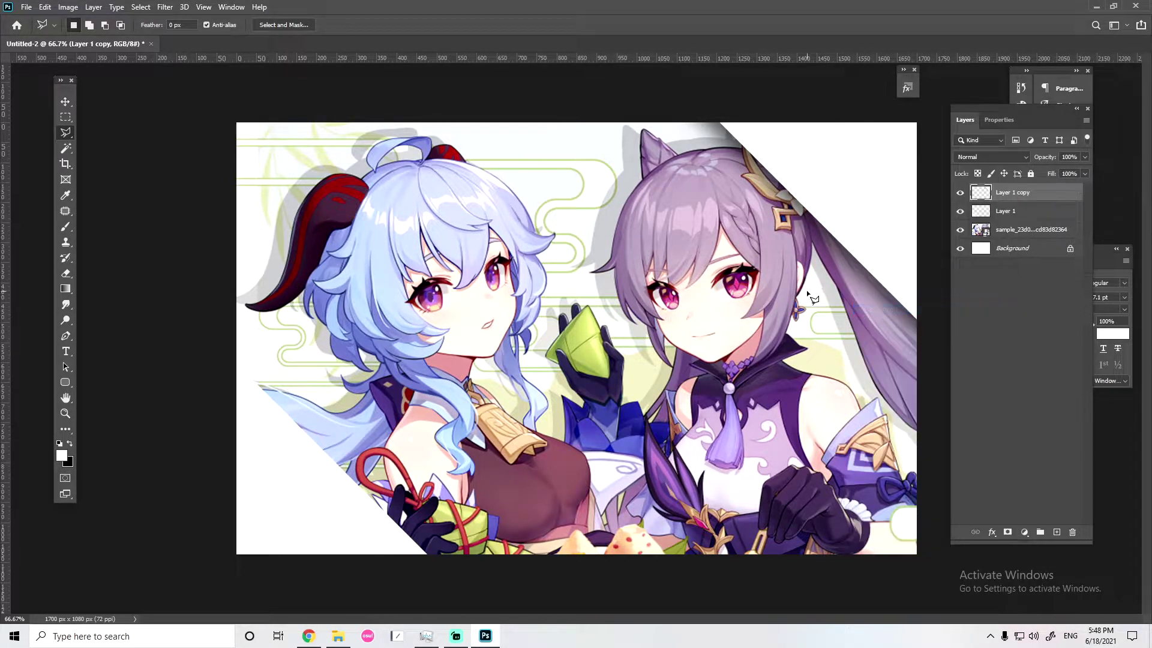
{"action": "left_click", "coordinate": [961, 192]}
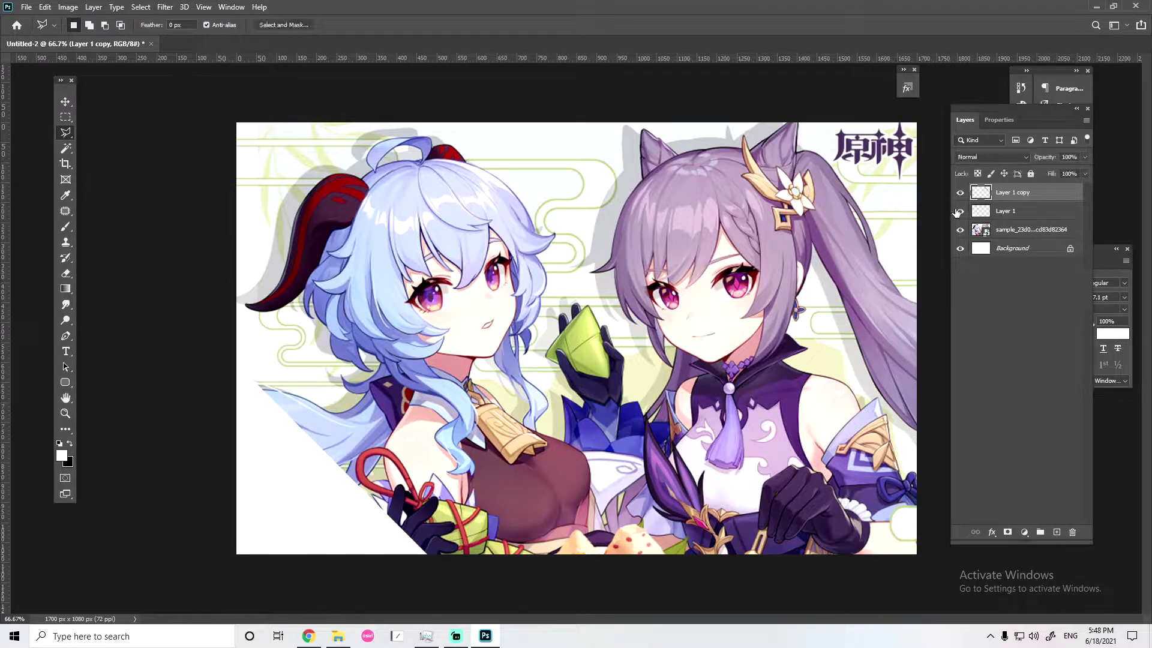
{"action": "left_click", "coordinate": [1085, 158]}
{"action": "left_click_drag", "start_coordinate": [1085, 170], "coordinate": [1043, 171]}
{"action": "scroll", "coordinate": [855, 155], "scroll_direction": "up", "scroll_amount": 7}
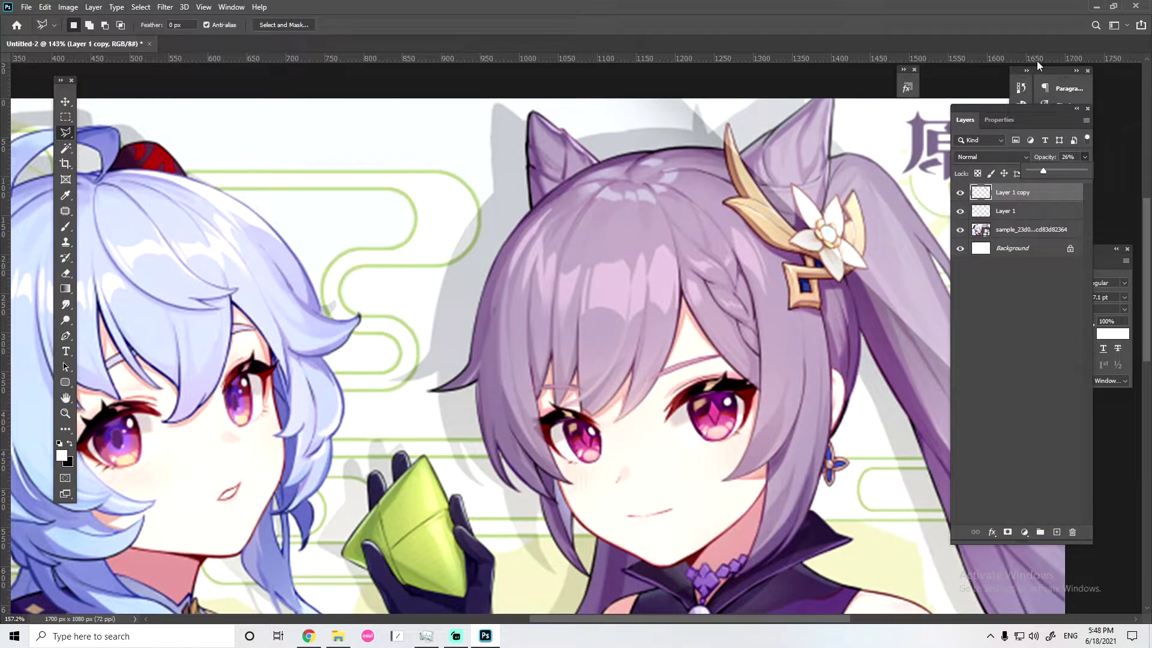
{"action": "scroll", "coordinate": [663, 193], "scroll_direction": "up", "scroll_amount": 2}
Outline the hair ornament, ear tip and ponytail where they cross the top-right fold
{"action": "left_click", "coordinate": [622, 191]}
{"action": "left_click", "coordinate": [625, 144]}
{"action": "left_click", "coordinate": [641, 184]}
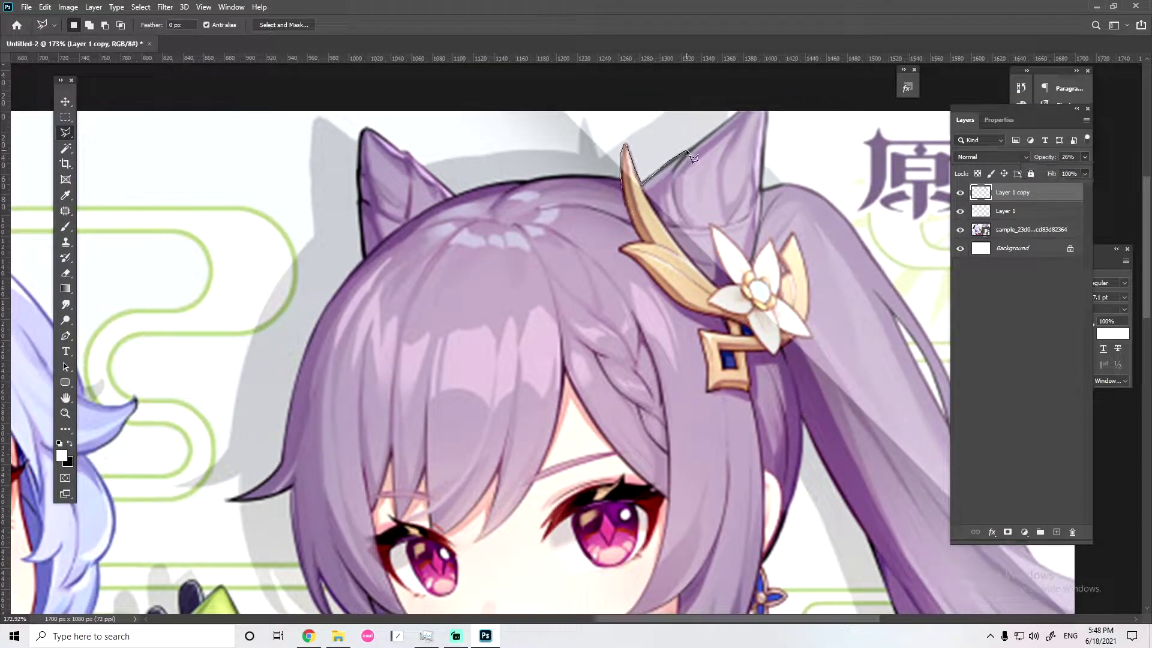
{"action": "left_click", "coordinate": [744, 108]}
{"action": "left_click", "coordinate": [767, 102]}
{"action": "left_click", "coordinate": [885, 471]}
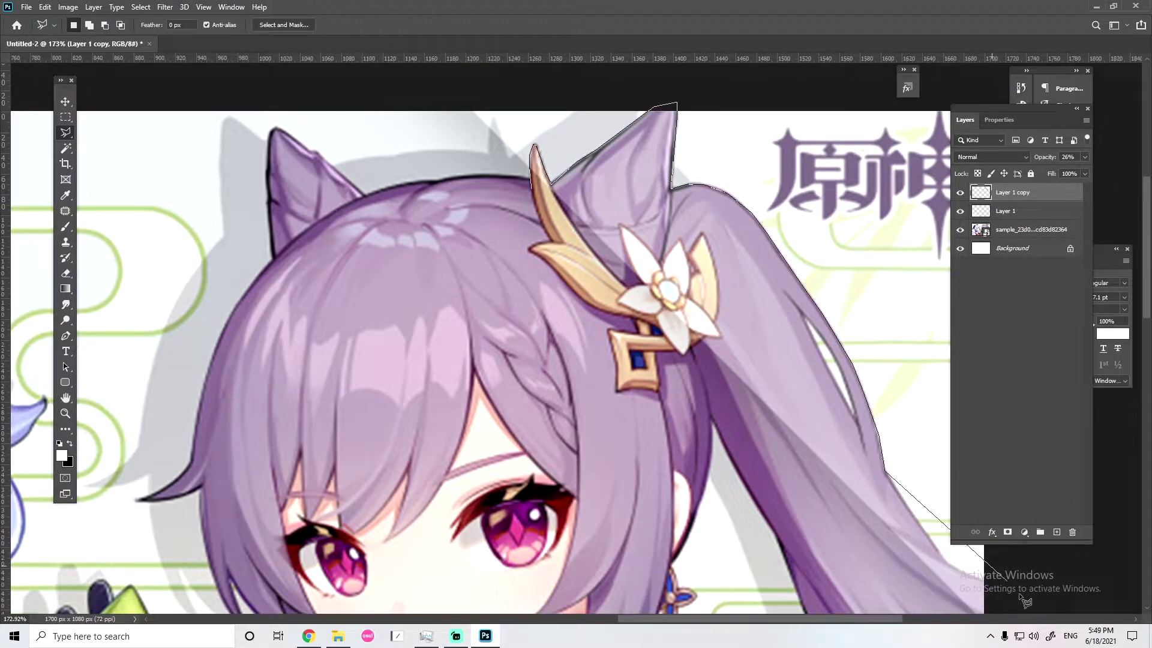
{"action": "left_click", "coordinate": [760, 391]}
{"action": "left_click", "coordinate": [795, 402]}
{"action": "left_click", "coordinate": [824, 500]}
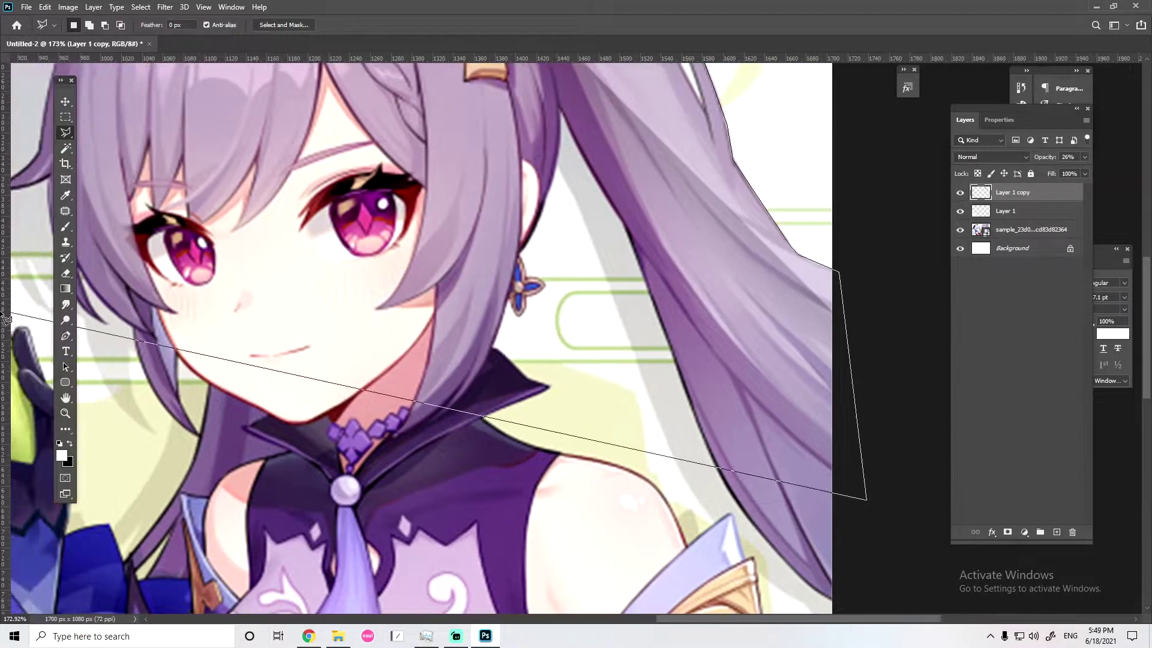
{"action": "left_click", "coordinate": [240, 408]}
{"action": "left_click", "coordinate": [120, 230]}
{"action": "left_click", "coordinate": [396, 143]}
{"action": "scroll", "coordinate": [587, 167], "scroll_direction": "down", "scroll_amount": 10}
Delete the outlined part of the fold, restore Layer 1 copy to 100% opacity, and deselect
{"action": "key", "text": "Delete"}
{"action": "left_click", "coordinate": [1084, 159]}
{"action": "left_click_drag", "start_coordinate": [1041, 171], "coordinate": [1149, 173]}
{"action": "key", "text": "ctrl+d"}
{"action": "key", "text": "m"}
{"action": "scroll", "coordinate": [793, 130], "scroll_direction": "down", "scroll_amount": 2}
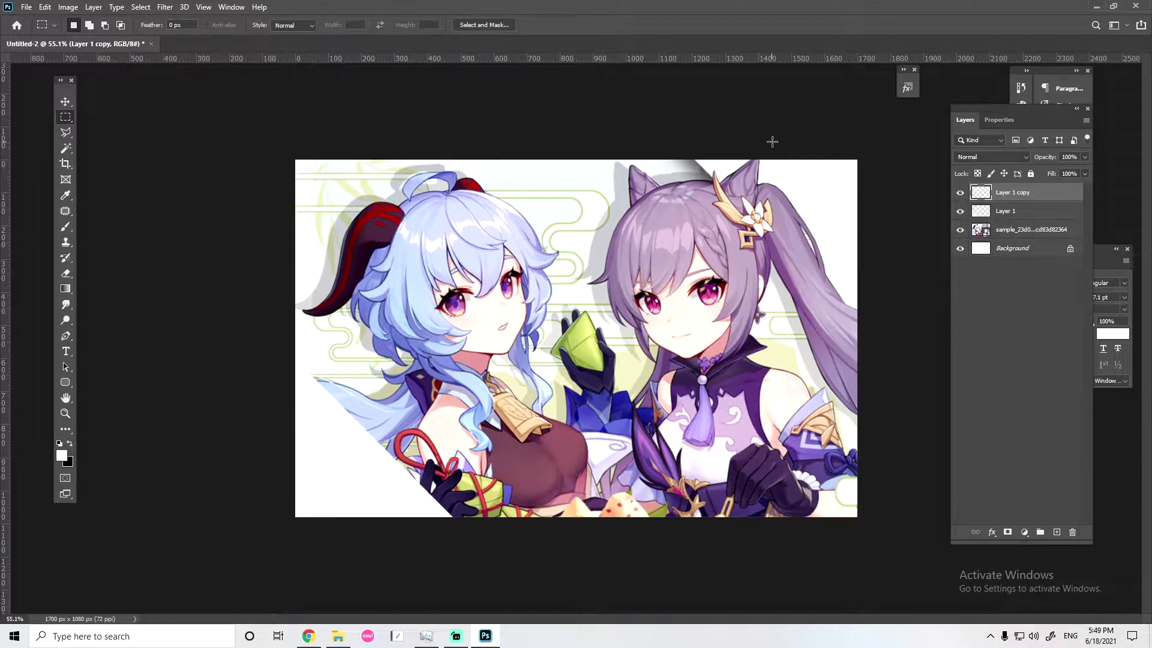
{"action": "scroll", "coordinate": [758, 180], "scroll_direction": "down", "scroll_amount": 1}
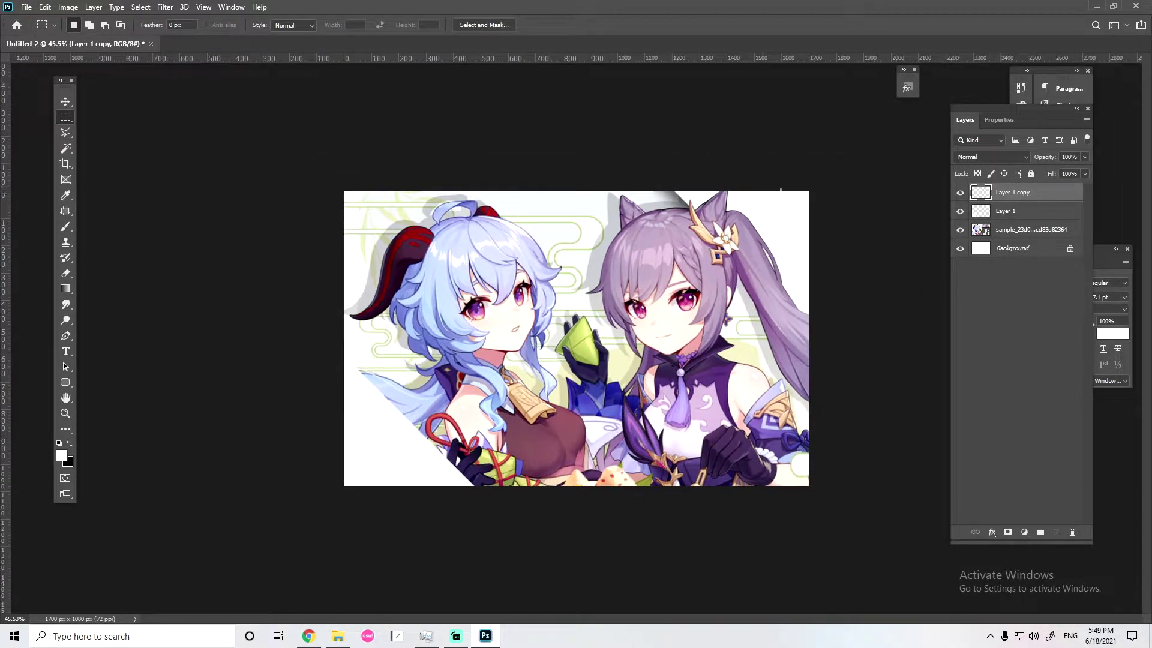
{"action": "scroll", "coordinate": [775, 210], "scroll_direction": "down", "scroll_amount": 1}
{"action": "scroll", "coordinate": [758, 211], "scroll_direction": "up", "scroll_amount": 2}
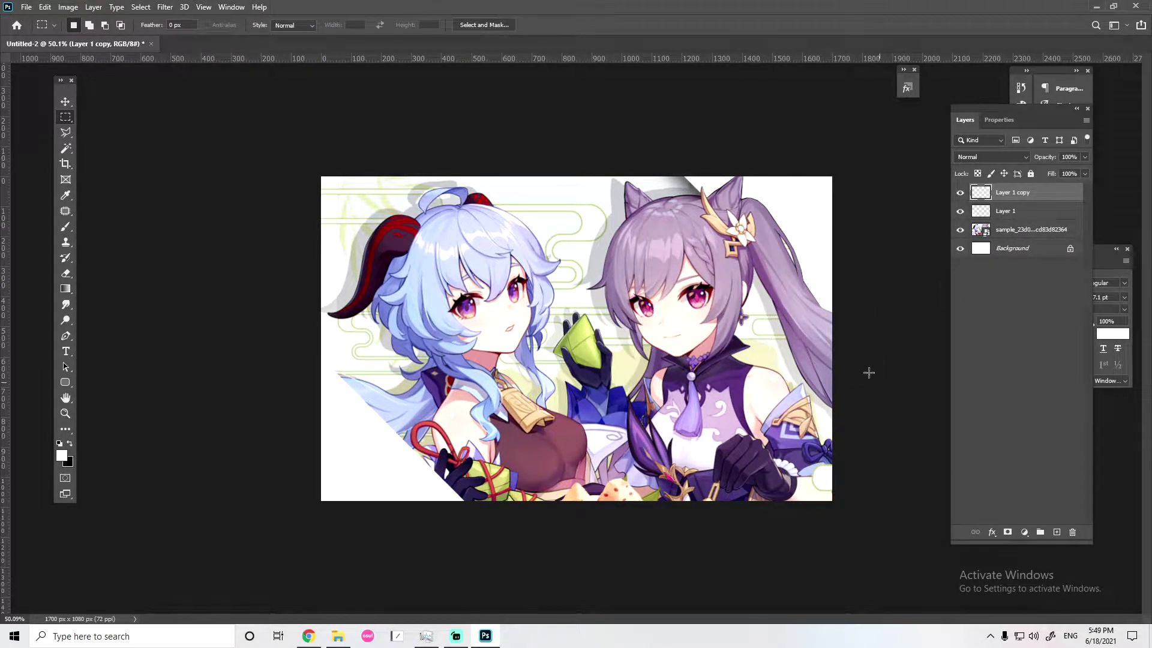
{"action": "scroll", "coordinate": [759, 312], "scroll_direction": "down", "scroll_amount": 2}
{"action": "scroll", "coordinate": [492, 303], "scroll_direction": "up", "scroll_amount": 1}
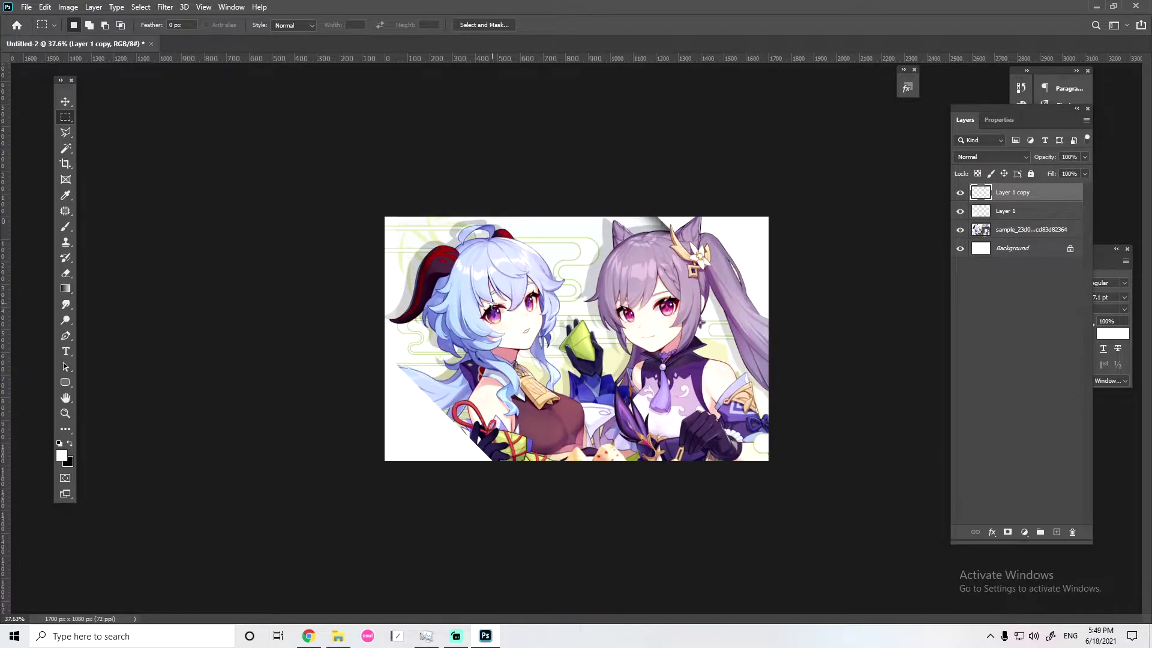
Add a drop shadow to Layer 1 and set its opacity to 45%
{"action": "right_click", "coordinate": [1007, 211]}
{"action": "left_click", "coordinate": [885, 132]}
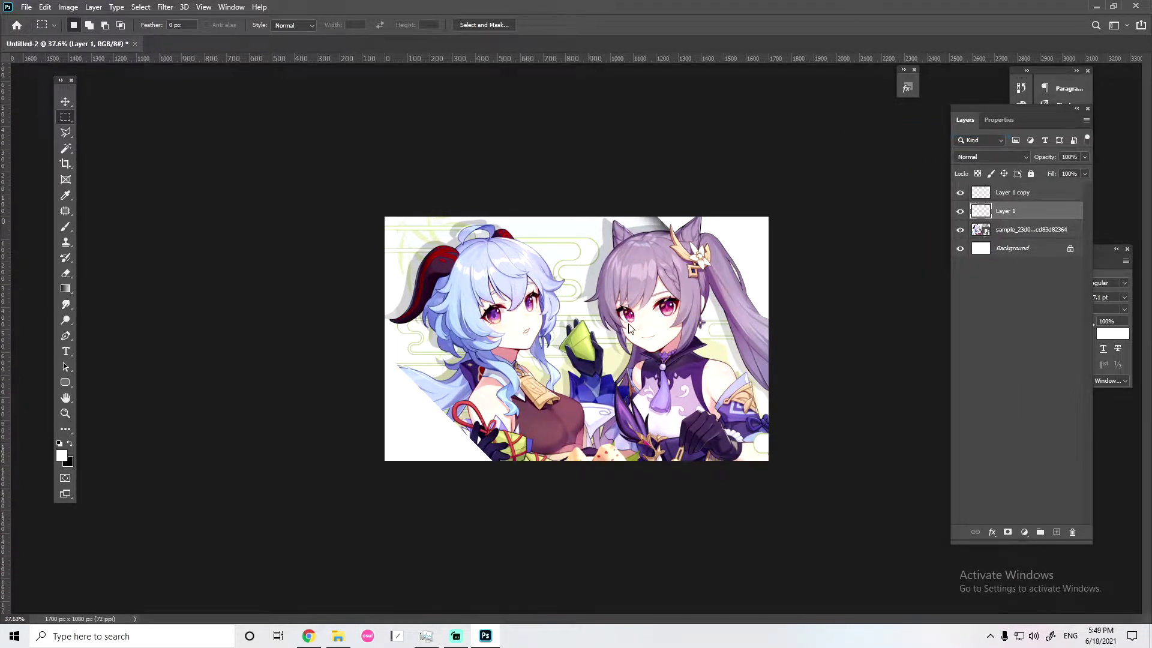
{"action": "left_click", "coordinate": [108, 367]}
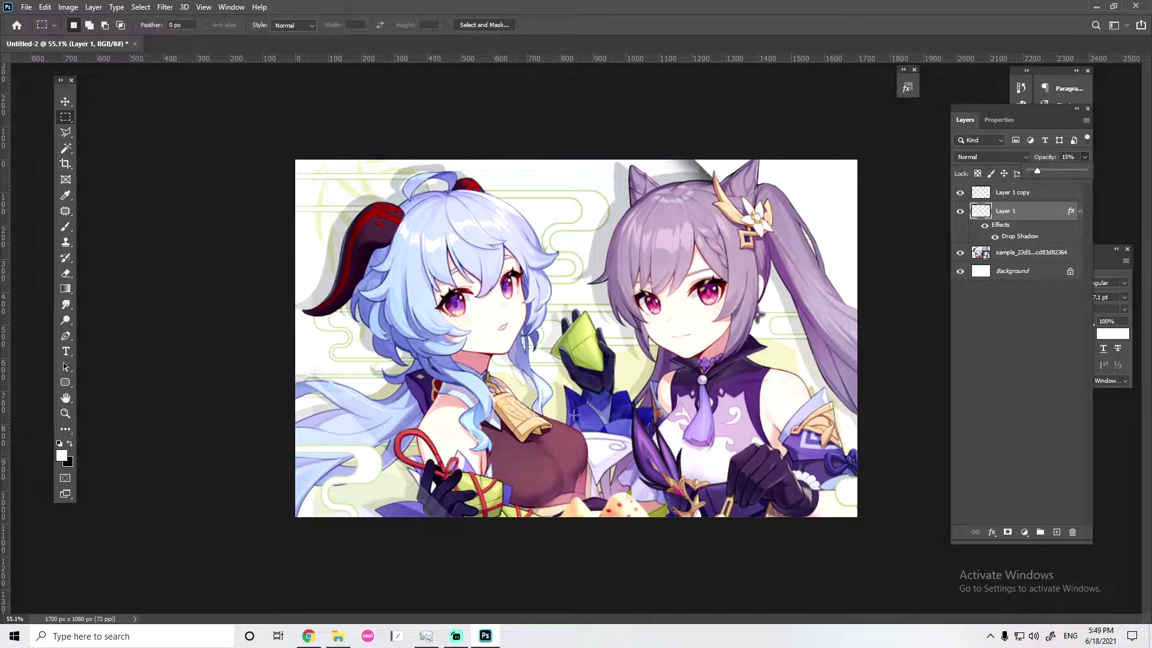
{"action": "left_click_drag", "start_coordinate": [1051, 172], "coordinate": [1057, 173]}
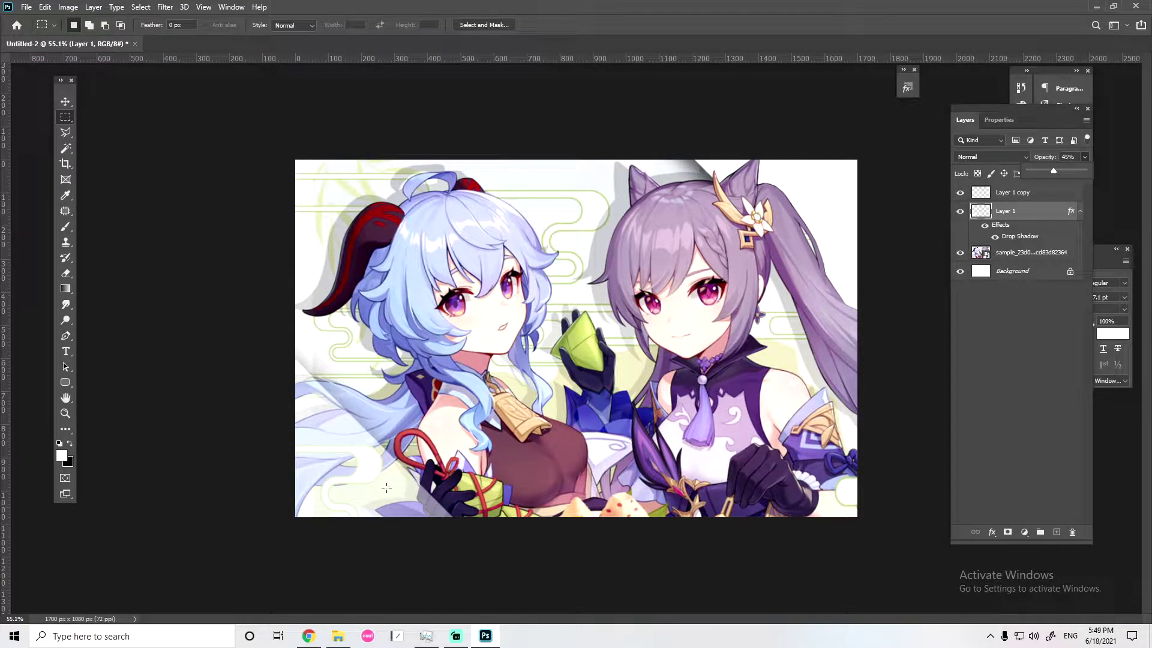
{"action": "scroll", "coordinate": [417, 546], "scroll_direction": "up", "scroll_amount": 5}
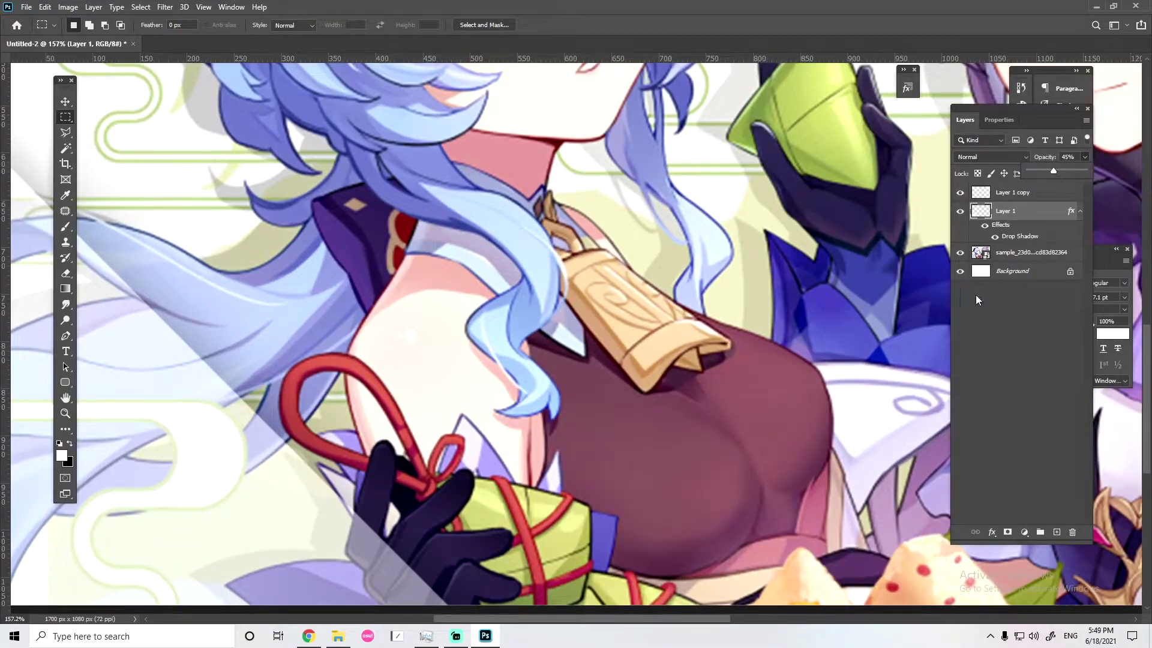
{"action": "scroll", "coordinate": [340, 385], "scroll_direction": "down", "scroll_amount": 3}
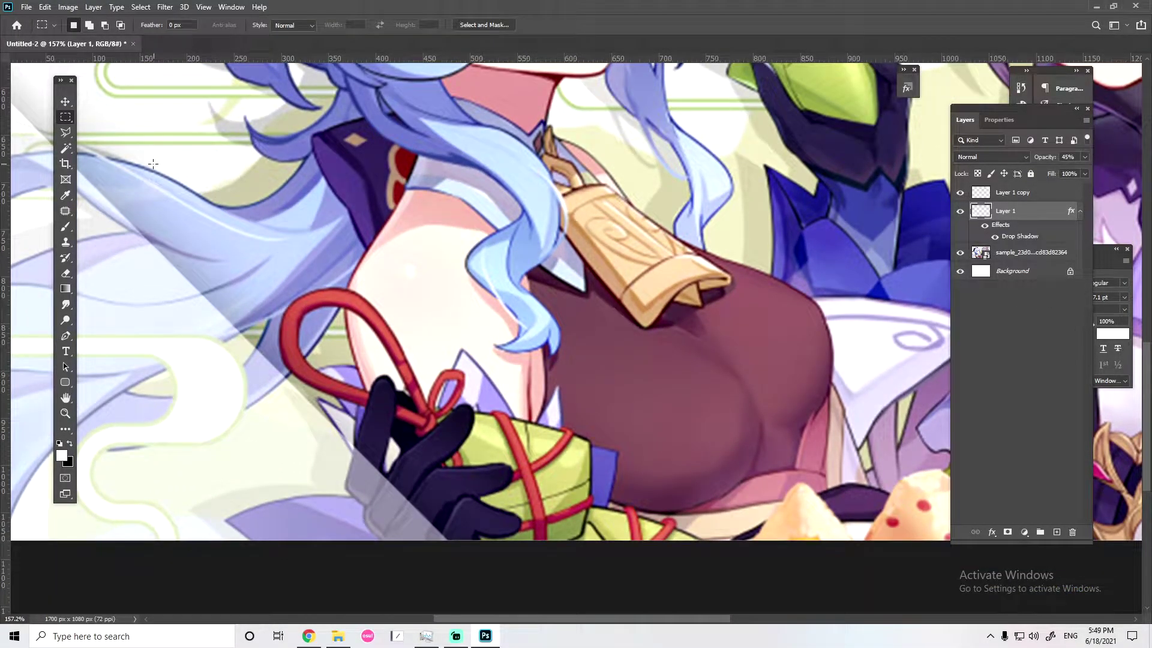
Select the gloved hand and gift over the bottom-left fold with the Polygonal Lasso
{"action": "key", "text": "l"}
{"action": "right_click", "coordinate": [1005, 212]}
{"action": "left_click", "coordinate": [875, 410]}
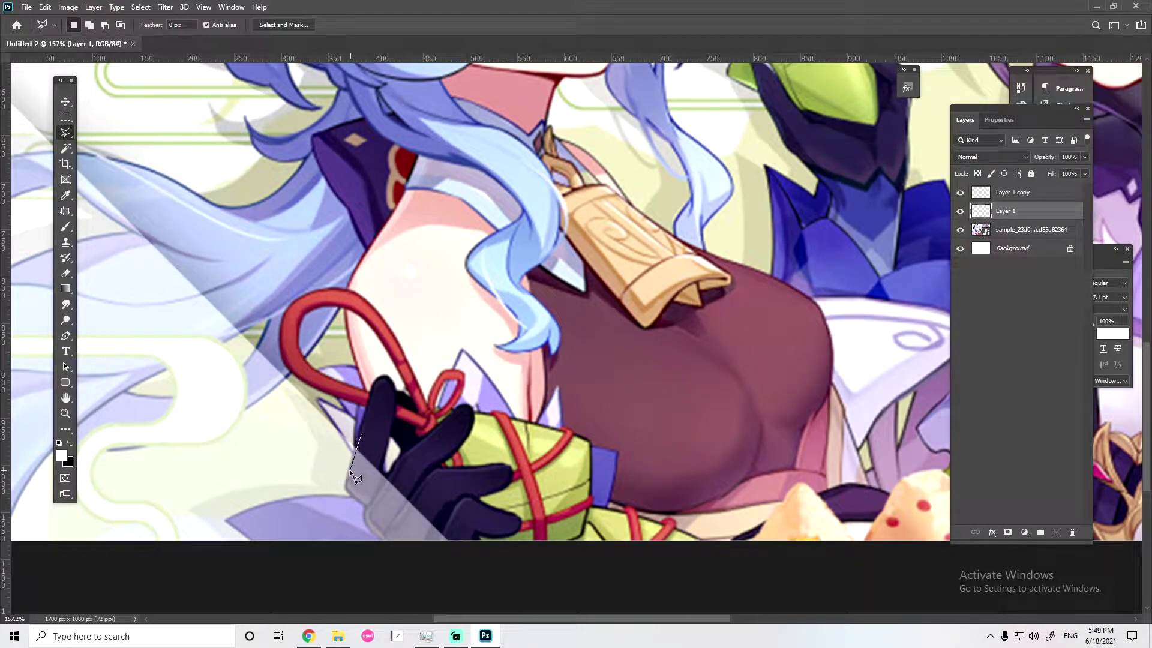
{"action": "left_click", "coordinate": [365, 509]}
{"action": "left_click", "coordinate": [391, 552]}
{"action": "left_click", "coordinate": [496, 567]}
{"action": "double_click", "coordinate": [533, 507]}
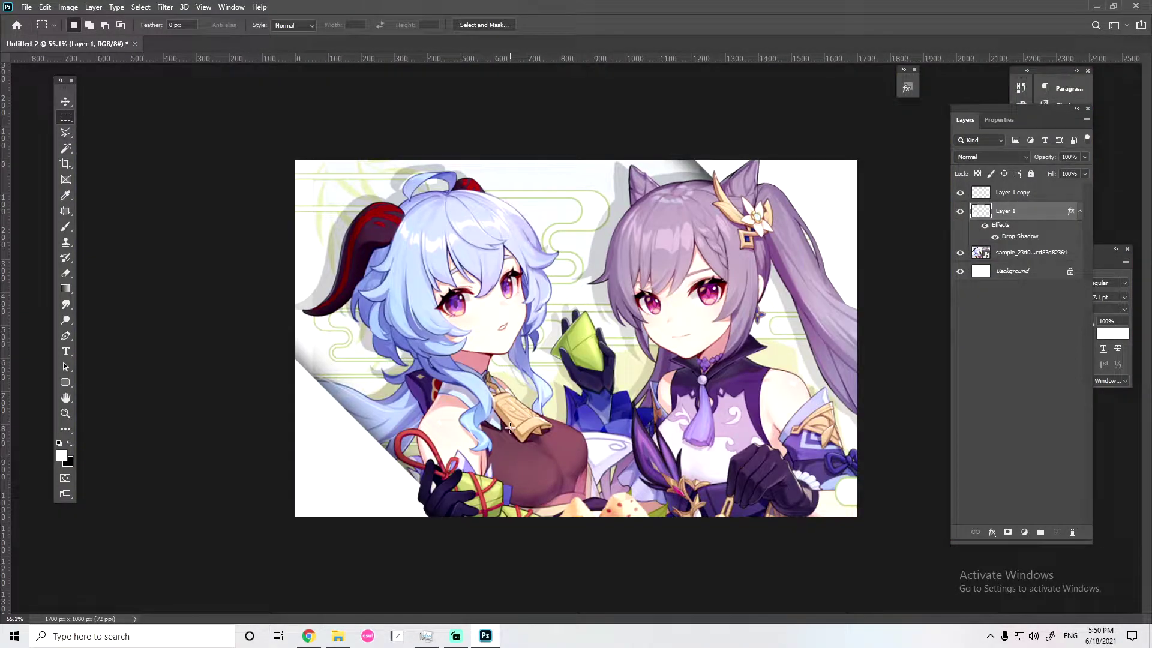
{"action": "scroll", "coordinate": [674, 398], "scroll_direction": "down", "scroll_amount": 2}
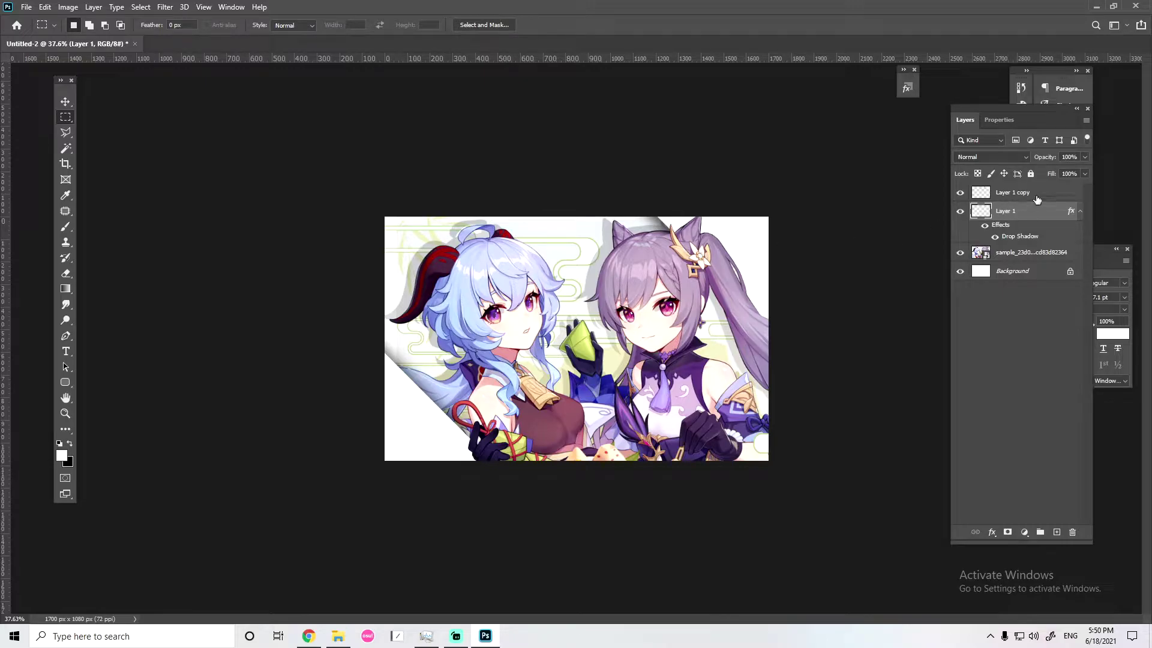
Rasterize Layer 1's drop shadow, then merge Layer 1 and Layer 1 copy into one layer
{"action": "right_click", "coordinate": [1007, 226]}
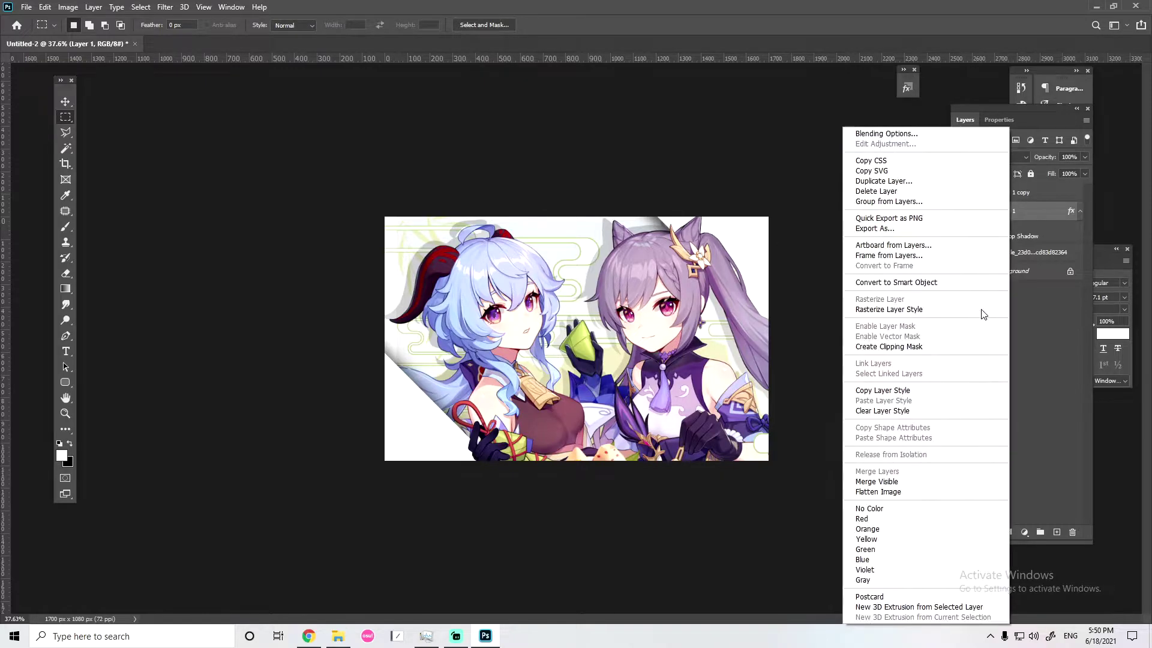
{"action": "left_click", "coordinate": [884, 312]}
{"action": "right_click", "coordinate": [1014, 210]}
{"action": "left_click", "coordinate": [1036, 195]}
{"action": "left_click", "coordinate": [1024, 195], "text": "shift"}
{"action": "right_click", "coordinate": [1026, 195]}
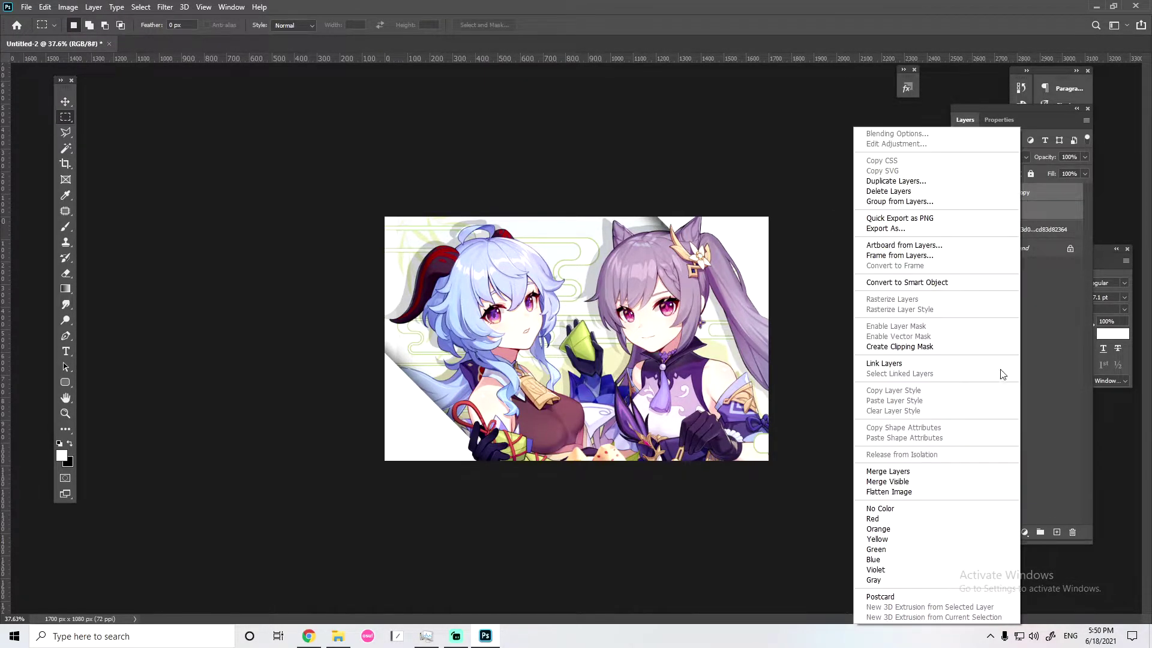
{"action": "left_click", "coordinate": [917, 472]}
{"action": "right_click", "coordinate": [1020, 197]}
{"action": "left_click", "coordinate": [907, 134]}
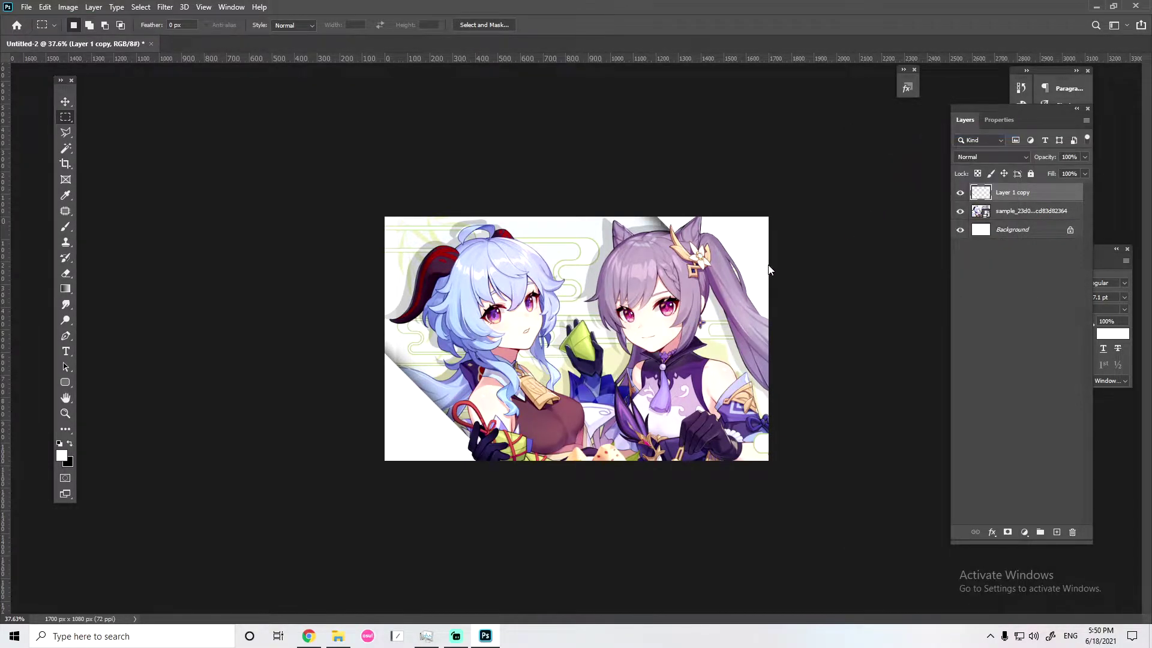
{"action": "left_click", "coordinate": [165, 6]}
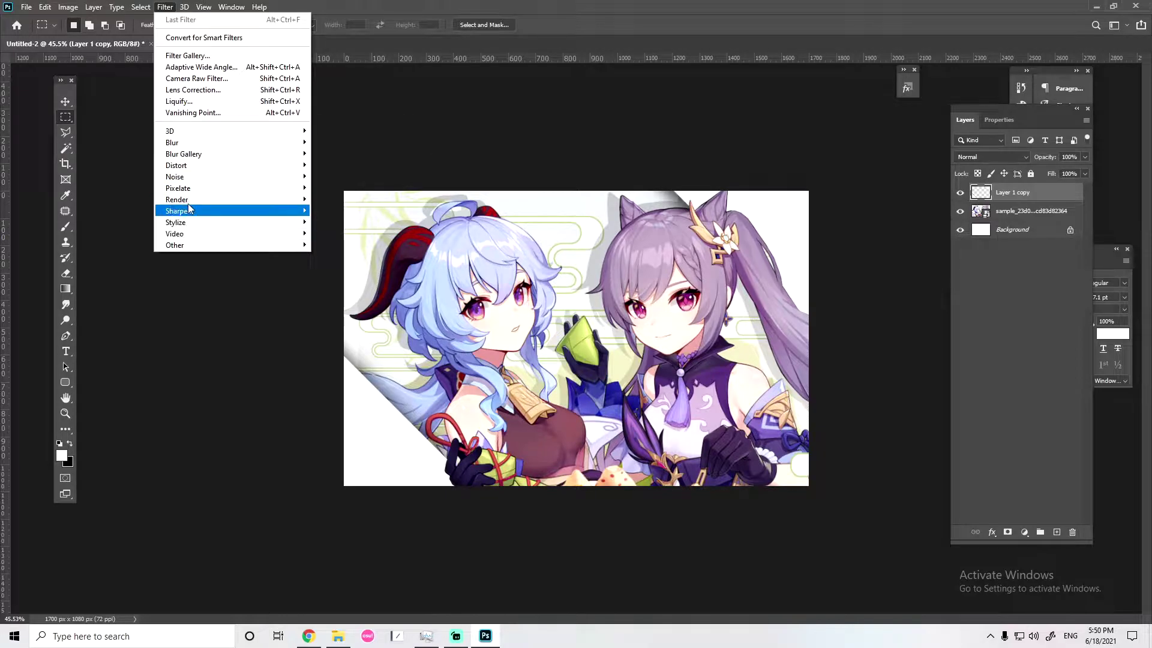
Apply Uniform Add Noise at amount 8.21 to the merged white corner layer
{"action": "mouse_move", "coordinate": [175, 179]}
{"action": "left_click", "coordinate": [336, 176]}
{"action": "left_click_drag", "start_coordinate": [494, 292], "coordinate": [495, 293]}
{"action": "left_click", "coordinate": [632, 128]}
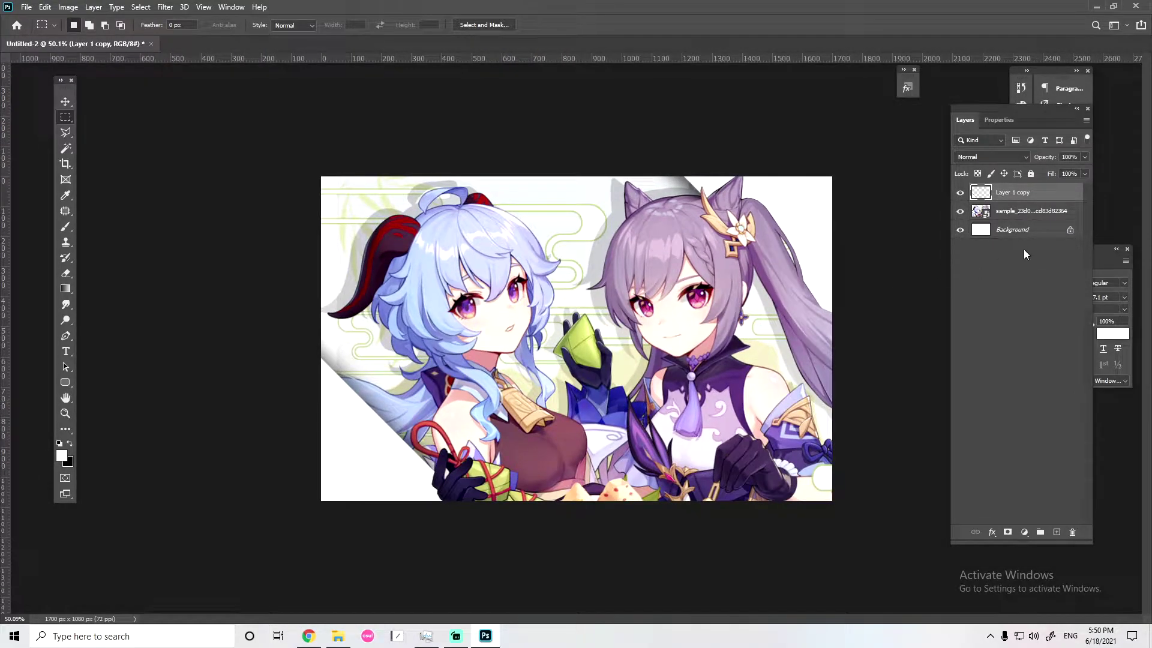
{"action": "left_click", "coordinate": [1012, 213]}
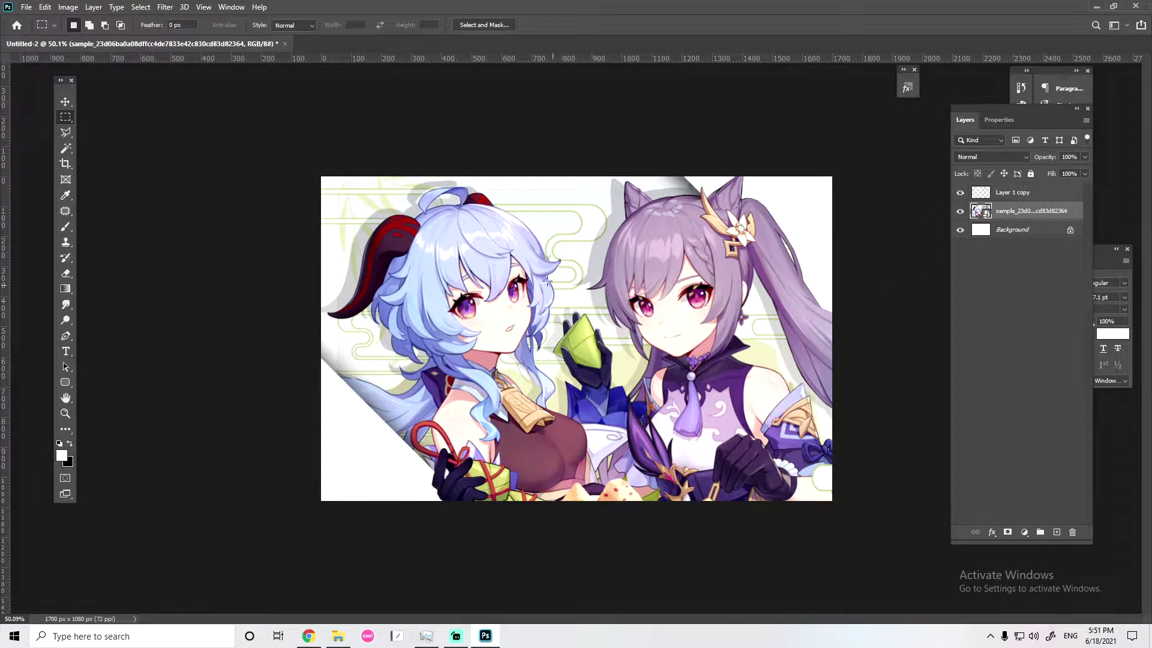
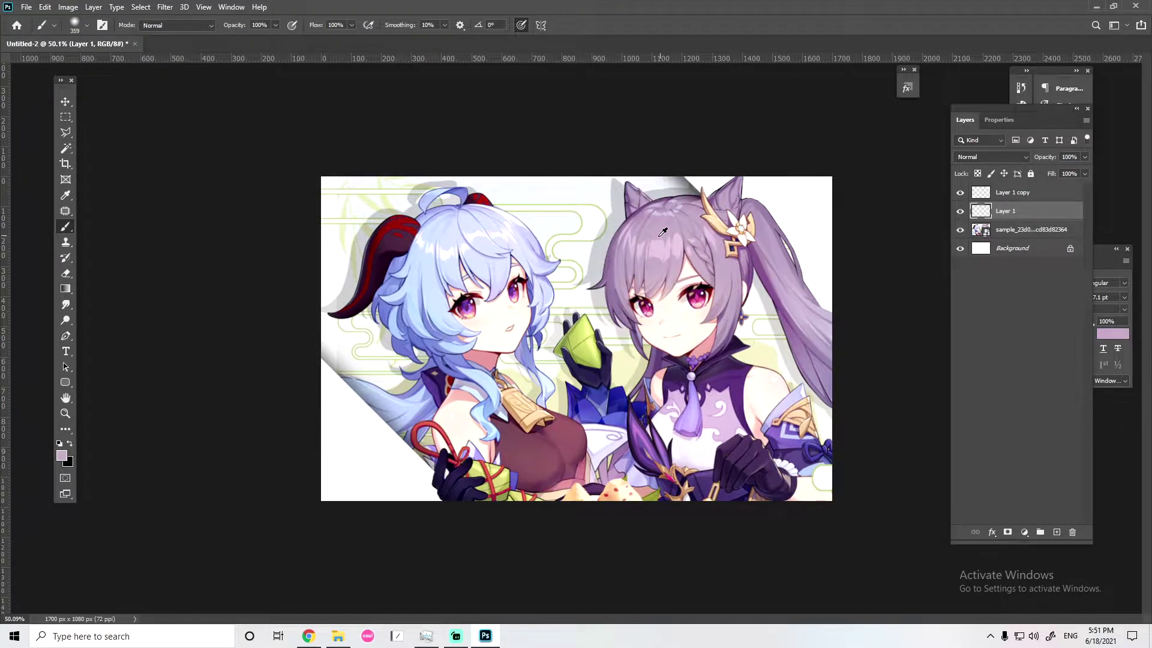
Paint soft purple over Keqing's hair and ponytail, dark purple on her dress, and pink on her eye
{"action": "key", "text": "ctrl+z"}
{"action": "left_click_drag", "start_coordinate": [618, 223], "coordinate": [617, 295]}
{"action": "key", "text": "ctrl+z"}
{"action": "mouse_move", "coordinate": [633, 252]}
{"action": "left_mouse_down"}
{"action": "mouse_move", "coordinate": [693, 248]}
{"action": "mouse_move", "coordinate": [818, 339]}
{"action": "mouse_move", "coordinate": [882, 426]}
{"action": "left_mouse_up"}
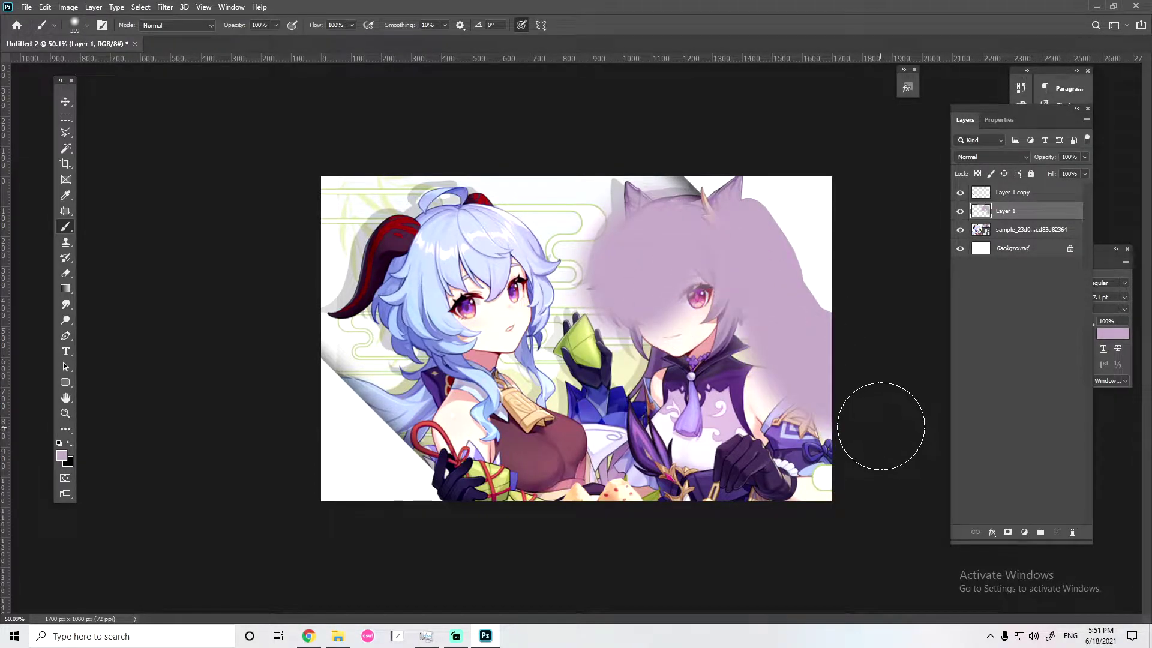
{"action": "left_click", "coordinate": [742, 416], "text": "alt"}
{"action": "left_click_drag", "start_coordinate": [743, 396], "coordinate": [759, 462]}
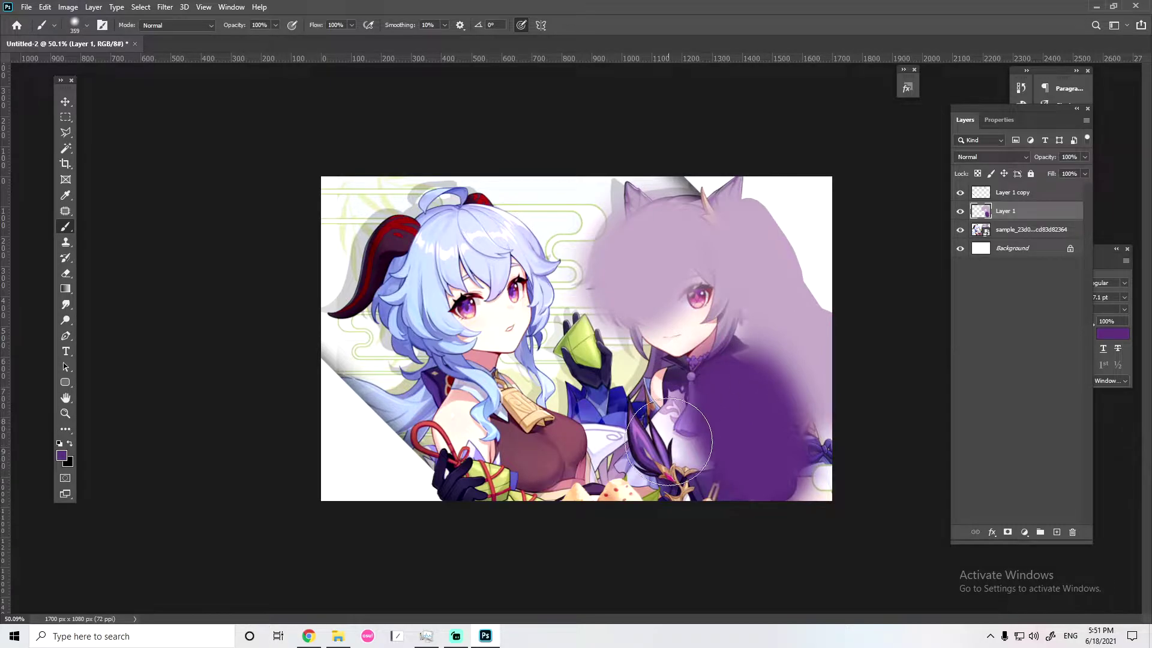
{"action": "left_click", "coordinate": [699, 303], "text": "alt"}
{"action": "left_click_drag", "start_coordinate": [686, 291], "coordinate": [696, 301]}
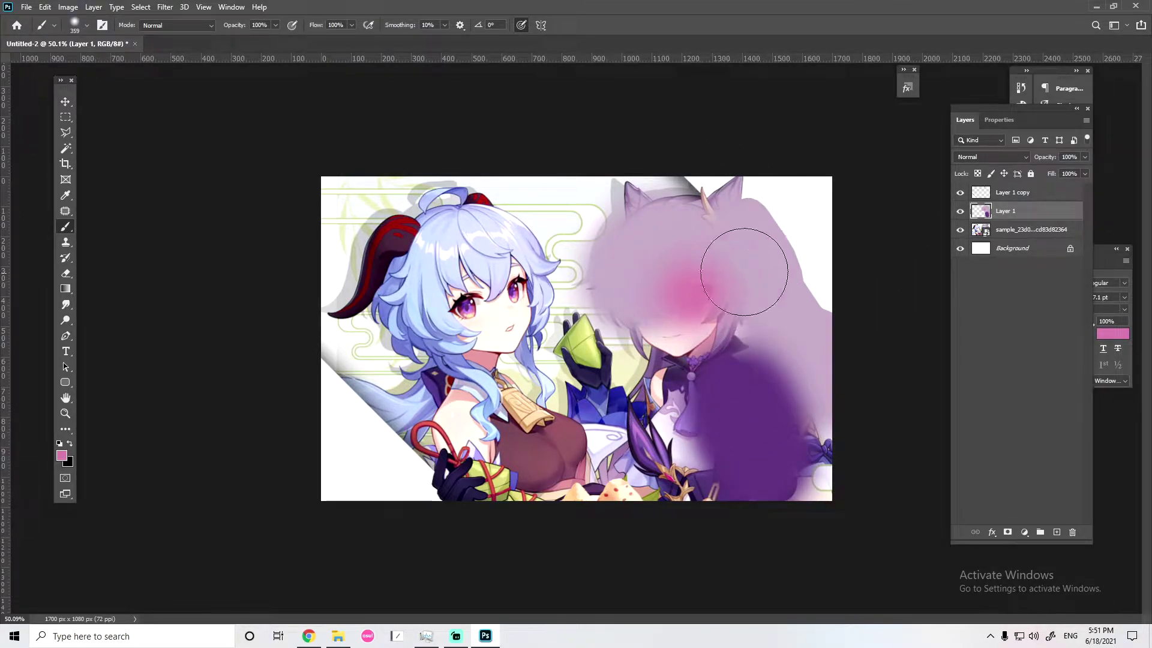
Set Layer 1 to Overlay blending at about 70% opacity
{"action": "left_click", "coordinate": [980, 157]}
{"action": "left_click", "coordinate": [981, 303]}
{"action": "left_click", "coordinate": [1085, 157]}
{"action": "left_click_drag", "start_coordinate": [1086, 171], "coordinate": [1067, 171]}
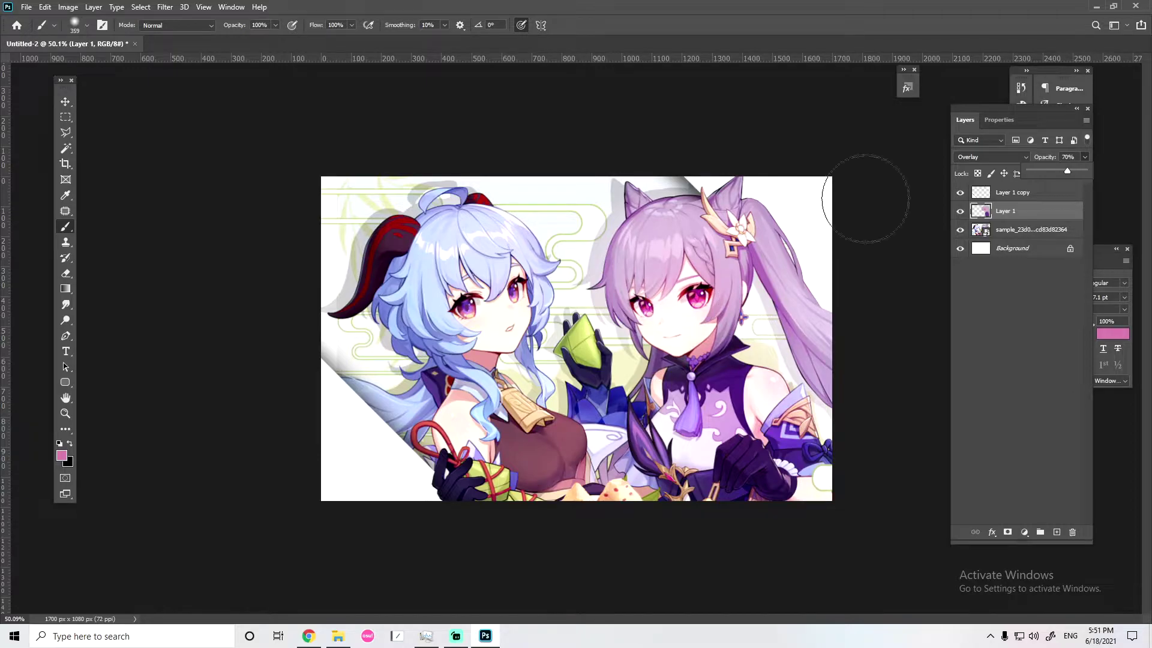
Toggle Layer 1 to compare the overlay, then shrink the brush to 147
{"action": "left_click", "coordinate": [961, 211]}
{"action": "left_click", "coordinate": [960, 211]}
{"action": "left_click", "coordinate": [960, 211]}
{"action": "left_click", "coordinate": [960, 211]}
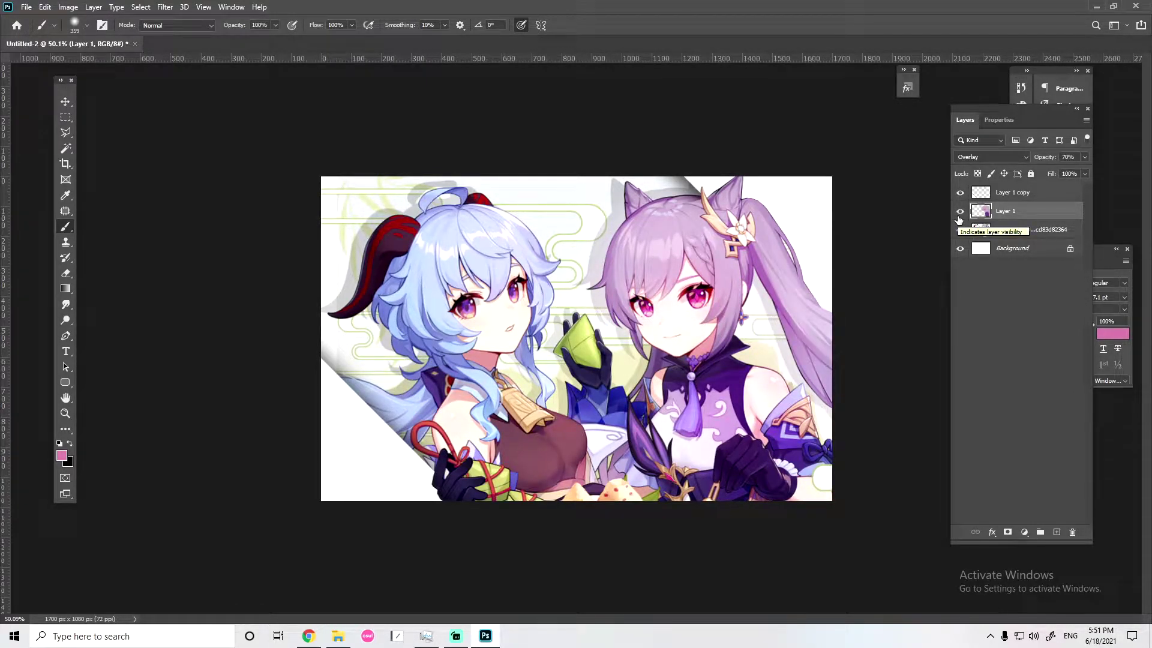
{"action": "left_click", "coordinate": [678, 284], "text": "alt"}
{"action": "left_click_drag", "start_coordinate": [677, 283], "coordinate": [642, 283]}
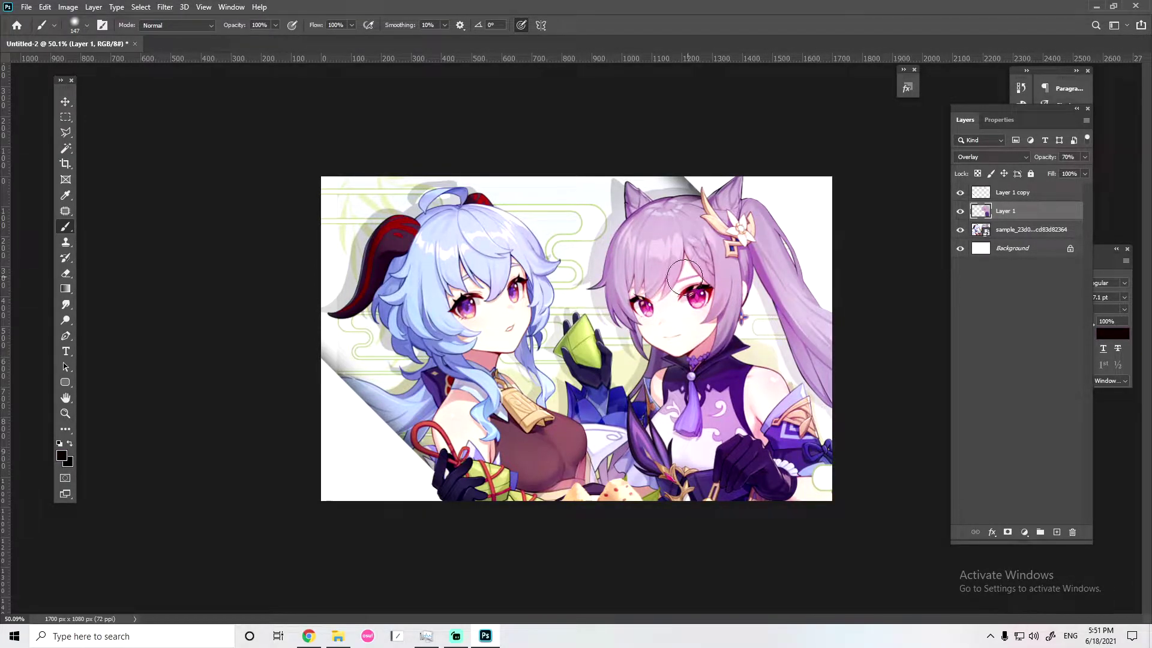
Paint sampled dark purple down Keqing's left hair and ponytail, and pale lilac over her bangs
{"action": "left_click", "coordinate": [671, 196], "text": "alt"}
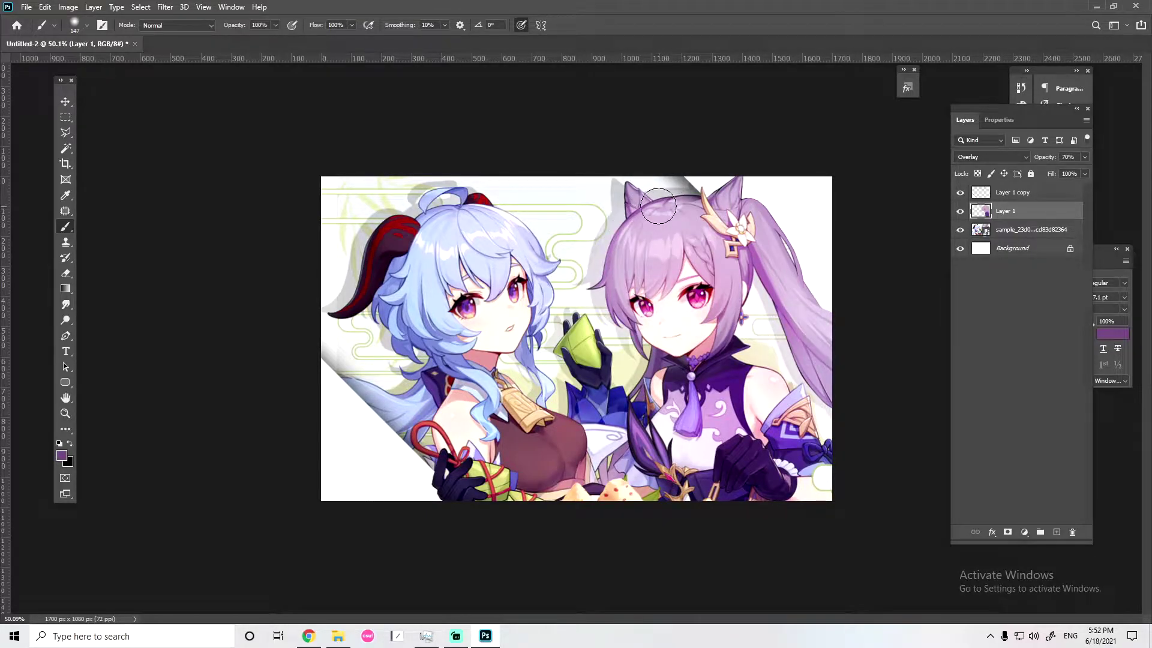
{"action": "mouse_move", "coordinate": [606, 318]}
{"action": "left_mouse_down"}
{"action": "mouse_move", "coordinate": [606, 259]}
{"action": "mouse_move", "coordinate": [618, 282]}
{"action": "mouse_move", "coordinate": [646, 201]}
{"action": "mouse_move", "coordinate": [684, 186]}
{"action": "mouse_move", "coordinate": [648, 231]}
{"action": "mouse_move", "coordinate": [663, 216]}
{"action": "left_mouse_up"}
{"action": "left_click_drag", "start_coordinate": [758, 255], "coordinate": [785, 333]}
{"action": "key", "text": "ctrl+z"}
{"action": "mouse_move", "coordinate": [748, 264]}
{"action": "left_mouse_down"}
{"action": "mouse_move", "coordinate": [810, 366]}
{"action": "mouse_move", "coordinate": [813, 405]}
{"action": "left_mouse_up"}
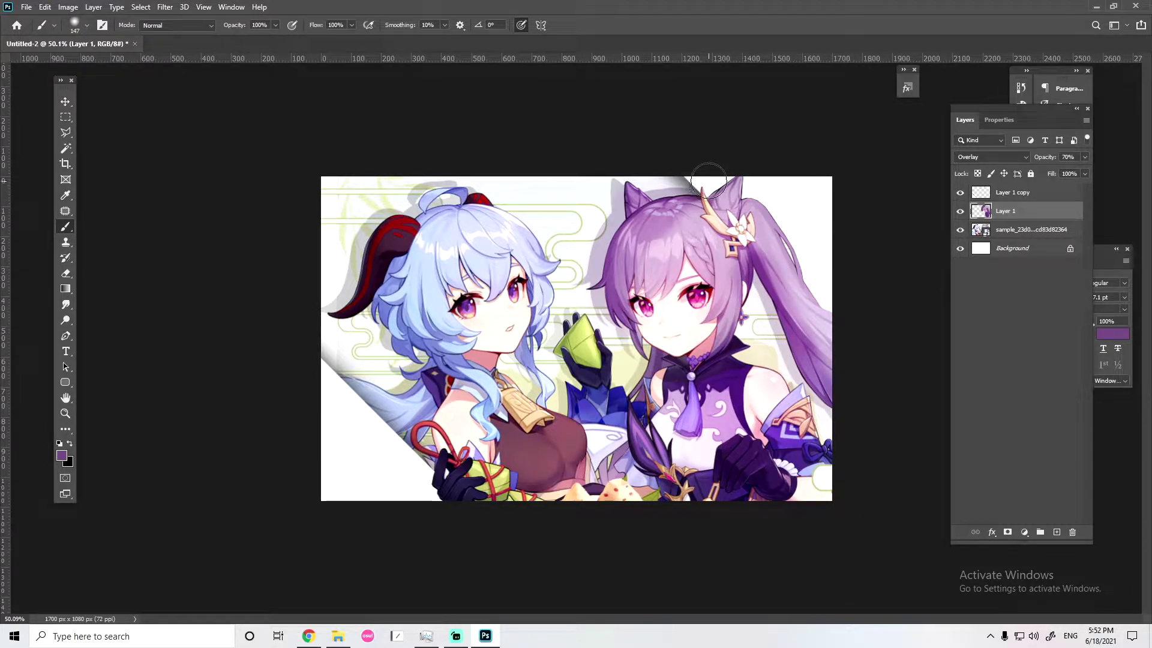
{"action": "left_click", "coordinate": [663, 254], "text": "alt"}
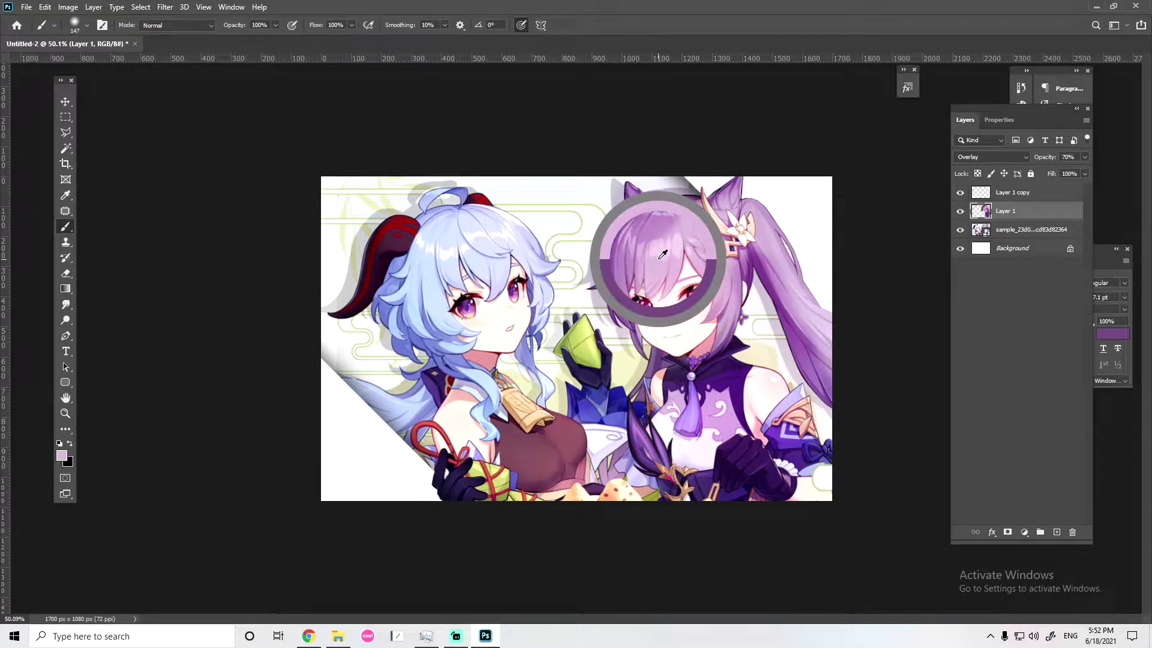
{"action": "mouse_move", "coordinate": [673, 251]}
{"action": "left_mouse_down"}
{"action": "mouse_move", "coordinate": [664, 268]}
{"action": "mouse_move", "coordinate": [684, 274]}
{"action": "mouse_move", "coordinate": [691, 243]}
{"action": "left_mouse_up"}
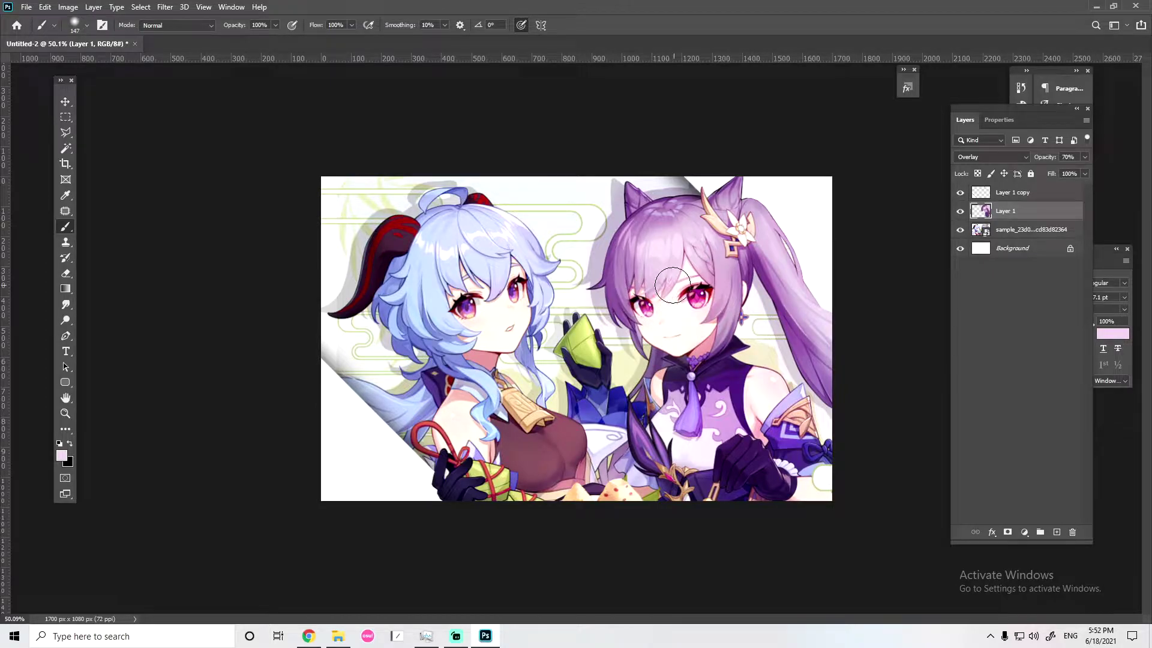
Sample lavender and peach colours from the artwork
{"action": "left_click", "coordinate": [659, 414], "text": "alt"}
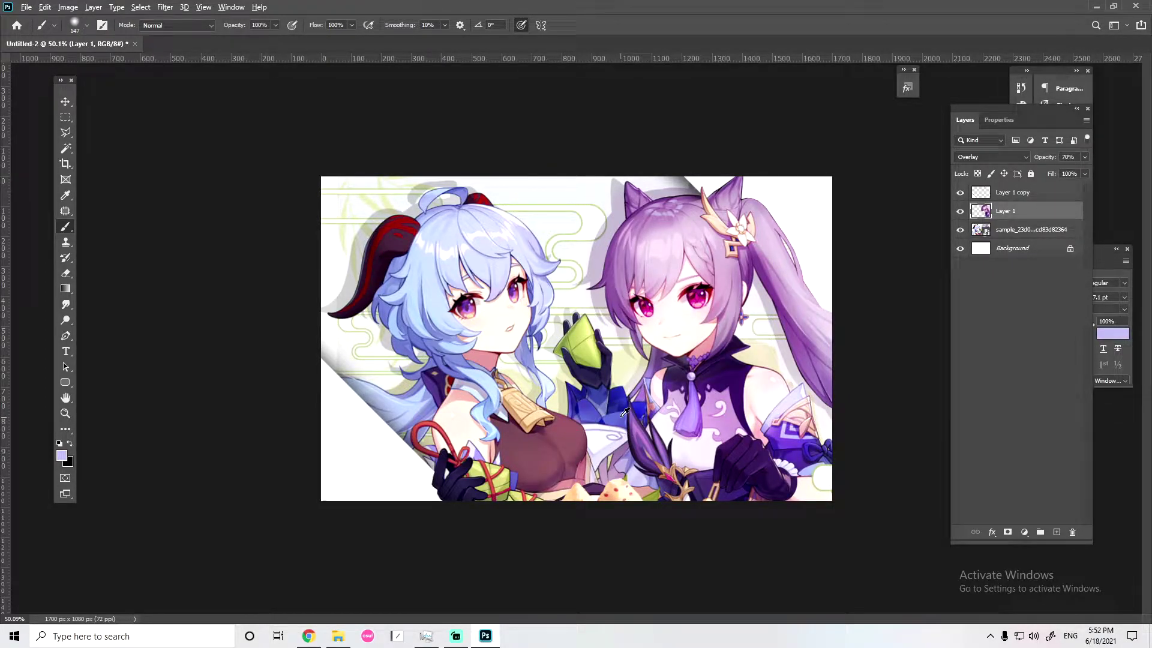
{"action": "scroll", "coordinate": [766, 373], "scroll_direction": "down", "scroll_amount": 1}
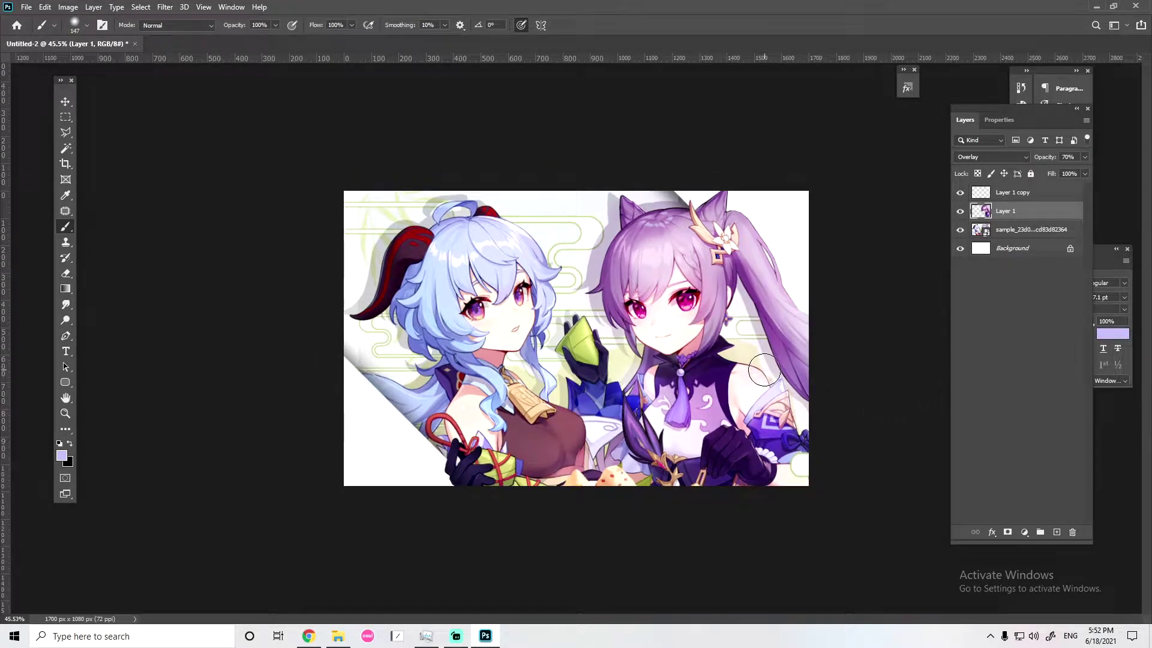
{"action": "left_click_drag", "start_coordinate": [659, 452], "coordinate": [660, 453]}
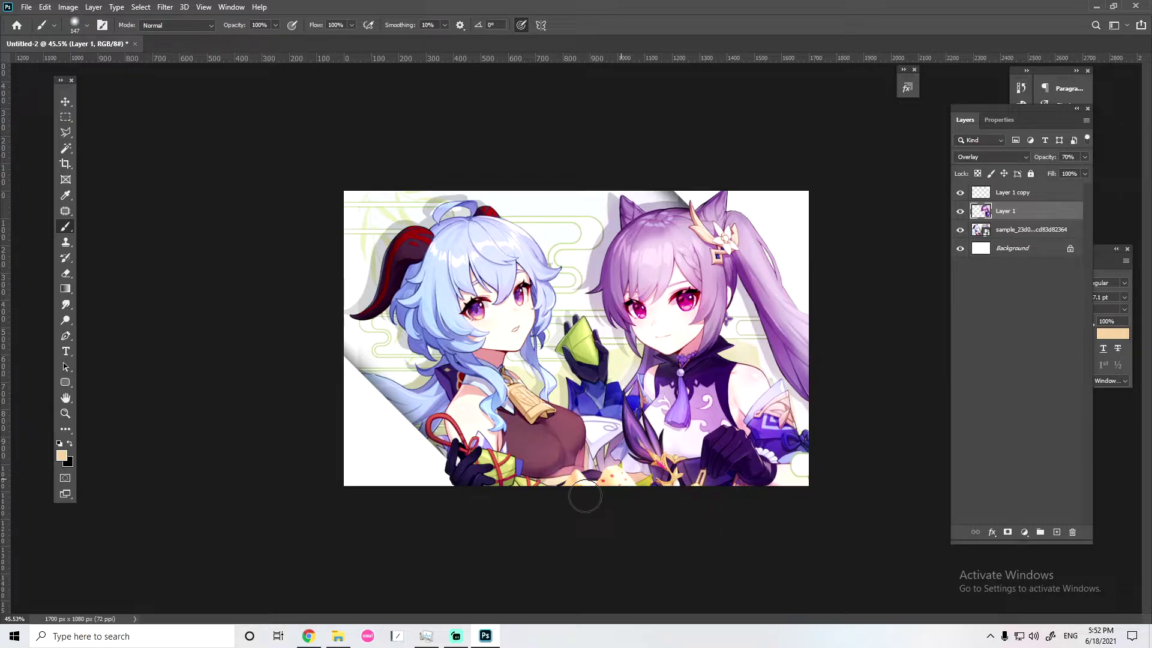
Lower Layer 1's opacity to 55%, toggling its visibility to compare before and after
{"action": "left_click", "coordinate": [958, 213]}
{"action": "left_click", "coordinate": [957, 216]}
{"action": "left_click", "coordinate": [958, 214]}
{"action": "left_click", "coordinate": [959, 213]}
{"action": "left_click", "coordinate": [959, 212]}
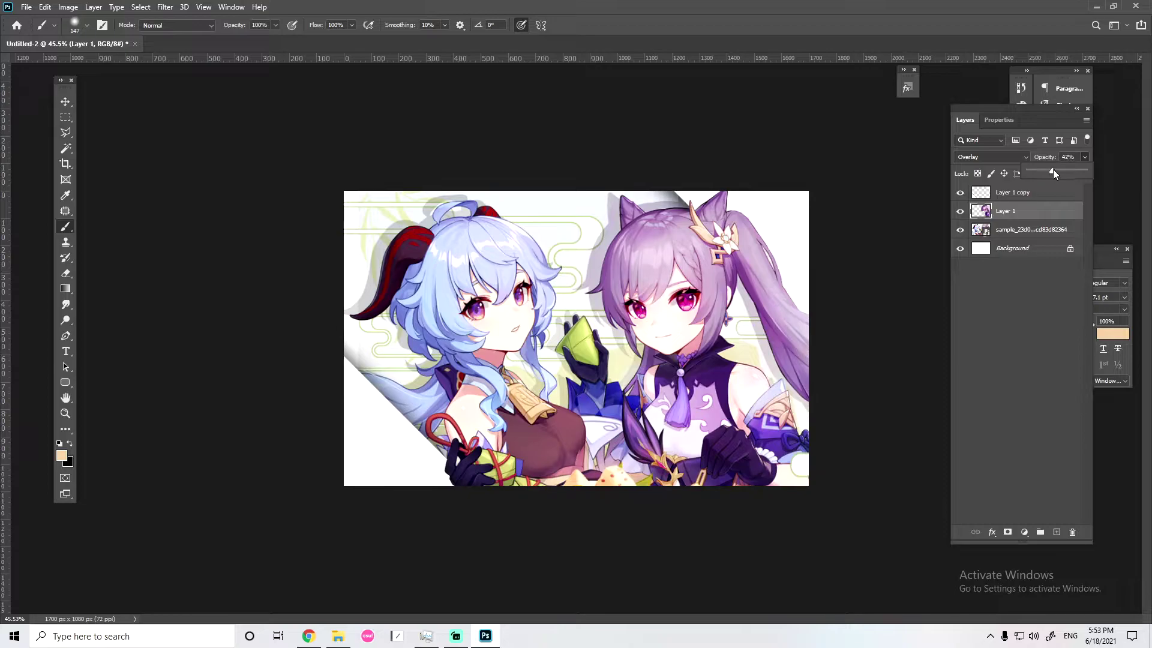
{"action": "left_click_drag", "start_coordinate": [1049, 172], "coordinate": [1052, 173]}
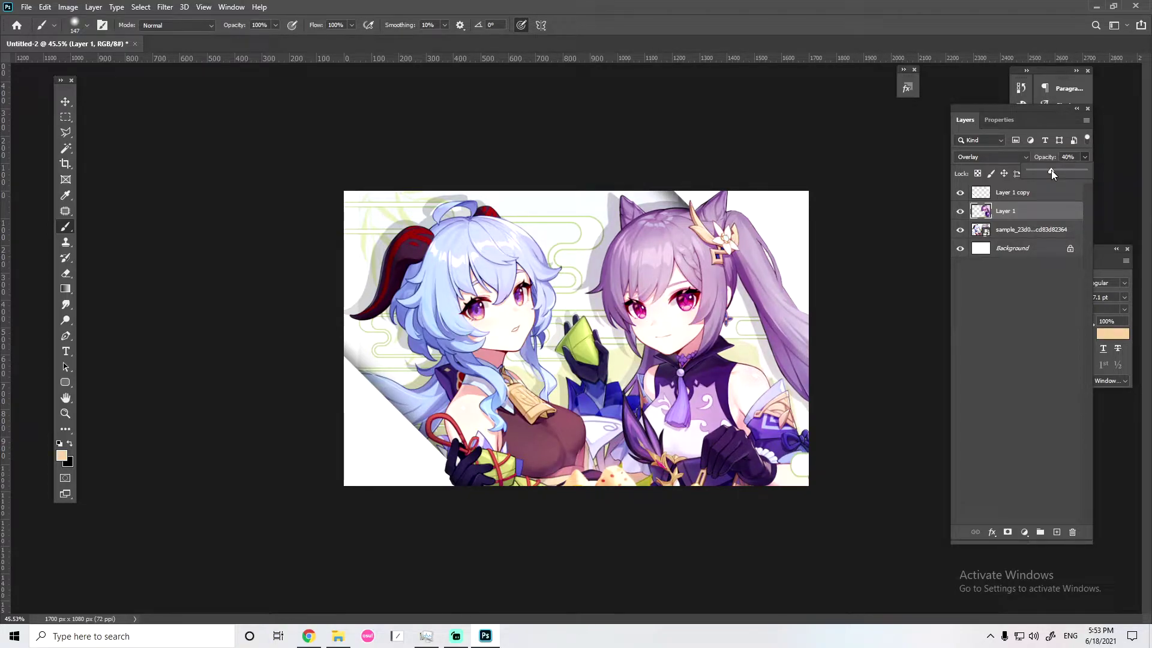
{"action": "left_click", "coordinate": [960, 211]}
{"action": "left_click", "coordinate": [961, 212]}
{"action": "left_click", "coordinate": [961, 212]}
{"action": "left_click", "coordinate": [962, 212]}
{"action": "left_click", "coordinate": [961, 212]}
{"action": "left_click", "coordinate": [960, 212]}
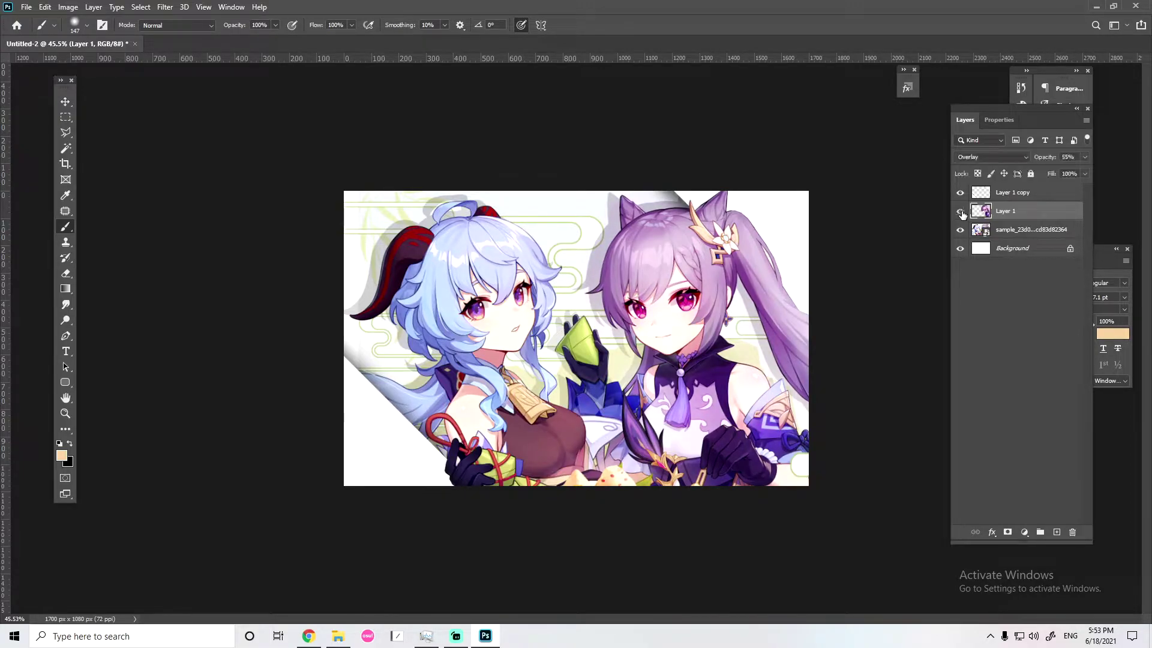
{"action": "left_click", "coordinate": [961, 212]}
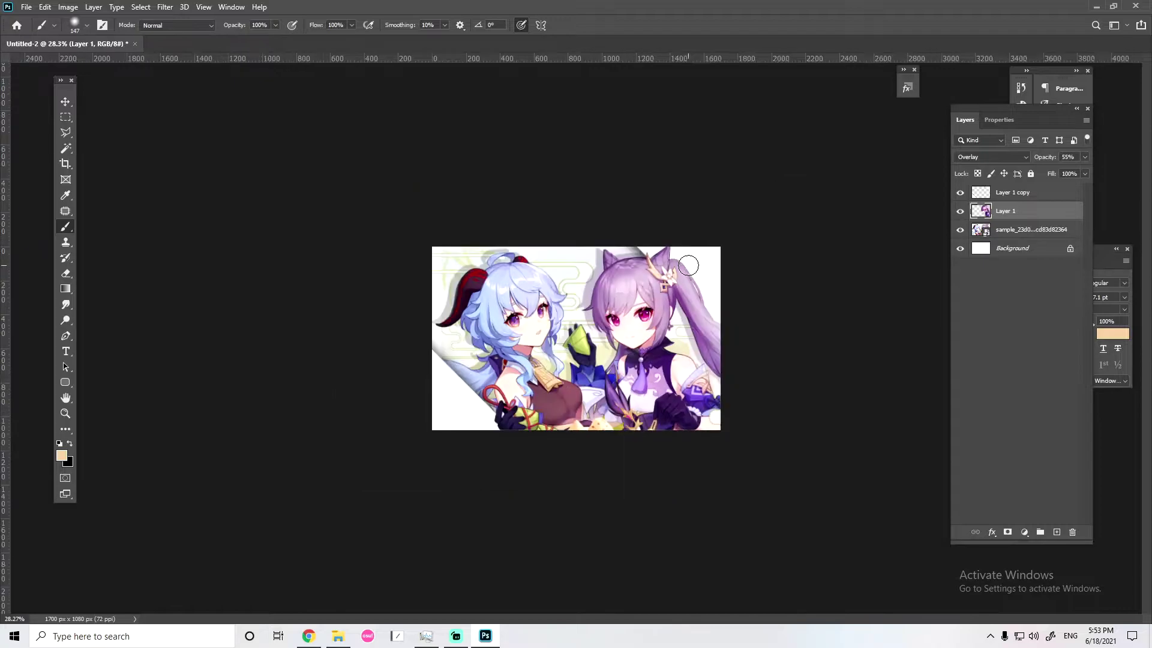
Sample lavender tones from Ganyu's hair and set the new Layer 2 to Overlay
{"action": "scroll", "coordinate": [680, 264], "scroll_direction": "up", "scroll_amount": 2}
{"action": "left_click", "coordinate": [482, 209], "text": "alt"}
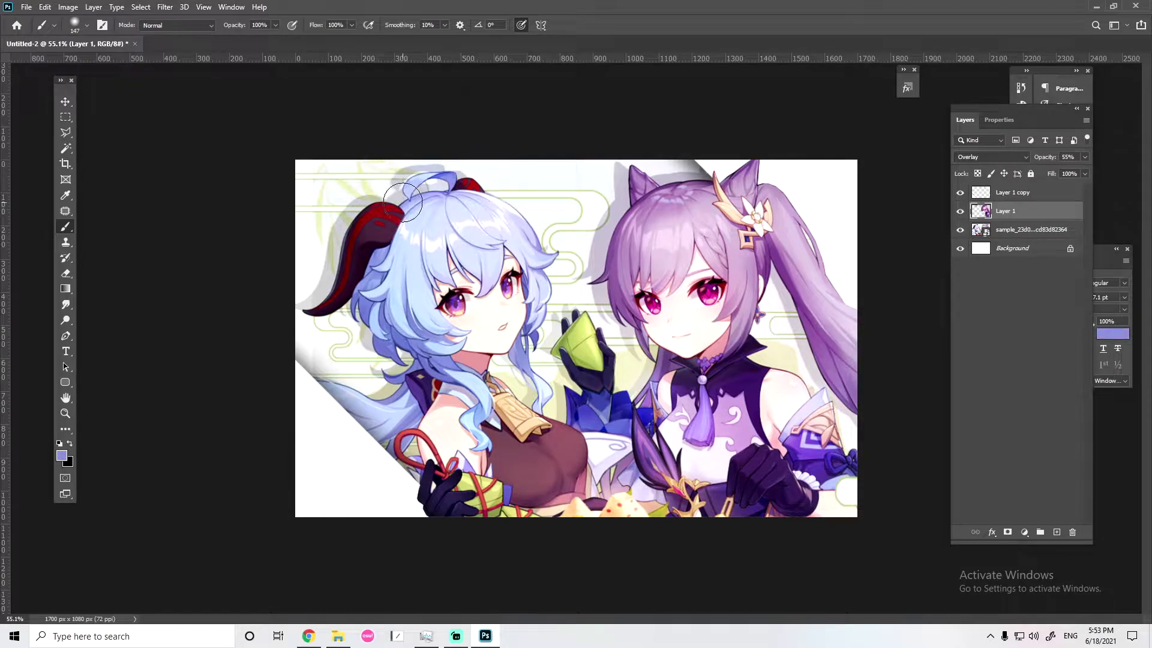
{"action": "left_click", "coordinate": [369, 299], "text": "alt"}
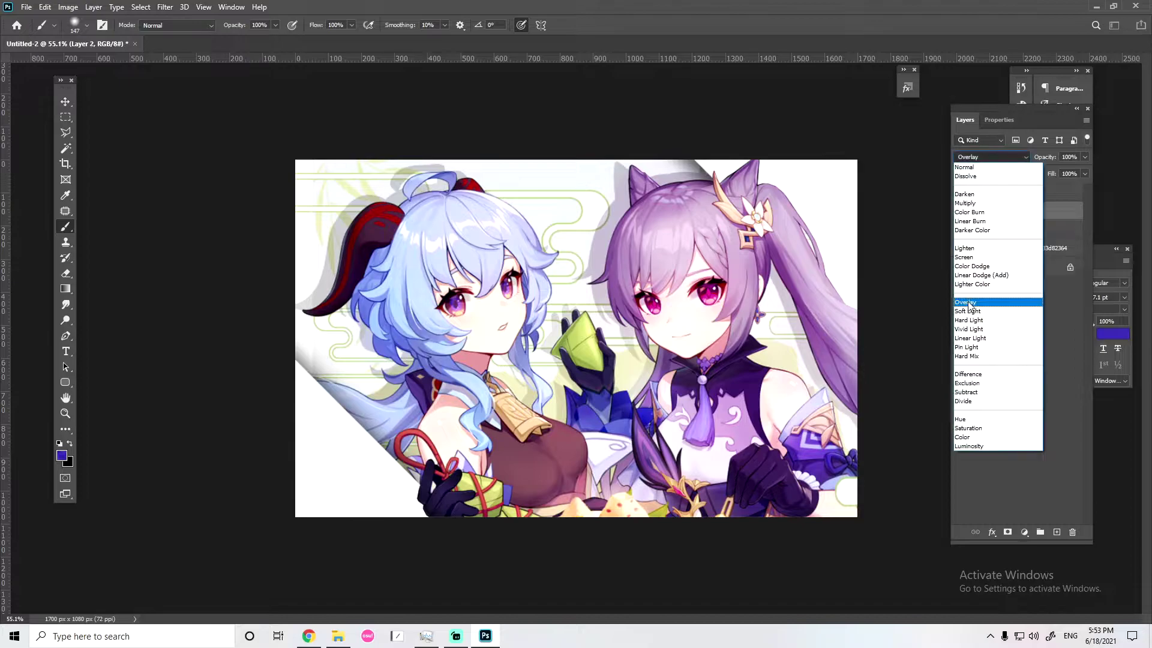
{"action": "left_click", "coordinate": [971, 302]}
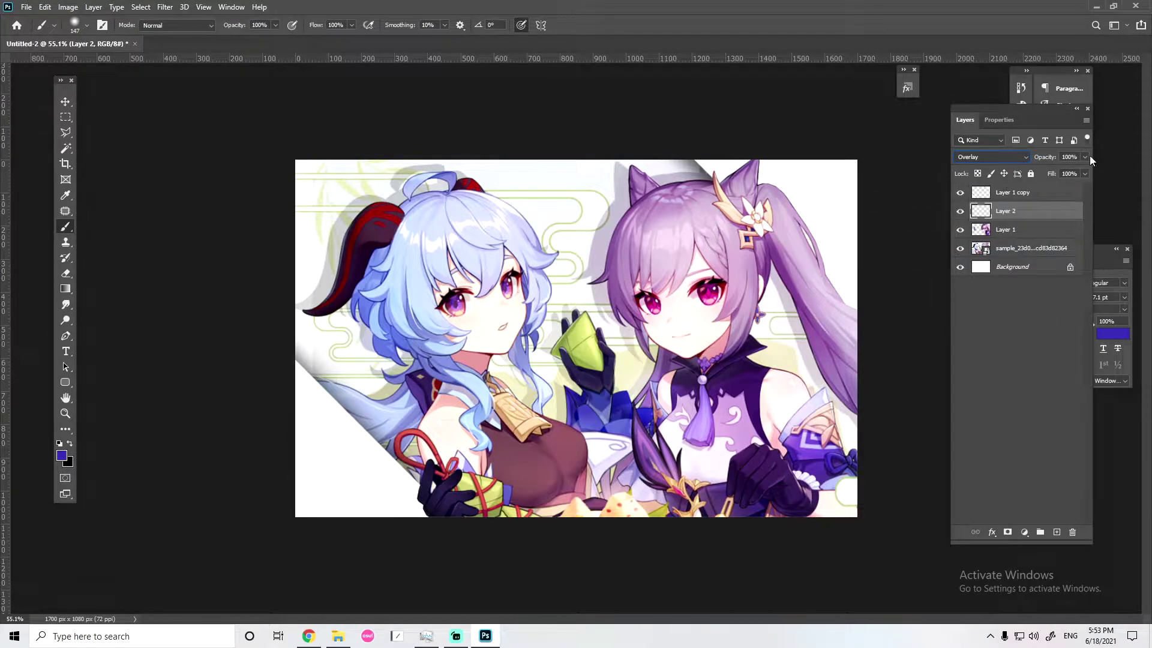
Deepen the blue of Ganyu's hair beside her eye and down its left side
{"action": "left_click_drag", "start_coordinate": [474, 210], "coordinate": [527, 256]}
{"action": "key", "text": "ctrl+z"}
{"action": "mouse_move", "coordinate": [484, 207]}
{"action": "left_mouse_down"}
{"action": "mouse_move", "coordinate": [530, 268]}
{"action": "mouse_move", "coordinate": [496, 212]}
{"action": "mouse_move", "coordinate": [481, 216]}
{"action": "mouse_move", "coordinate": [522, 236]}
{"action": "mouse_move", "coordinate": [544, 301]}
{"action": "left_mouse_up"}
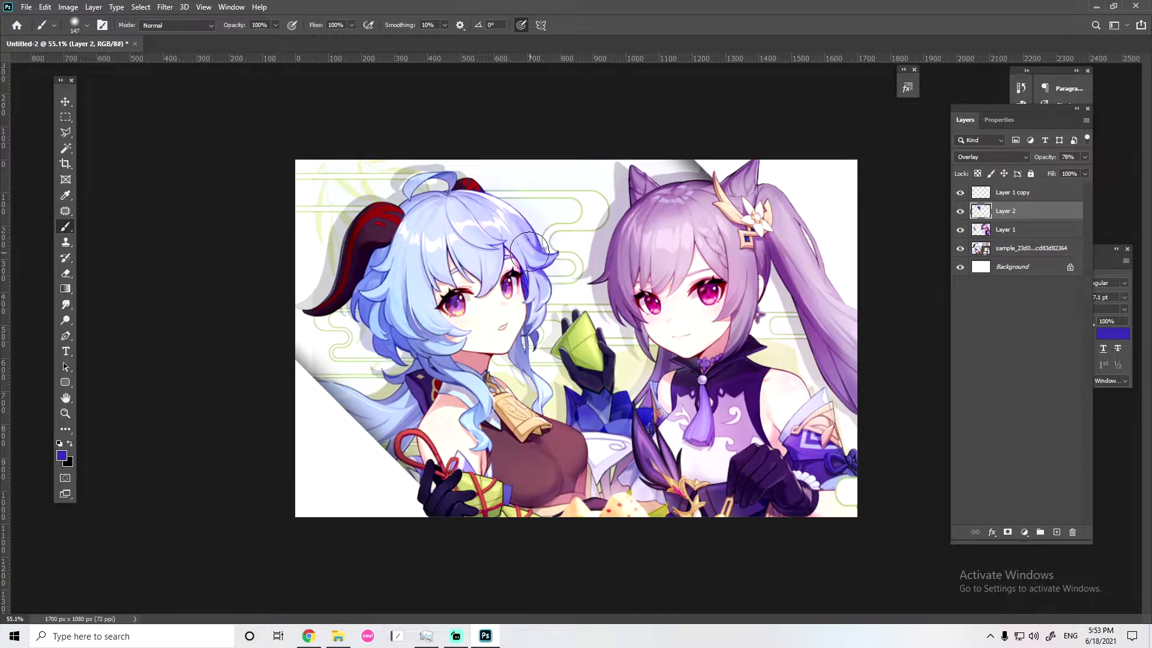
{"action": "mouse_move", "coordinate": [439, 207]}
{"action": "left_mouse_down"}
{"action": "mouse_move", "coordinate": [414, 324]}
{"action": "mouse_move", "coordinate": [384, 252]}
{"action": "mouse_move", "coordinate": [394, 327]}
{"action": "mouse_move", "coordinate": [412, 234]}
{"action": "left_mouse_up"}
{"action": "key", "text": "ctrl+z"}
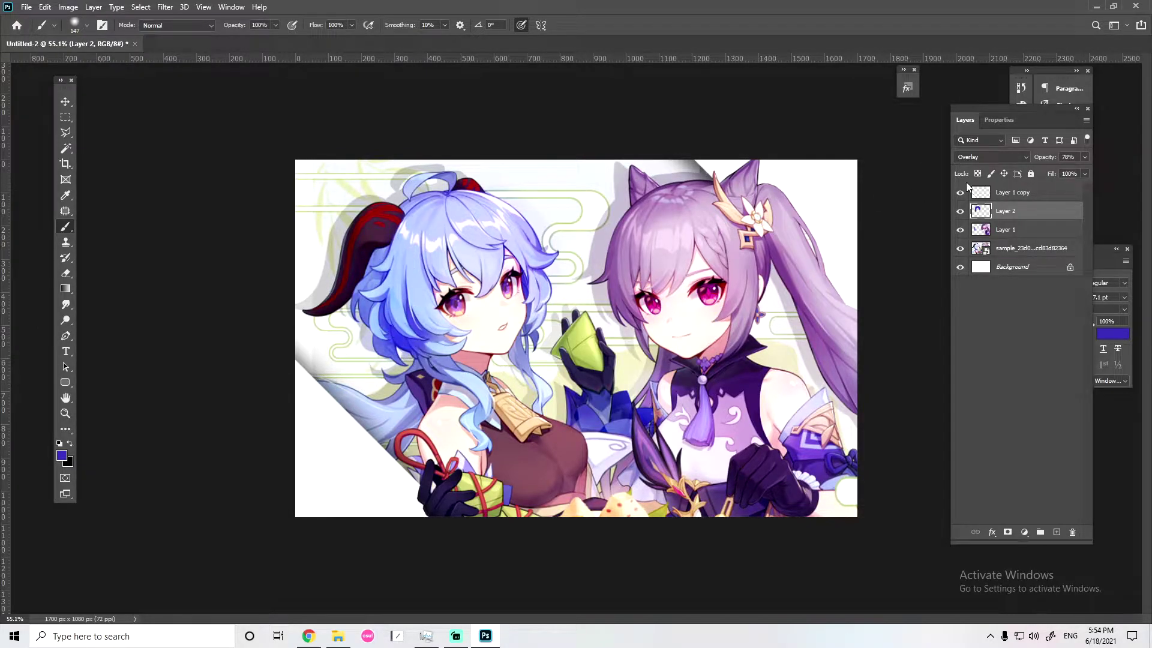
{"action": "mouse_move", "coordinate": [381, 321]}
{"action": "left_mouse_down"}
{"action": "mouse_move", "coordinate": [393, 351]}
{"action": "mouse_move", "coordinate": [416, 309]}
{"action": "mouse_move", "coordinate": [425, 331]}
{"action": "mouse_move", "coordinate": [409, 268]}
{"action": "mouse_move", "coordinate": [384, 258]}
{"action": "left_mouse_up"}
Add pale blue highlights and darker blue shading across Ganyu's hair
{"action": "left_click", "coordinate": [417, 307], "text": "alt"}
{"action": "left_click_drag", "start_coordinate": [495, 216], "coordinate": [481, 224]}
{"action": "left_click", "coordinate": [399, 343], "text": "alt"}
{"action": "mouse_move", "coordinate": [435, 187]}
{"action": "left_mouse_down"}
{"action": "mouse_move", "coordinate": [390, 369]}
{"action": "mouse_move", "coordinate": [438, 312]}
{"action": "left_mouse_up"}
{"action": "left_click_drag", "start_coordinate": [540, 321], "coordinate": [539, 333]}
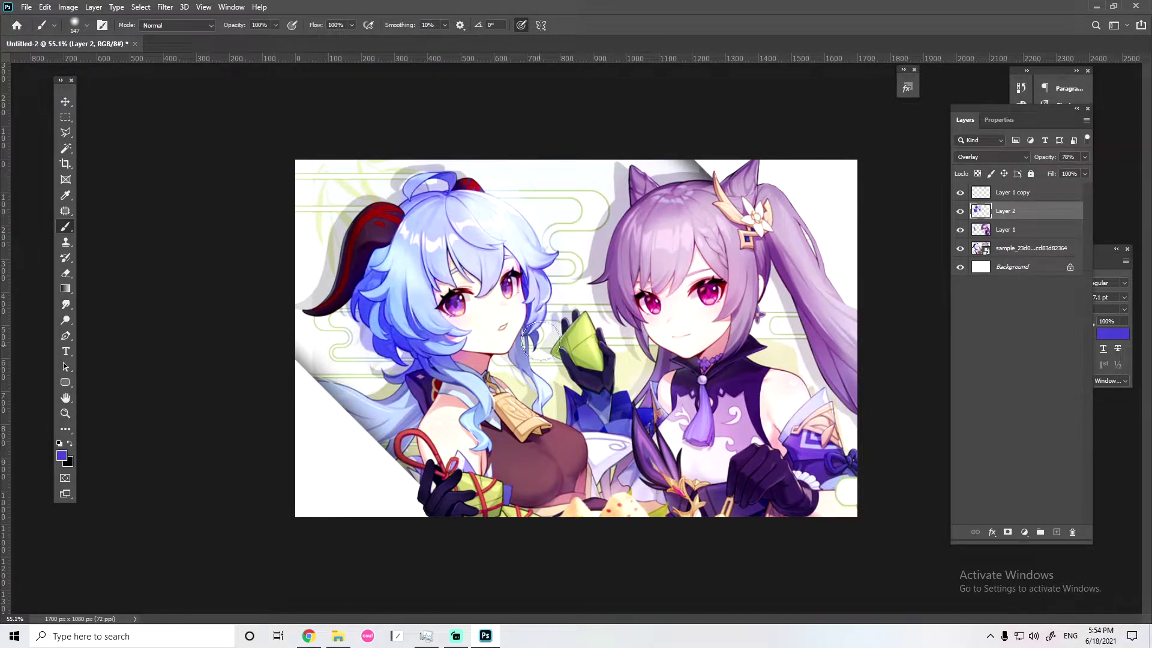
{"action": "left_click", "coordinate": [402, 252], "text": "alt"}
{"action": "left_click_drag", "start_coordinate": [402, 253], "coordinate": [384, 312]}
Shade Ganyu's horn and eyes in red and purple, then lower Layer 2's opacity to 70%
{"action": "left_click_drag", "start_coordinate": [336, 295], "coordinate": [317, 311]}
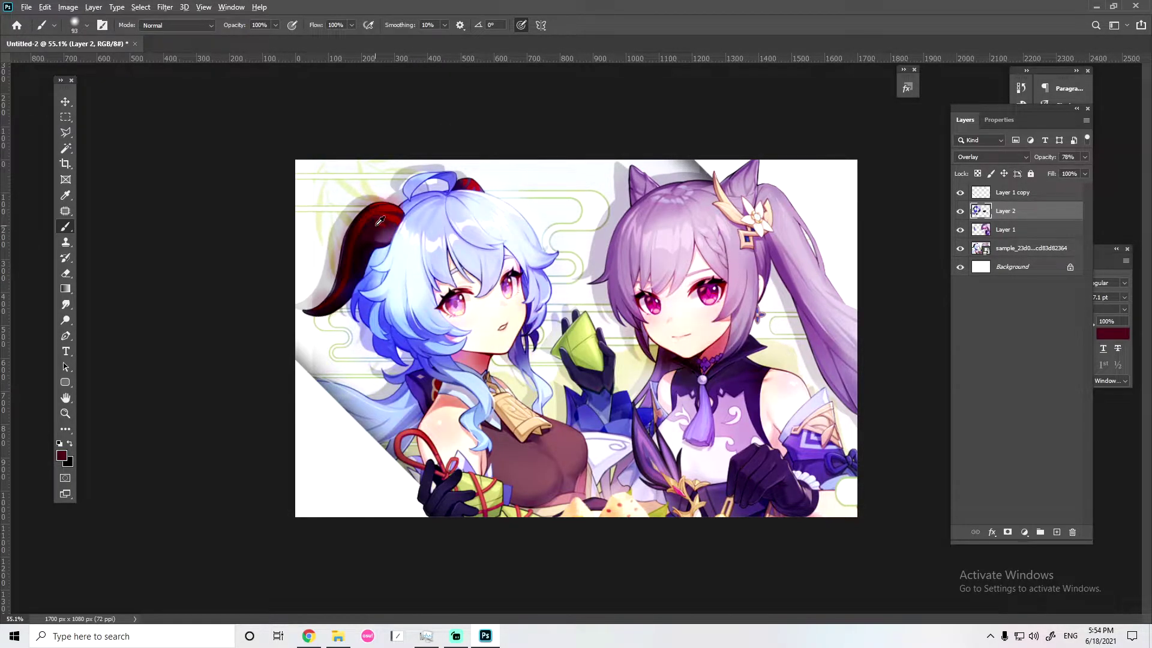
{"action": "left_click", "coordinate": [377, 223], "text": "alt"}
{"action": "left_click", "coordinate": [375, 238], "text": "alt"}
{"action": "left_click_drag", "start_coordinate": [378, 231], "coordinate": [338, 267]}
{"action": "left_click", "coordinate": [1085, 157]}
{"action": "left_click_drag", "start_coordinate": [1073, 171], "coordinate": [1068, 171]}
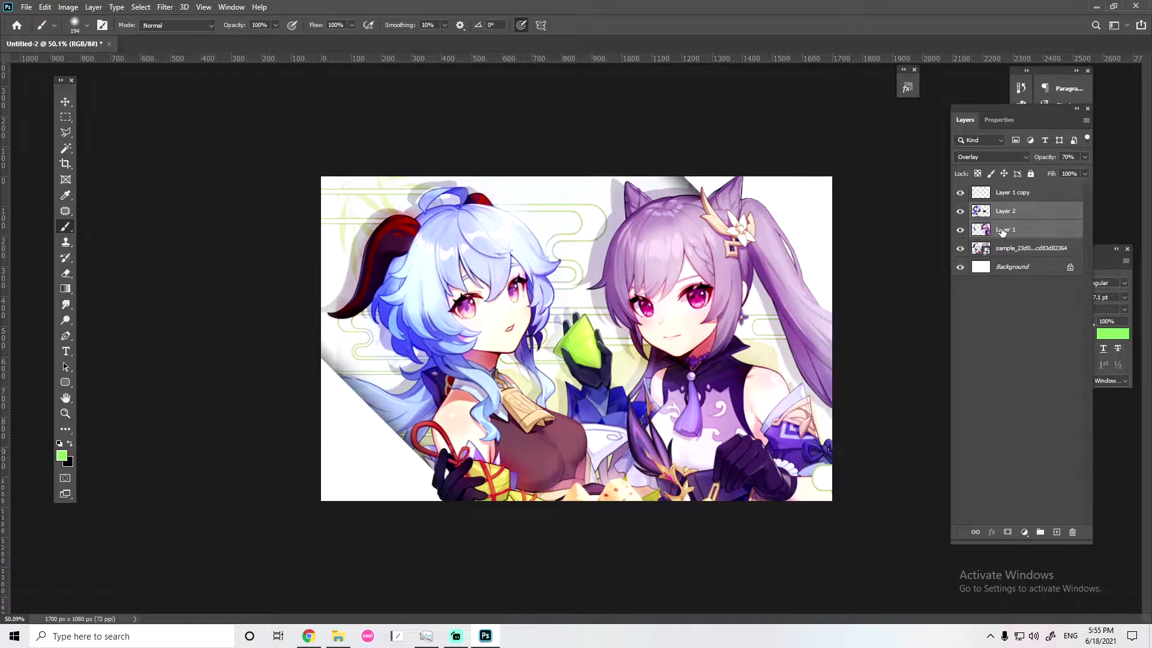
Group Layer 1 and Layer 2 into Group 1 and toggle it to compare the shading
{"action": "key", "text": "ctrl+g"}
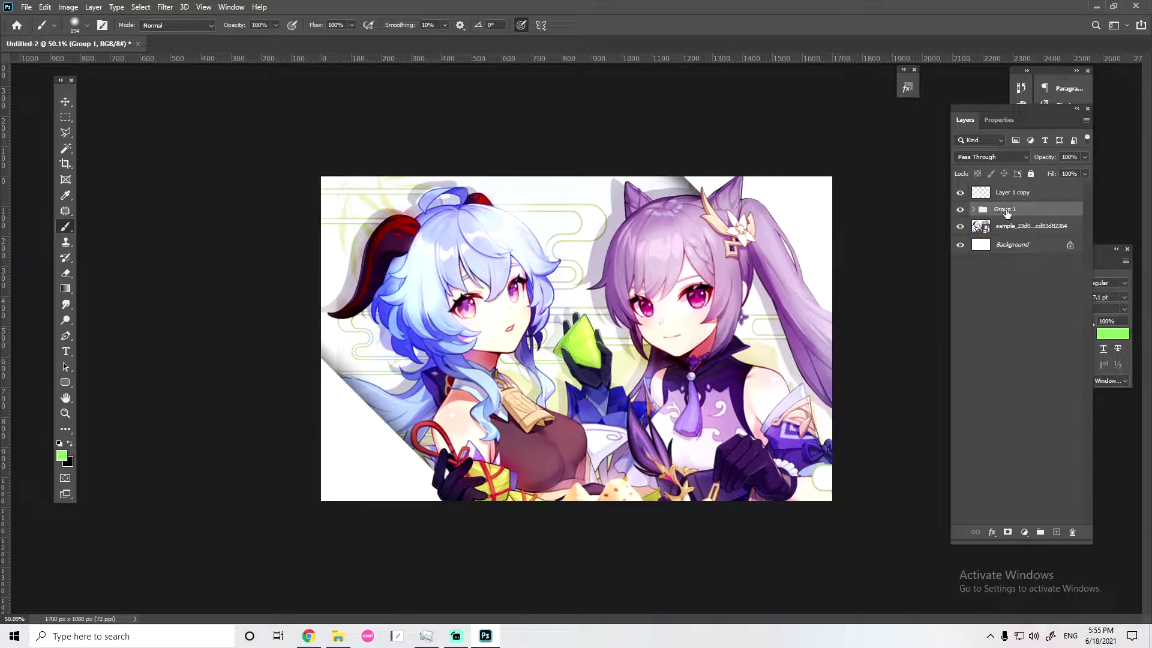
{"action": "left_click", "coordinate": [961, 211]}
{"action": "left_click", "coordinate": [961, 210]}
{"action": "left_click", "coordinate": [961, 210]}
{"action": "left_click", "coordinate": [961, 210]}
{"action": "scroll", "coordinate": [782, 210], "scroll_direction": "down", "scroll_amount": 3}
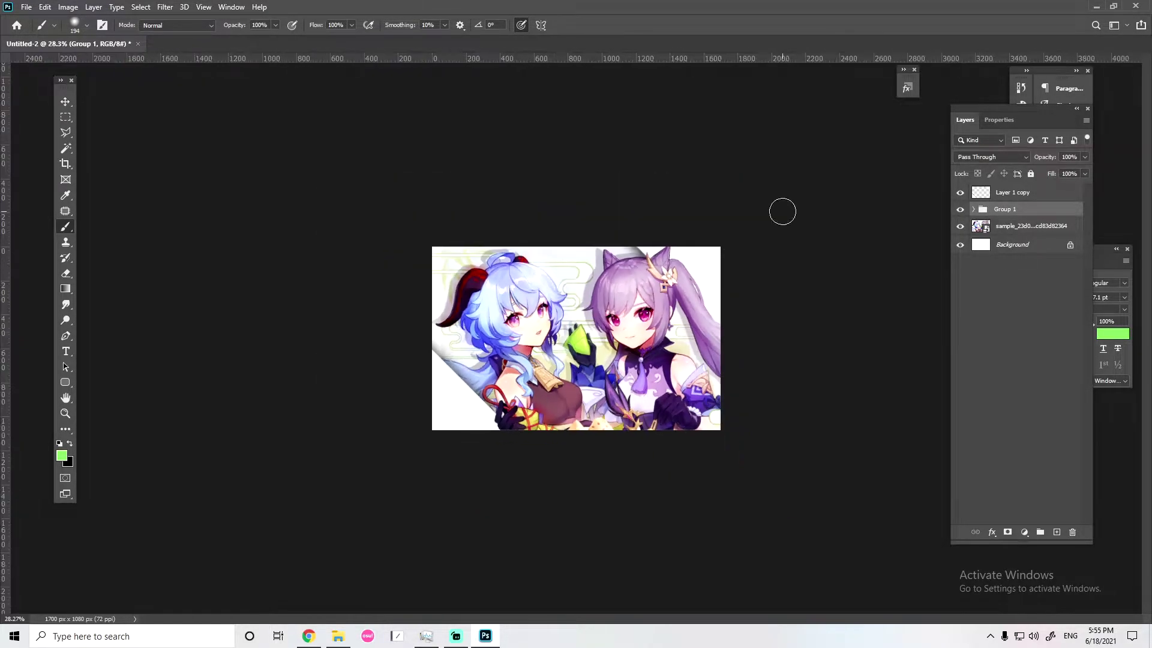
{"action": "scroll", "coordinate": [792, 210], "scroll_direction": "up", "scroll_amount": 2}
{"action": "left_click", "coordinate": [961, 210]}
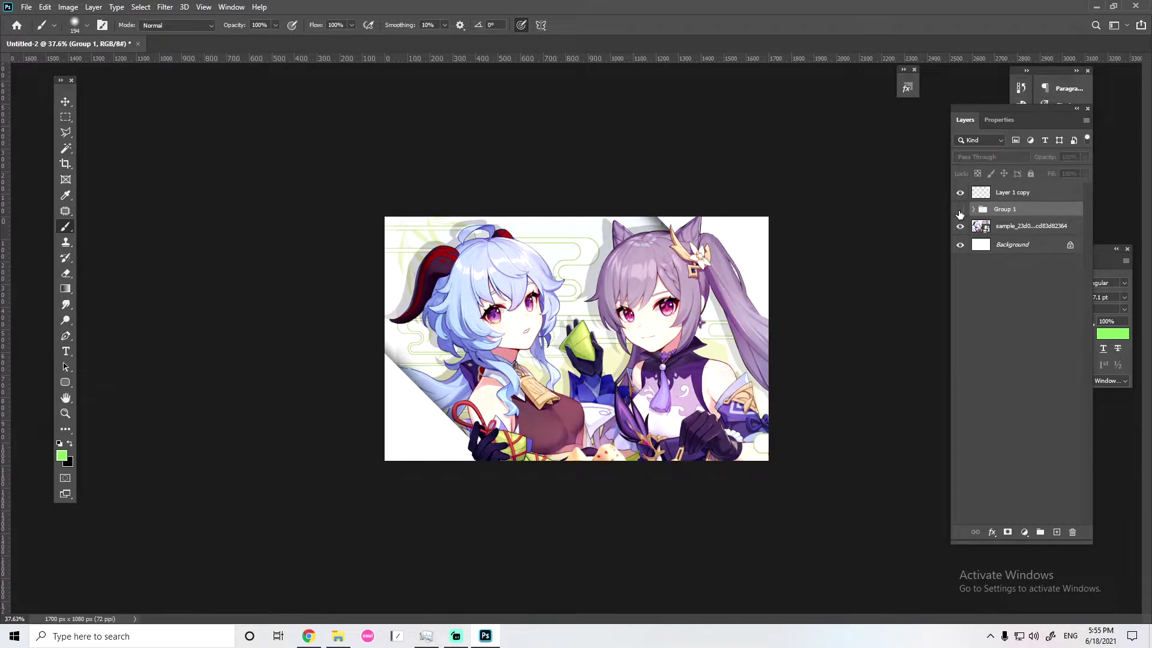
{"action": "left_click", "coordinate": [961, 210]}
{"action": "scroll", "coordinate": [926, 238], "scroll_direction": "up", "scroll_amount": 1}
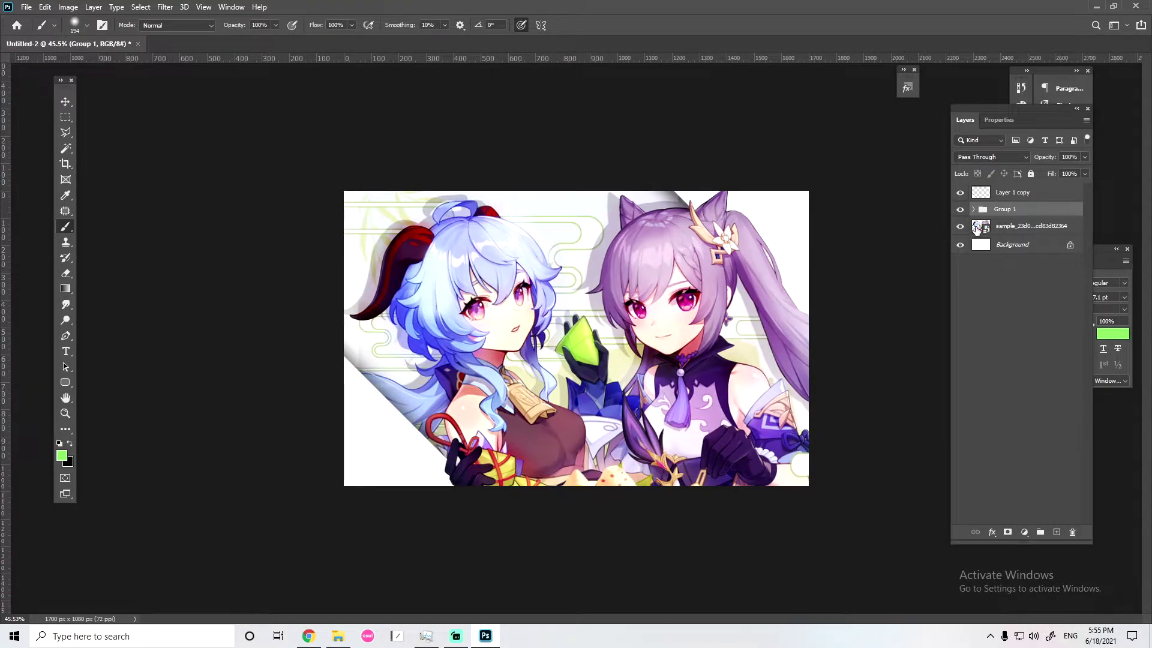
Add an empty layer above the artwork, then select Group 1's Layer 2 with a 186 px Eraser
{"action": "left_click", "coordinate": [1008, 232]}
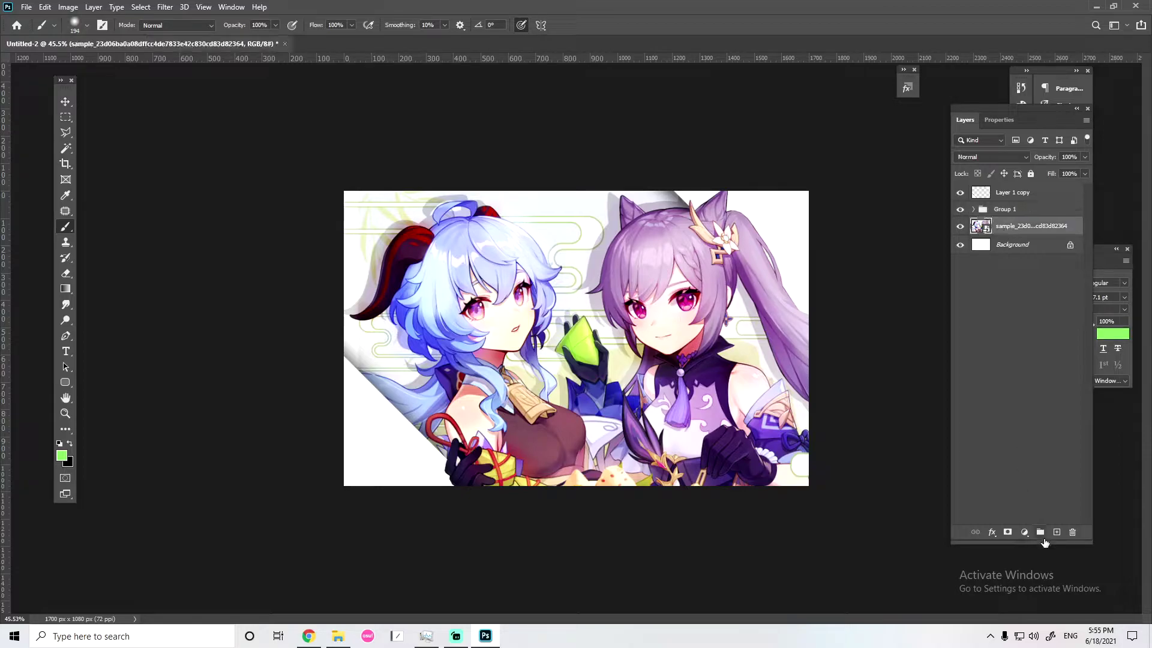
{"action": "left_click", "coordinate": [1057, 532]}
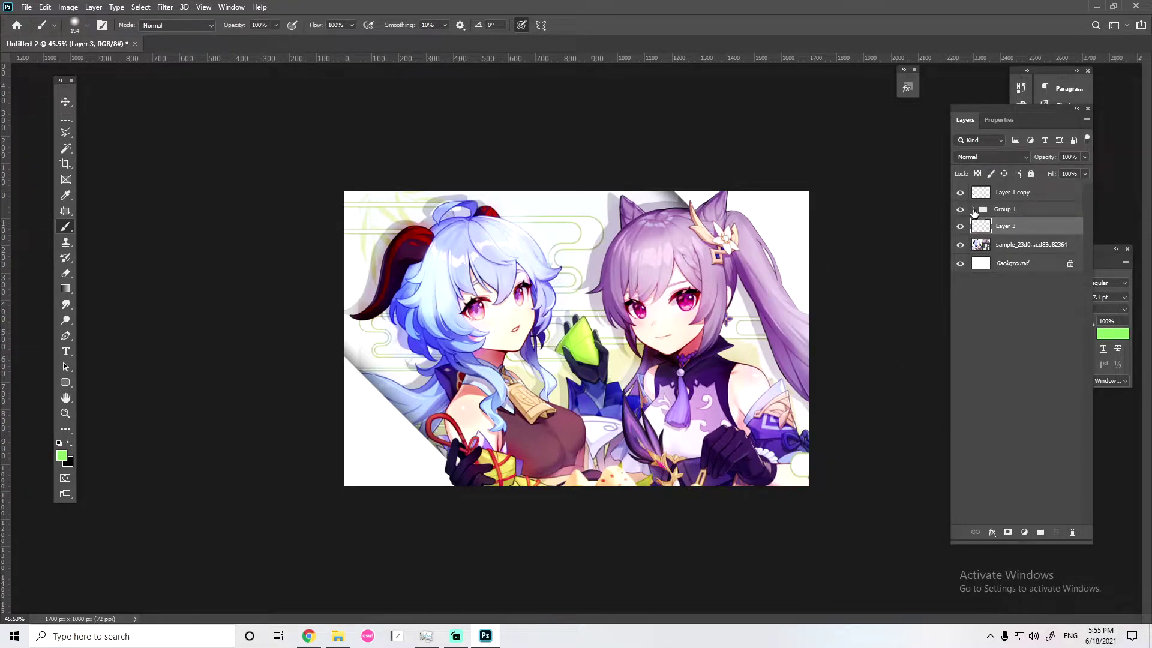
{"action": "left_click", "coordinate": [974, 210]}
{"action": "left_click", "coordinate": [1001, 234]}
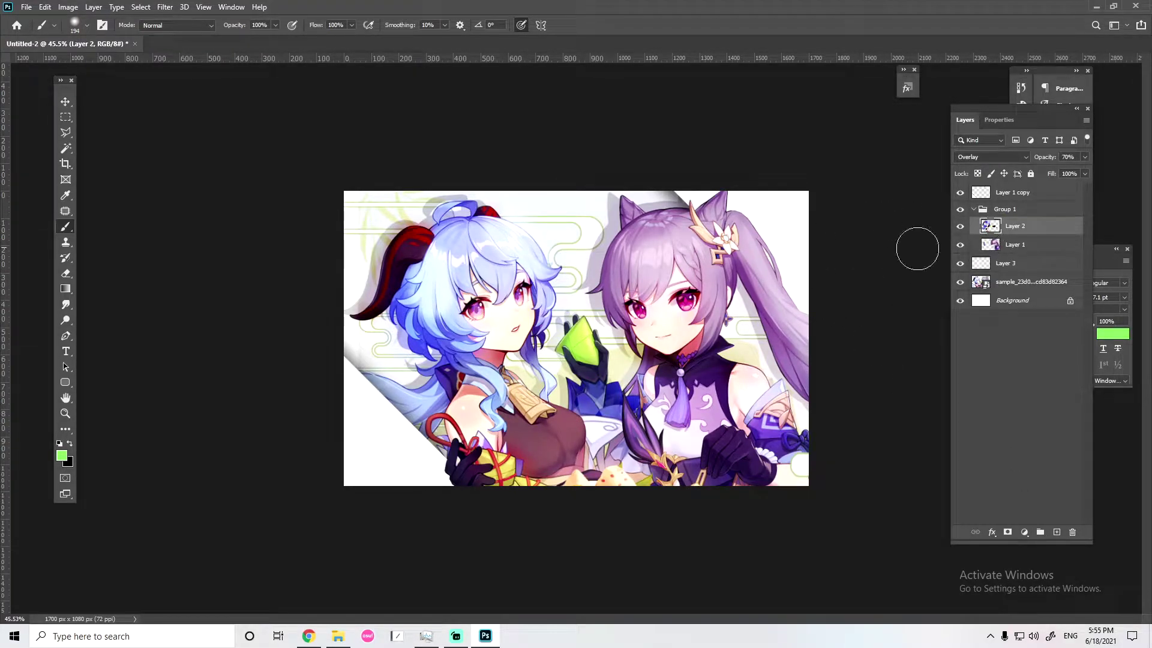
{"action": "left_click", "coordinate": [66, 273]}
{"action": "left_click_drag", "start_coordinate": [487, 342], "coordinate": [348, 341]}
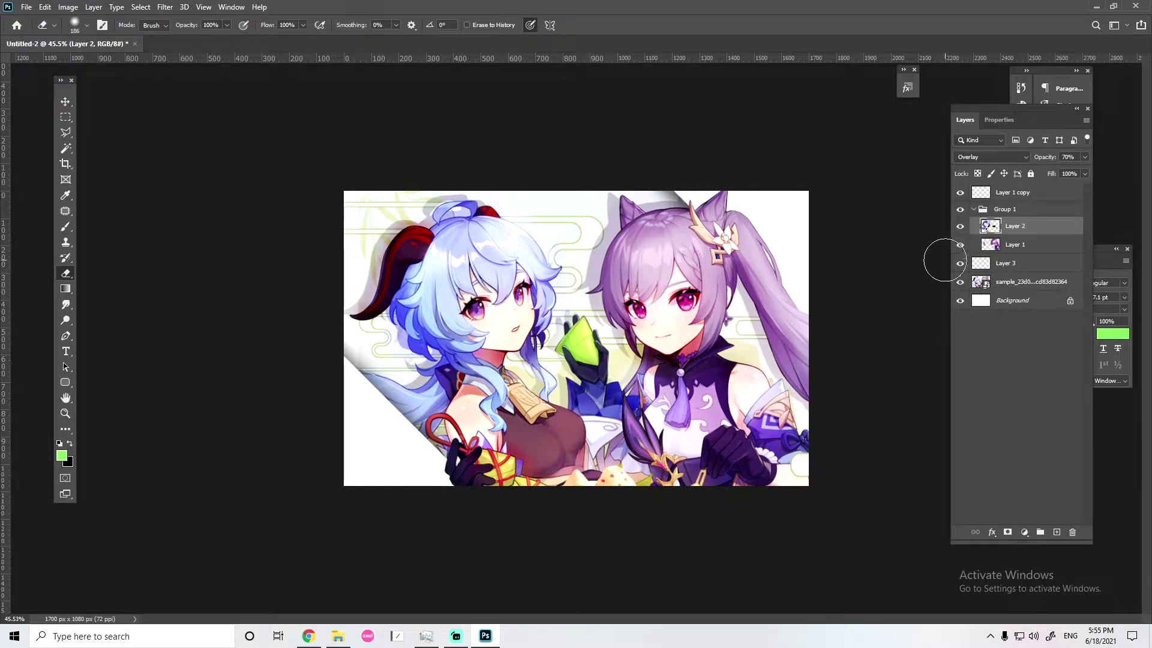
Toggle Layer 2 and Group 1 visibility to compare, leaving Group 1 shown
{"action": "left_click", "coordinate": [960, 226]}
{"action": "left_click", "coordinate": [960, 226]}
{"action": "left_click", "coordinate": [969, 211]}
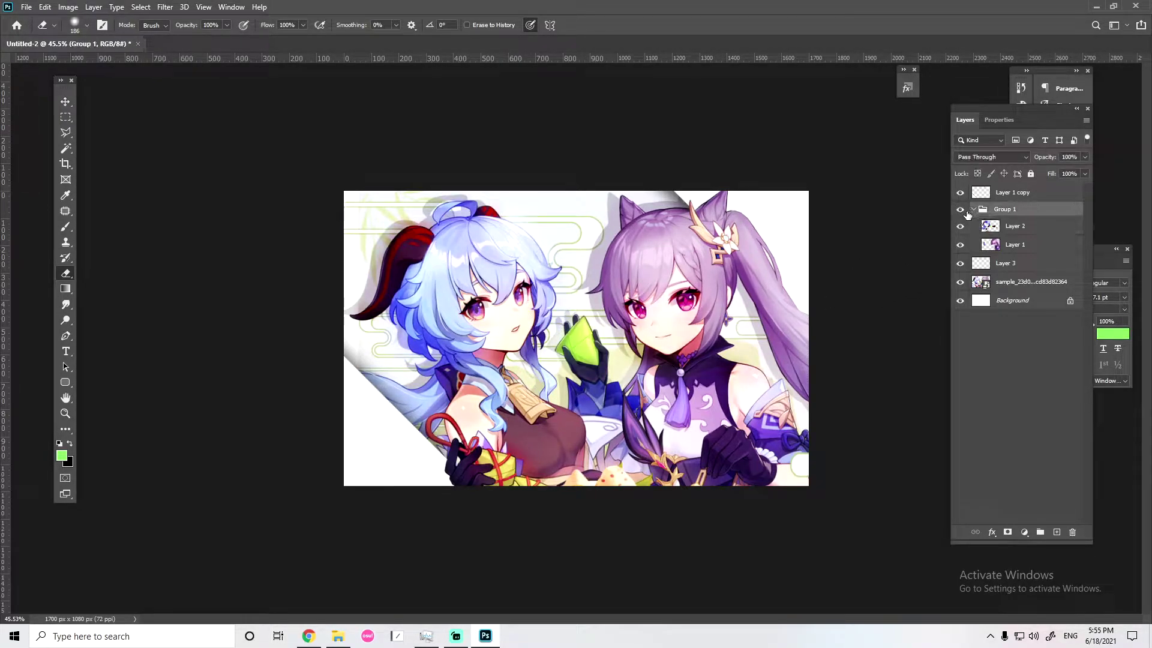
{"action": "left_click", "coordinate": [963, 210]}
{"action": "left_click", "coordinate": [973, 210]}
{"action": "left_click", "coordinate": [962, 210]}
{"action": "left_click", "coordinate": [963, 210]}
{"action": "left_click", "coordinate": [963, 210]}
{"action": "left_click", "coordinate": [961, 210]}
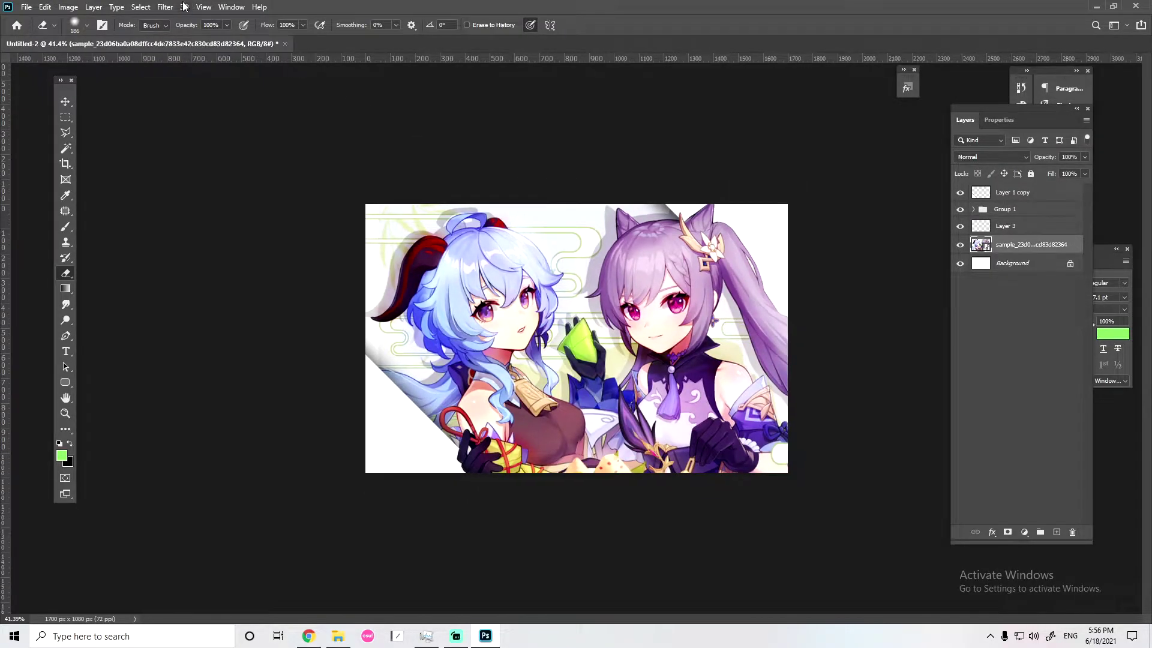
Add a 4.87% Uniform Add Noise smart filter to the artwork layer
{"action": "left_click", "coordinate": [167, 7]}
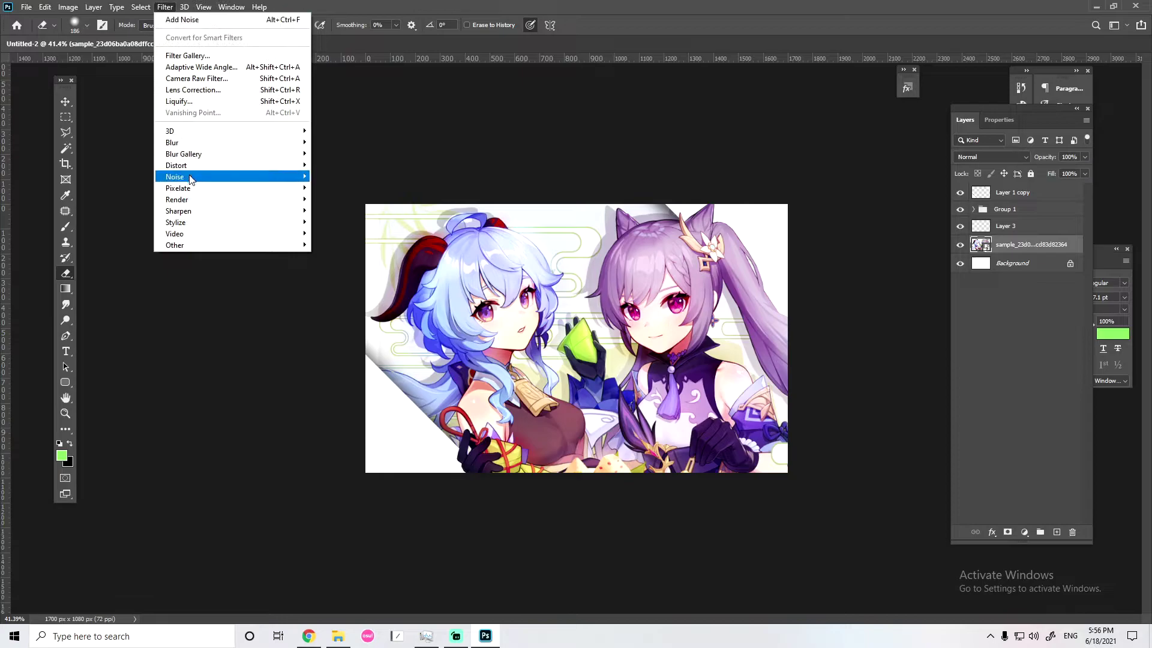
{"action": "mouse_move", "coordinate": [185, 184]}
{"action": "left_click", "coordinate": [339, 176]}
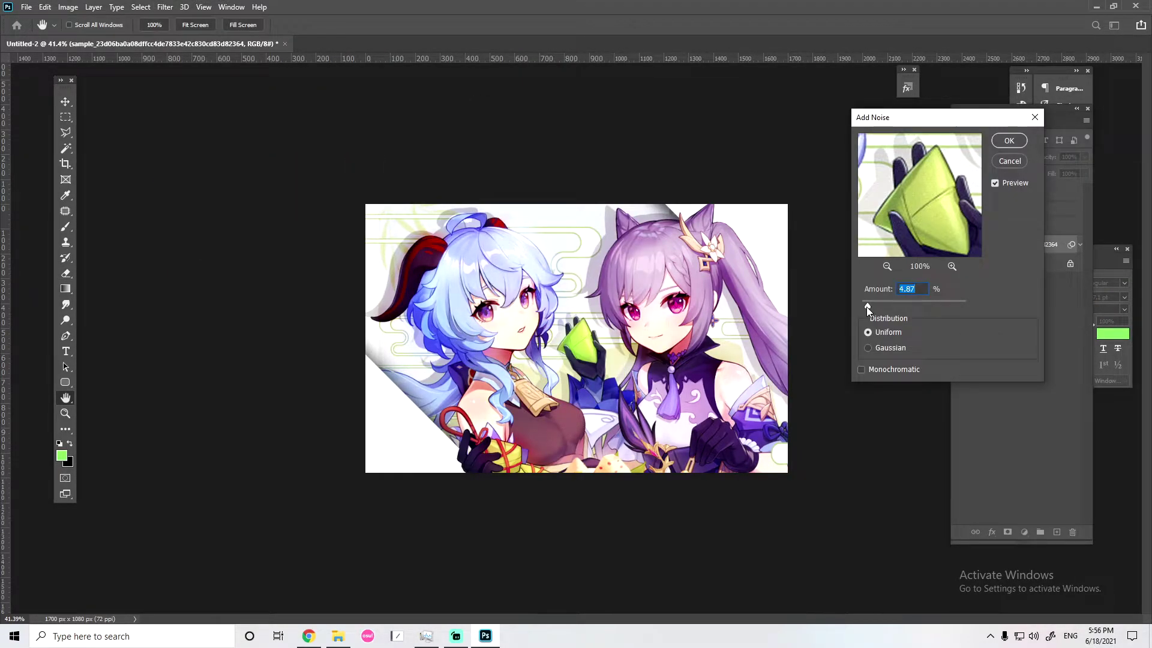
{"action": "mouse_move", "coordinate": [867, 307]}
{"action": "left_mouse_down"}
{"action": "mouse_move", "coordinate": [904, 304]}
{"action": "mouse_move", "coordinate": [880, 305]}
{"action": "left_mouse_up"}
{"action": "left_click_drag", "start_coordinate": [878, 306], "coordinate": [859, 307]}
{"action": "left_click_drag", "start_coordinate": [873, 308], "coordinate": [869, 307]}
{"action": "left_click", "coordinate": [1009, 140]}
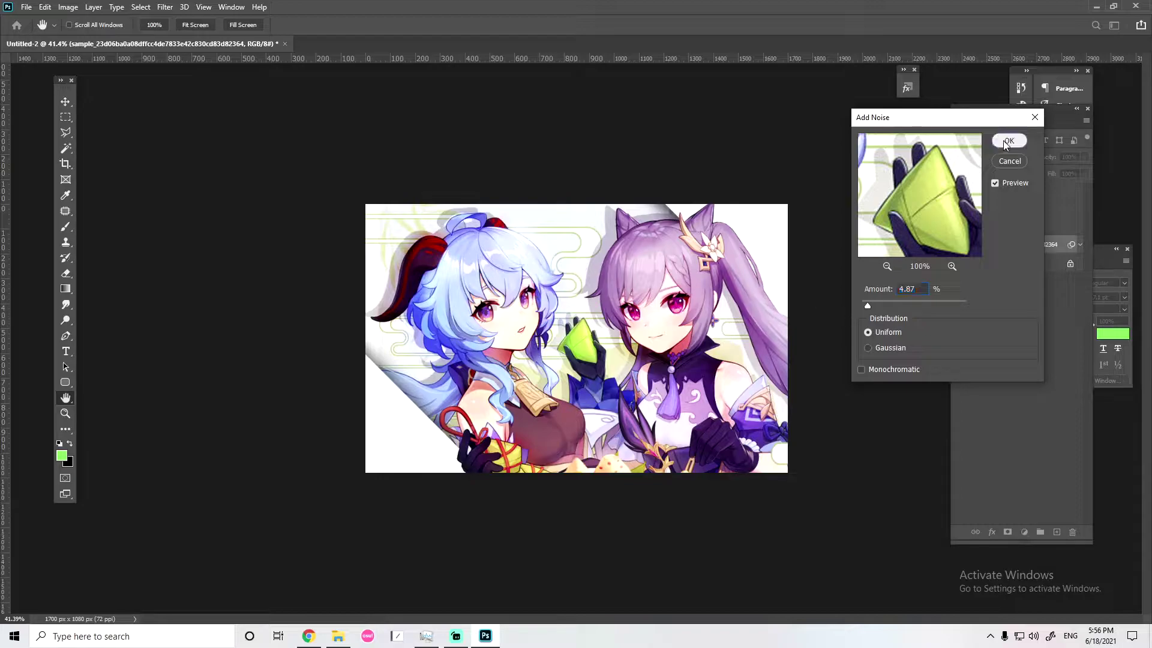
{"action": "scroll", "coordinate": [485, 218], "scroll_direction": "up", "scroll_amount": 7}
{"action": "scroll", "coordinate": [485, 218], "scroll_direction": "down", "scroll_amount": 4}
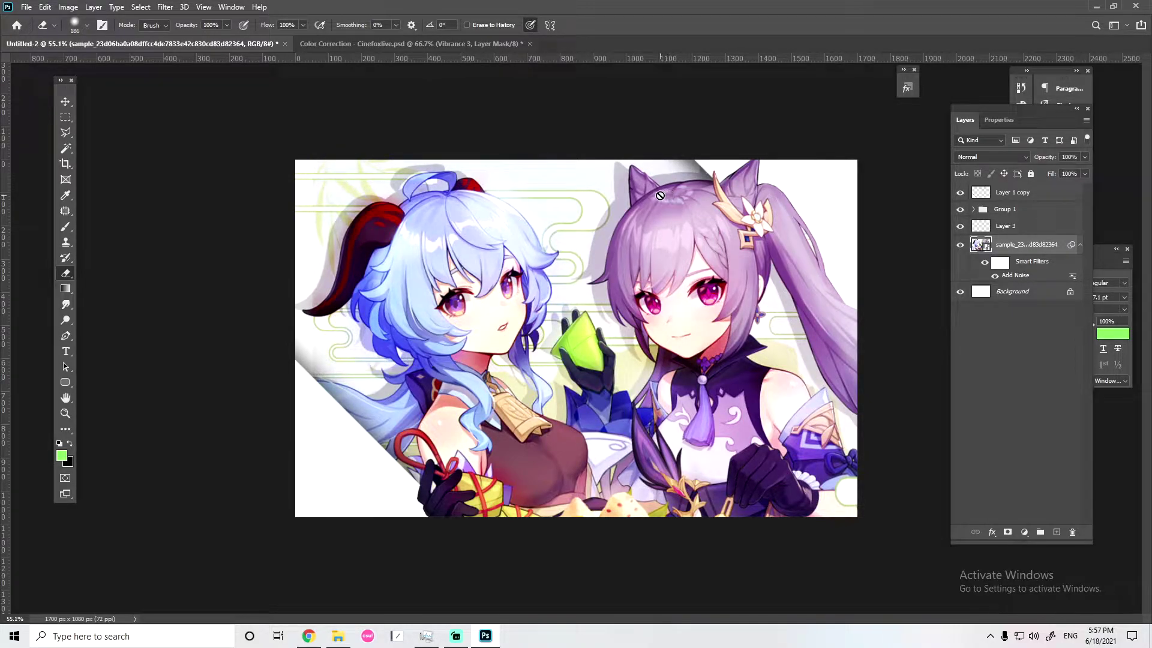
Duplicate layers Vibrance 3 through CC1 from Color Correction - Cinefoxlive.psd into Untitled-2
{"action": "left_click", "coordinate": [355, 42]}
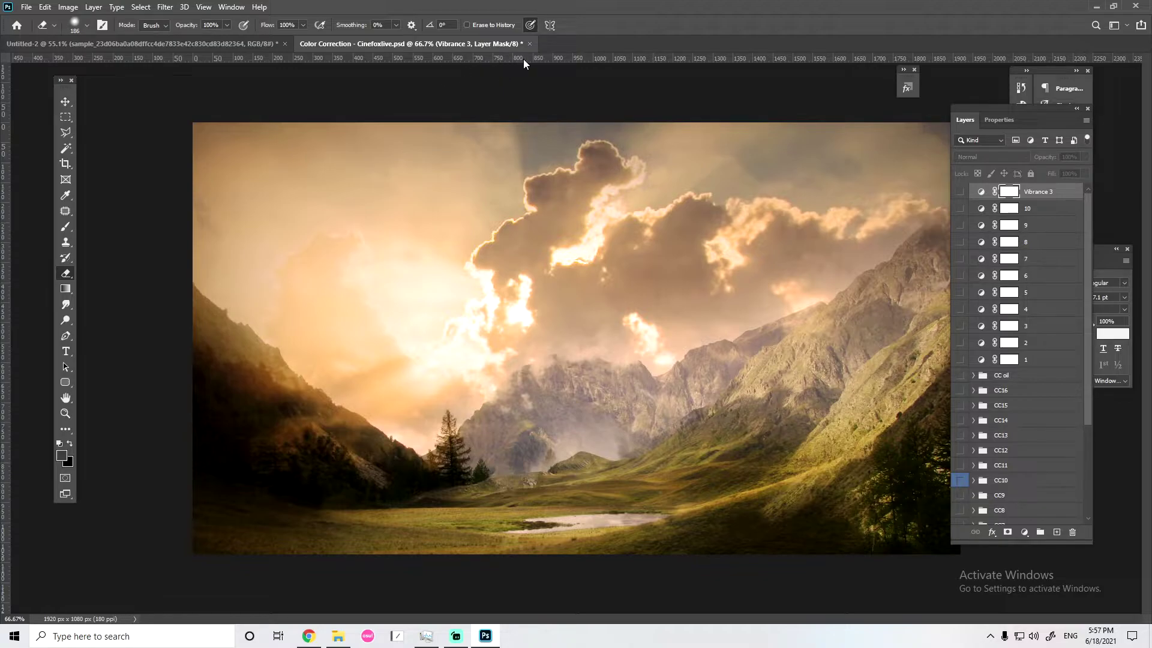
{"action": "scroll", "coordinate": [1016, 384], "scroll_direction": "up", "scroll_amount": 1}
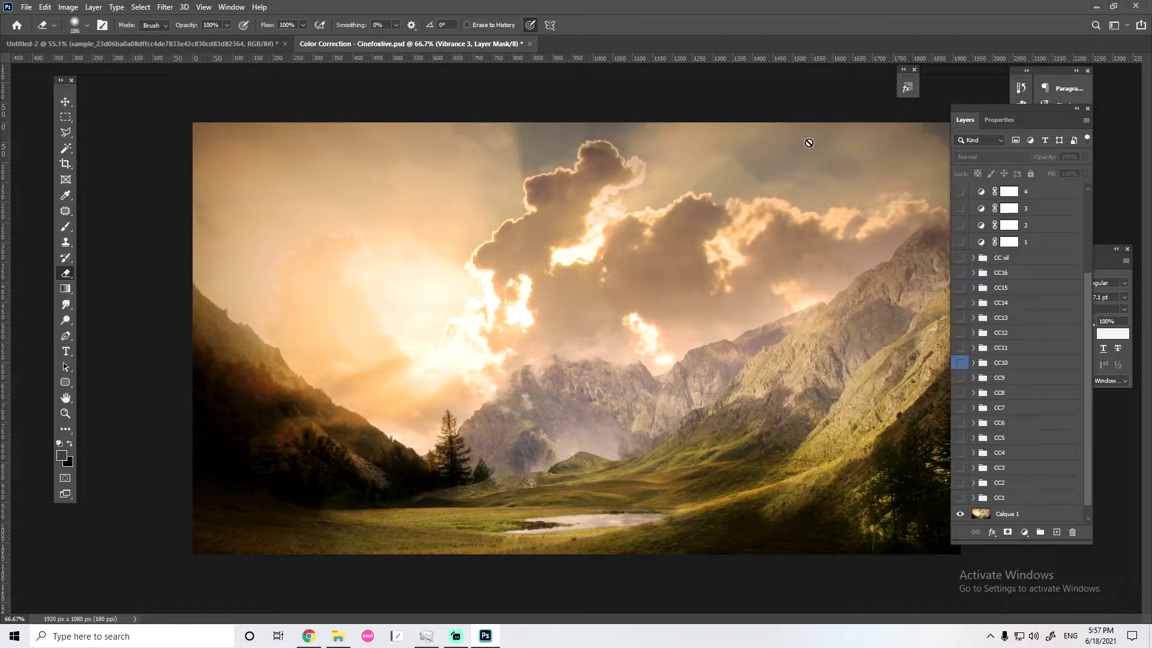
{"action": "scroll", "coordinate": [1020, 300], "scroll_direction": "down", "scroll_amount": 1}
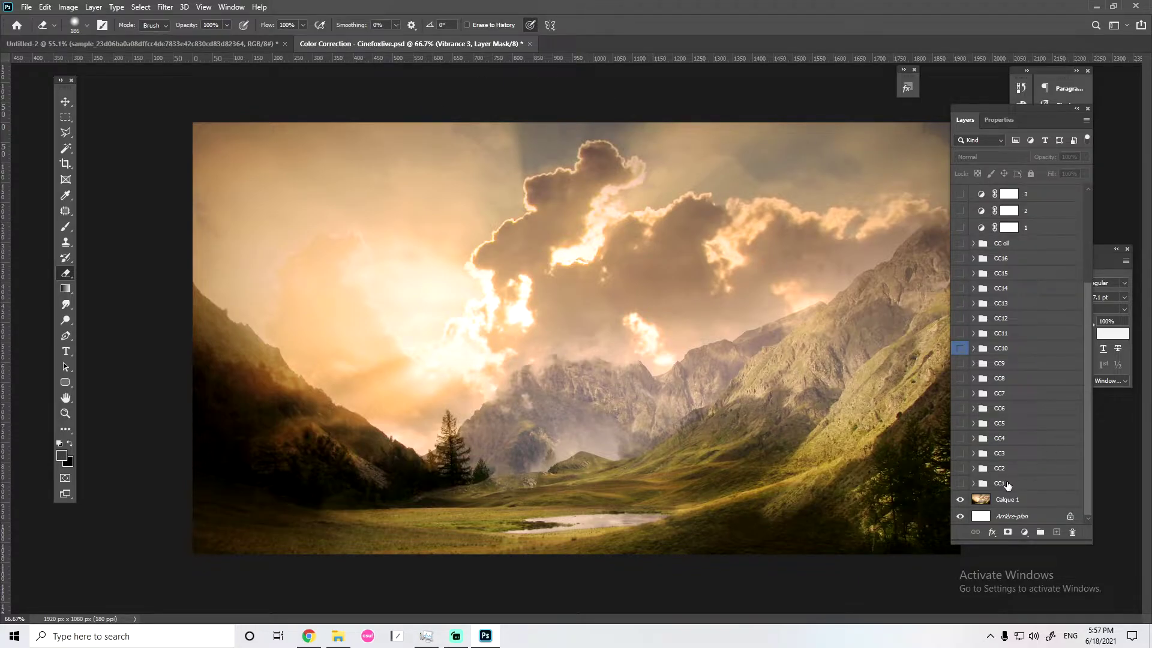
{"action": "left_click", "coordinate": [1000, 484]}
{"action": "scroll", "coordinate": [1028, 336], "scroll_direction": "up", "scroll_amount": 8}
{"action": "left_click", "coordinate": [1032, 193], "text": "shift"}
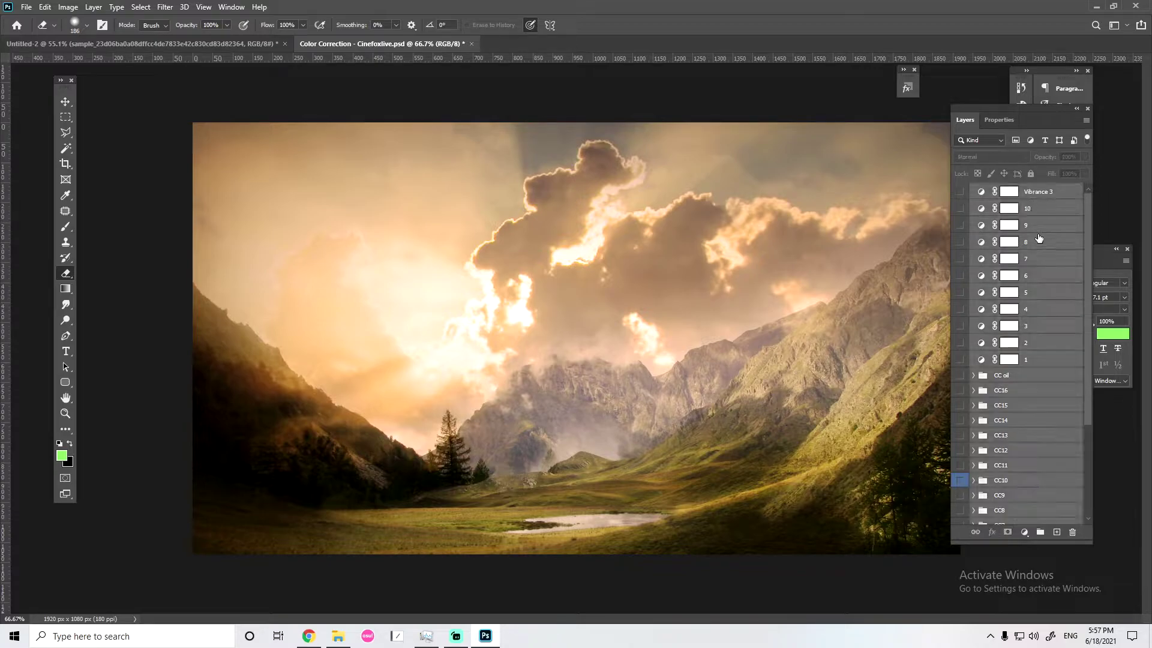
{"action": "right_click", "coordinate": [1040, 387]}
{"action": "left_click", "coordinate": [922, 181]}
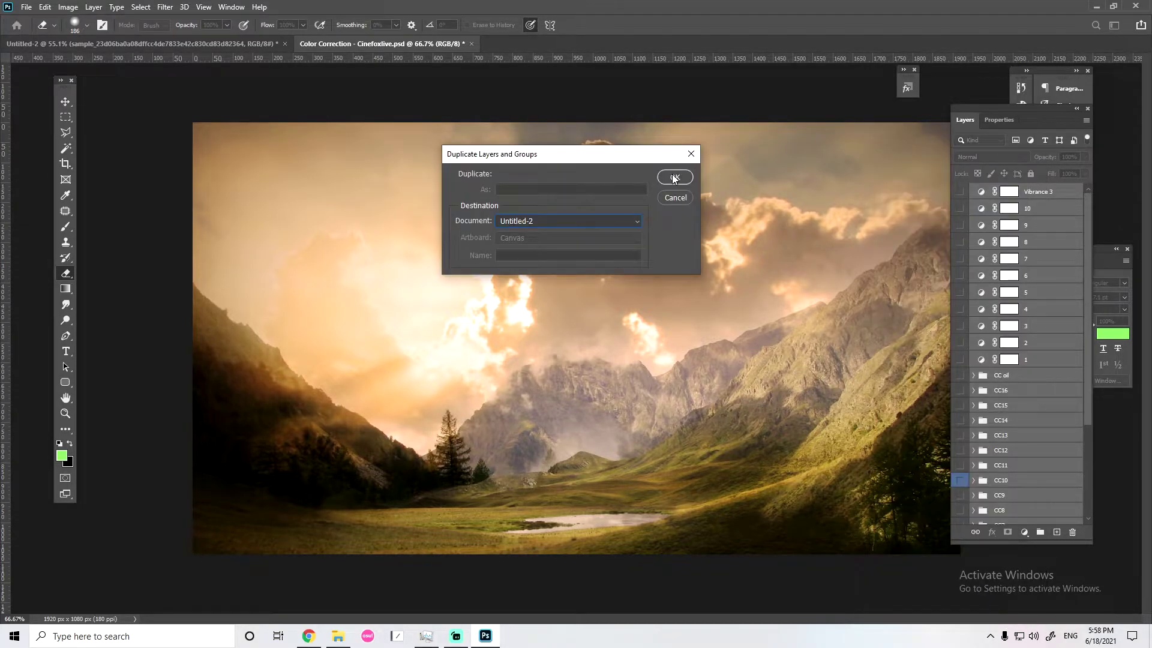
{"action": "left_click", "coordinate": [674, 177]}
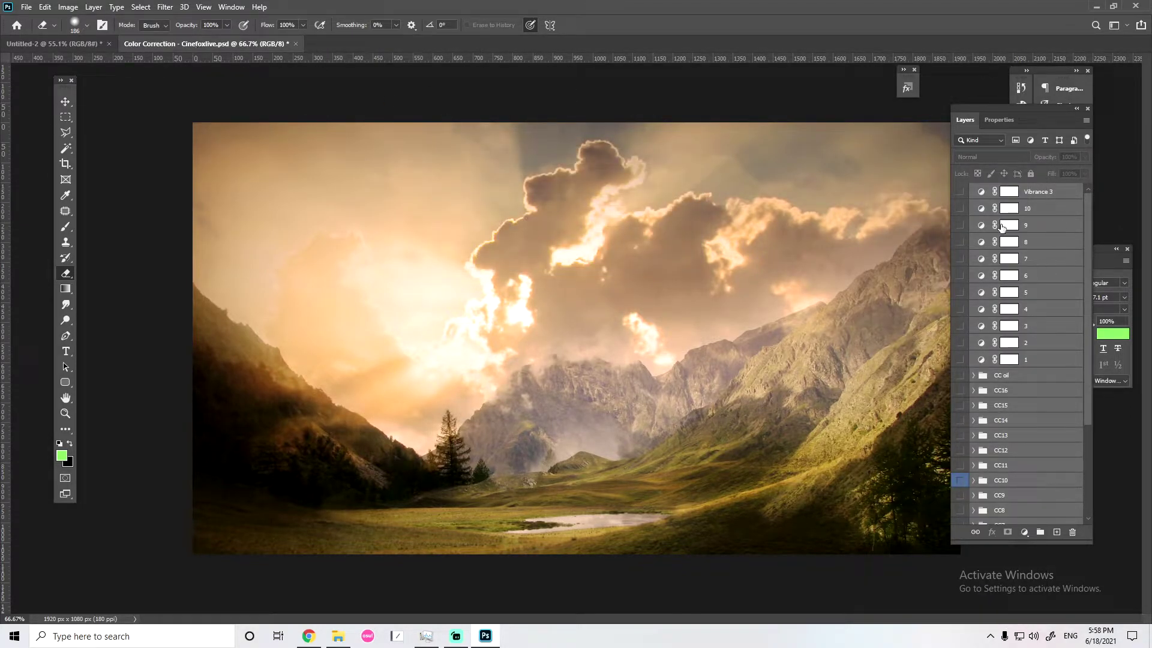
Dismiss the leftover layer menu and return to the Untitled-2 banner
{"action": "right_click", "coordinate": [1001, 226]}
{"action": "left_click", "coordinate": [143, 42]}
{"action": "scroll", "coordinate": [1033, 293], "scroll_direction": "up", "scroll_amount": 1}
{"action": "scroll", "coordinate": [1032, 294], "scroll_direction": "down", "scroll_amount": 5}
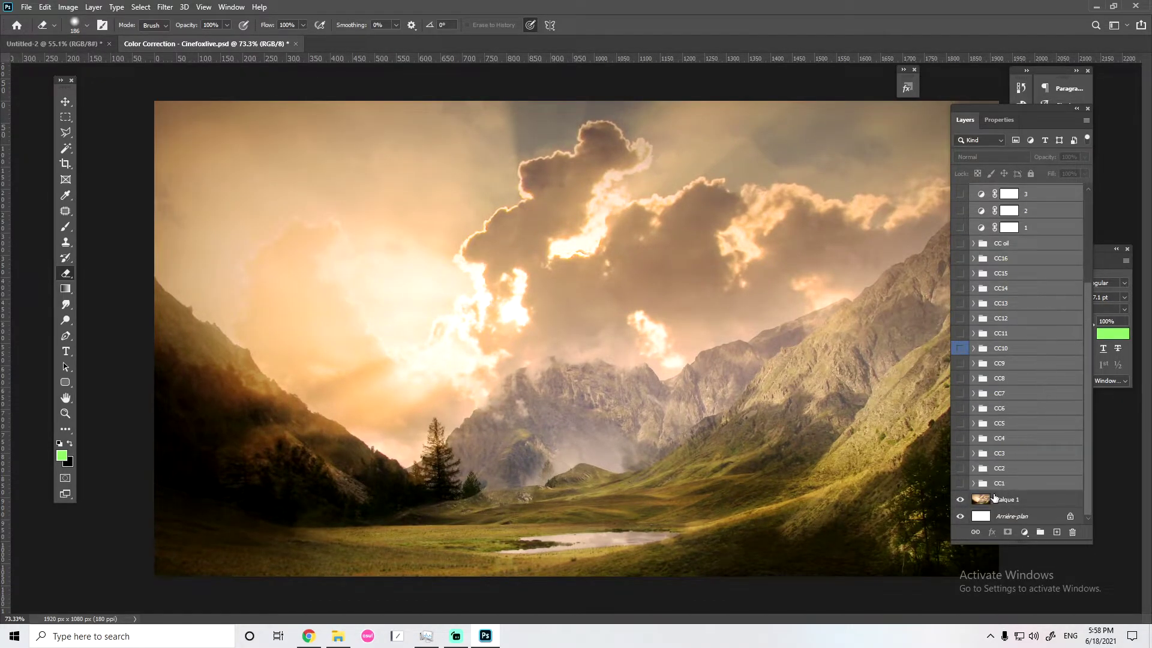
{"action": "left_click", "coordinate": [82, 43]}
Move the copied colour-correction layers to the top of the layer stack
{"action": "scroll", "coordinate": [1039, 248], "scroll_direction": "up", "scroll_amount": 3}
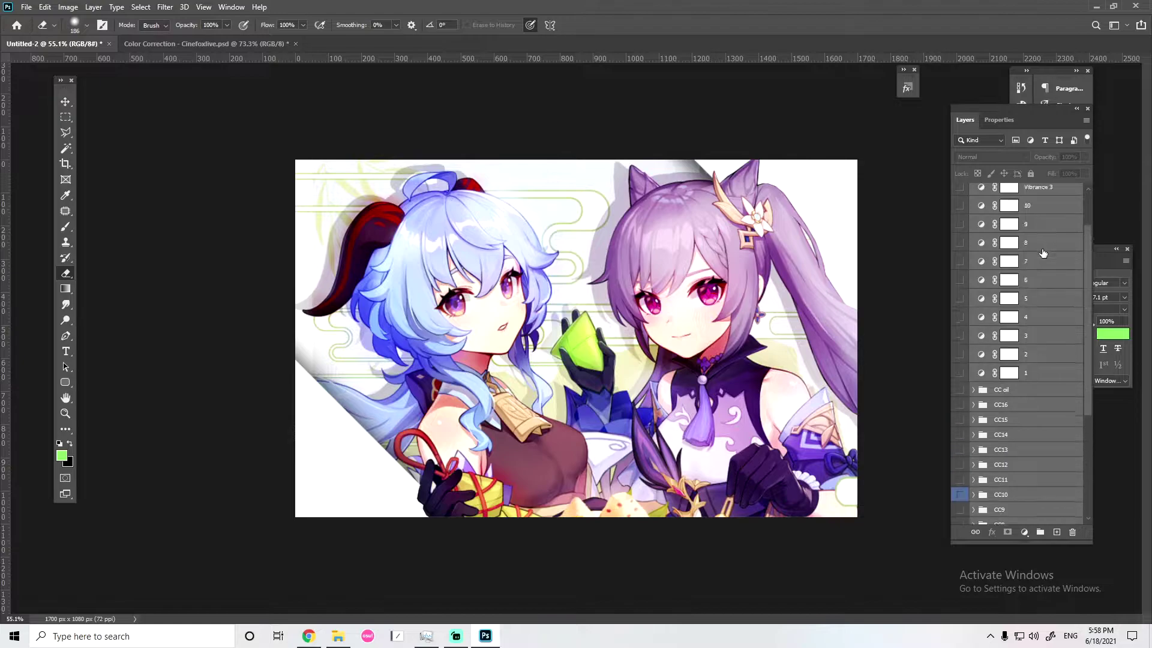
{"action": "left_click_drag", "start_coordinate": [1039, 248], "coordinate": [1025, 186]}
{"action": "scroll", "coordinate": [1009, 251], "scroll_direction": "down", "scroll_amount": 2}
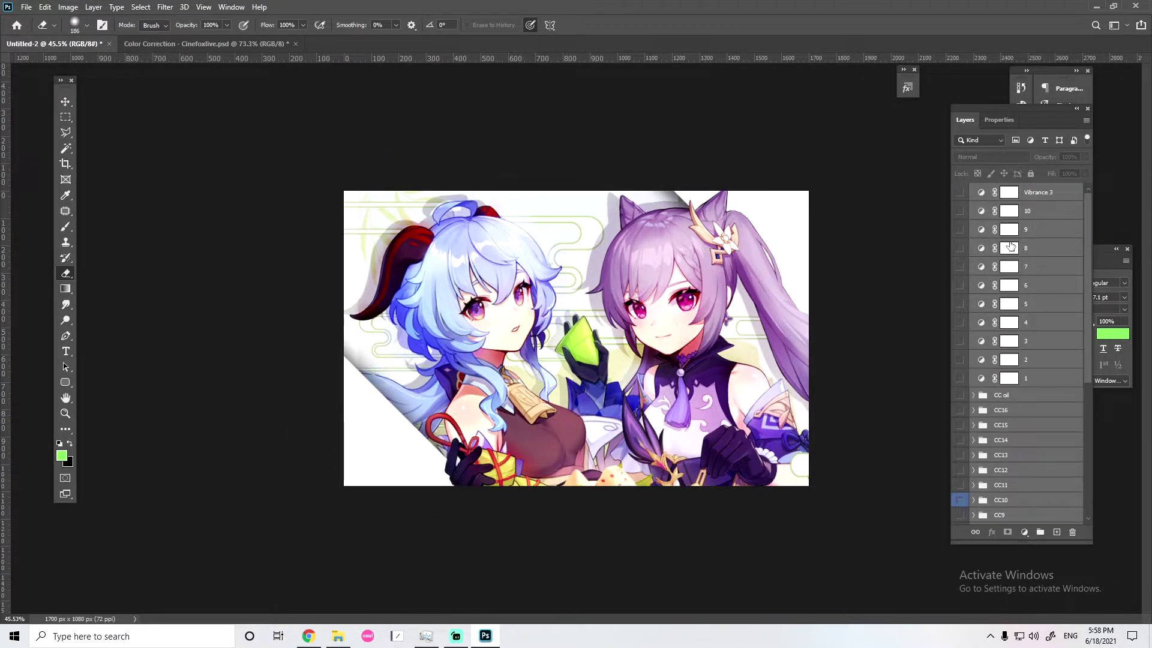
{"action": "scroll", "coordinate": [1035, 213], "scroll_direction": "down", "scroll_amount": 5}
{"action": "scroll", "coordinate": [1005, 258], "scroll_direction": "up", "scroll_amount": 5}
Preview Vibrance 3 and adjustment layers 7, 4 and 3 on the banner, then hide them again
{"action": "left_click", "coordinate": [961, 193]}
{"action": "left_click", "coordinate": [961, 193]}
{"action": "left_click", "coordinate": [960, 268]}
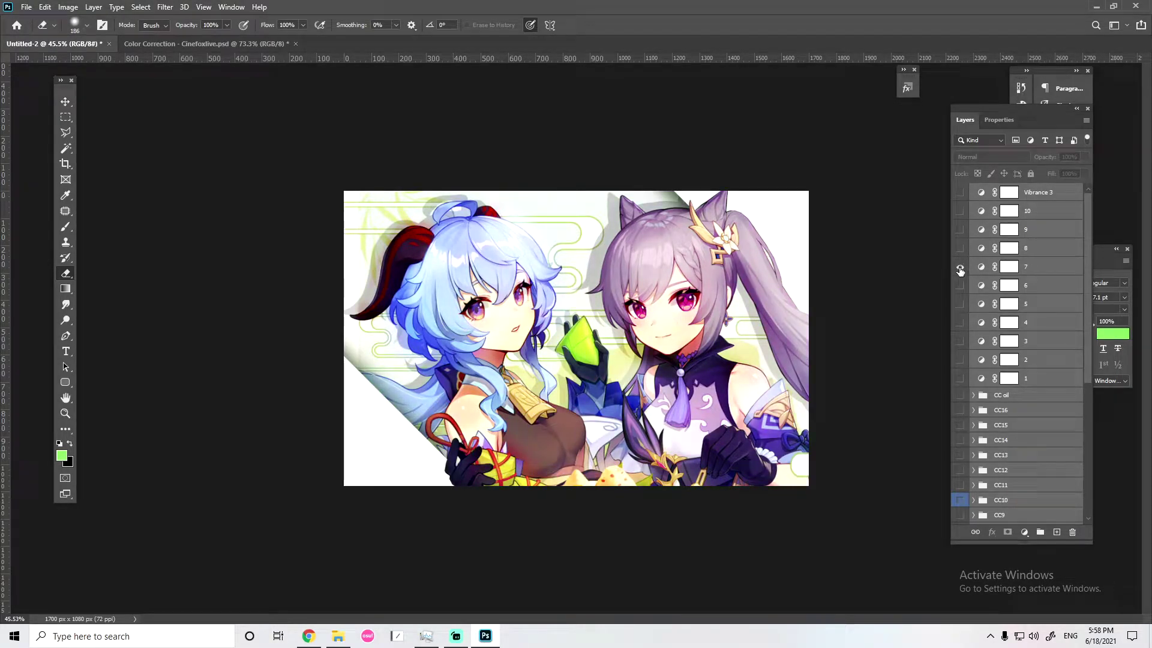
{"action": "left_click", "coordinate": [961, 324]}
{"action": "left_click", "coordinate": [963, 324]}
{"action": "left_click", "coordinate": [960, 342]}
{"action": "left_click", "coordinate": [961, 342]}
Preview the CC16, CC15, CC12 and CC5 looks one by one, hiding each afterwards
{"action": "scroll", "coordinate": [961, 348], "scroll_direction": "down", "scroll_amount": 1}
{"action": "left_click", "coordinate": [961, 356]}
{"action": "left_click", "coordinate": [961, 355]}
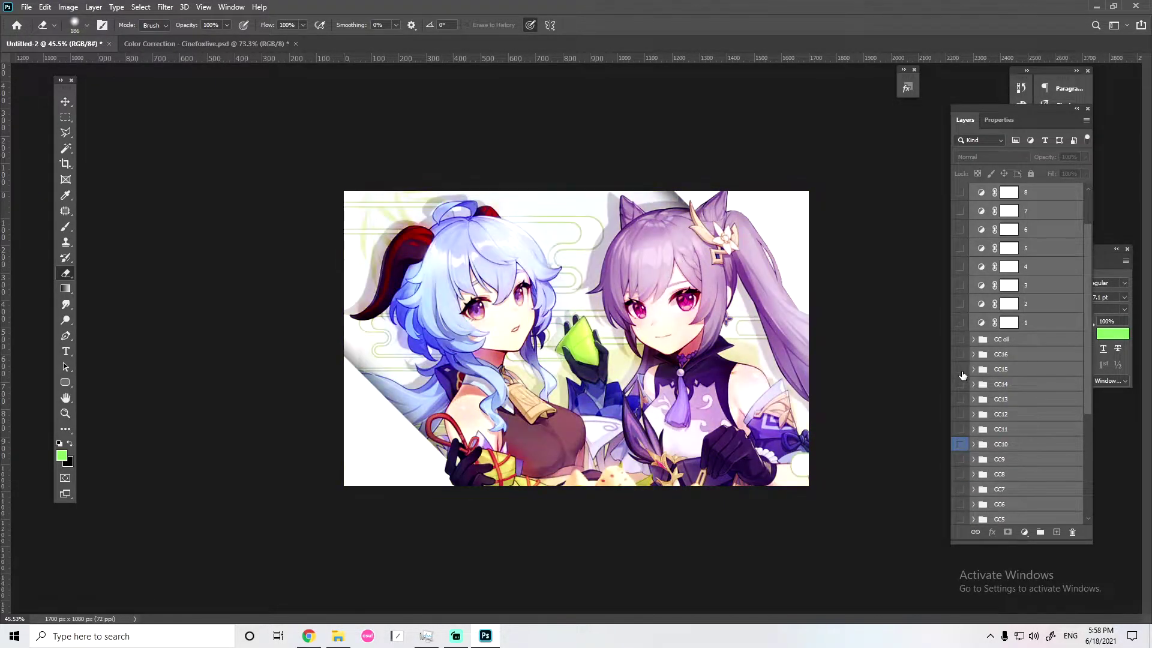
{"action": "left_click", "coordinate": [961, 370]}
{"action": "left_click", "coordinate": [959, 369]}
{"action": "scroll", "coordinate": [965, 363], "scroll_direction": "down", "scroll_amount": 1}
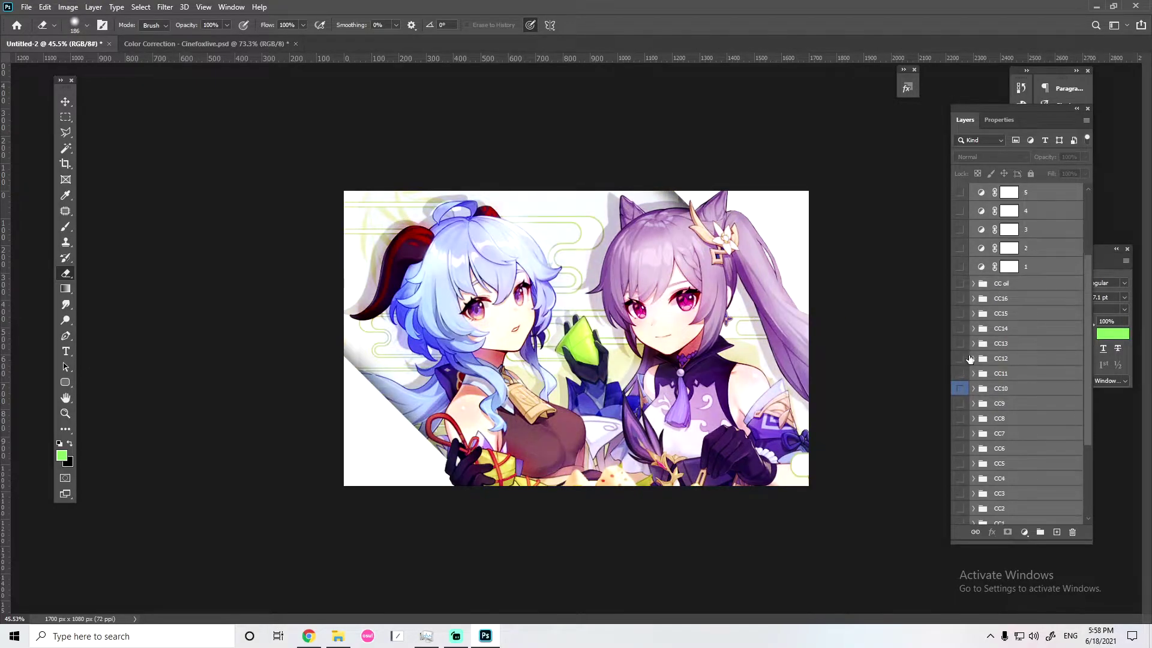
{"action": "left_click", "coordinate": [959, 360]}
{"action": "left_click", "coordinate": [959, 360]}
{"action": "scroll", "coordinate": [960, 390], "scroll_direction": "down", "scroll_amount": 1}
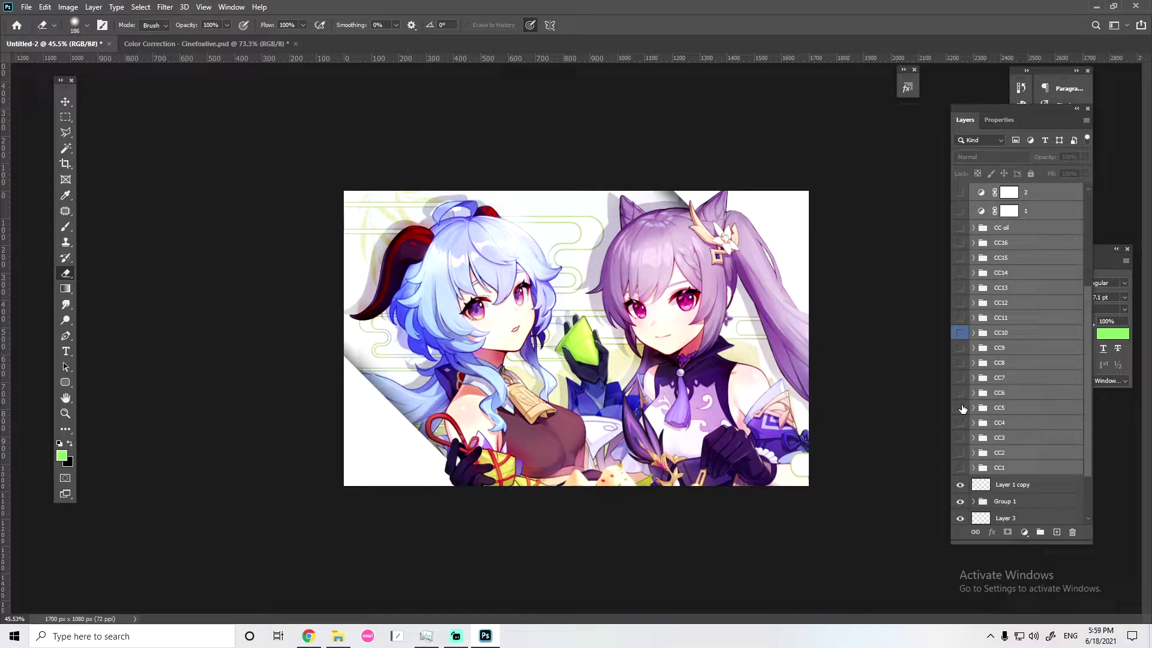
{"action": "left_click", "coordinate": [960, 411]}
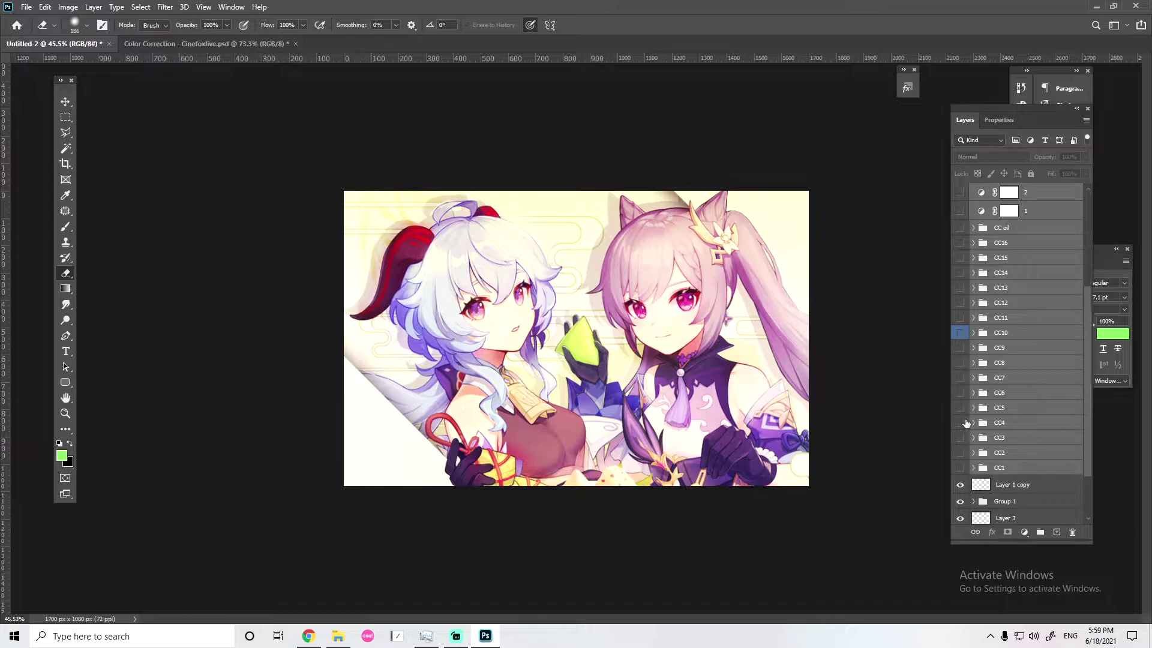
{"action": "left_click", "coordinate": [960, 412]}
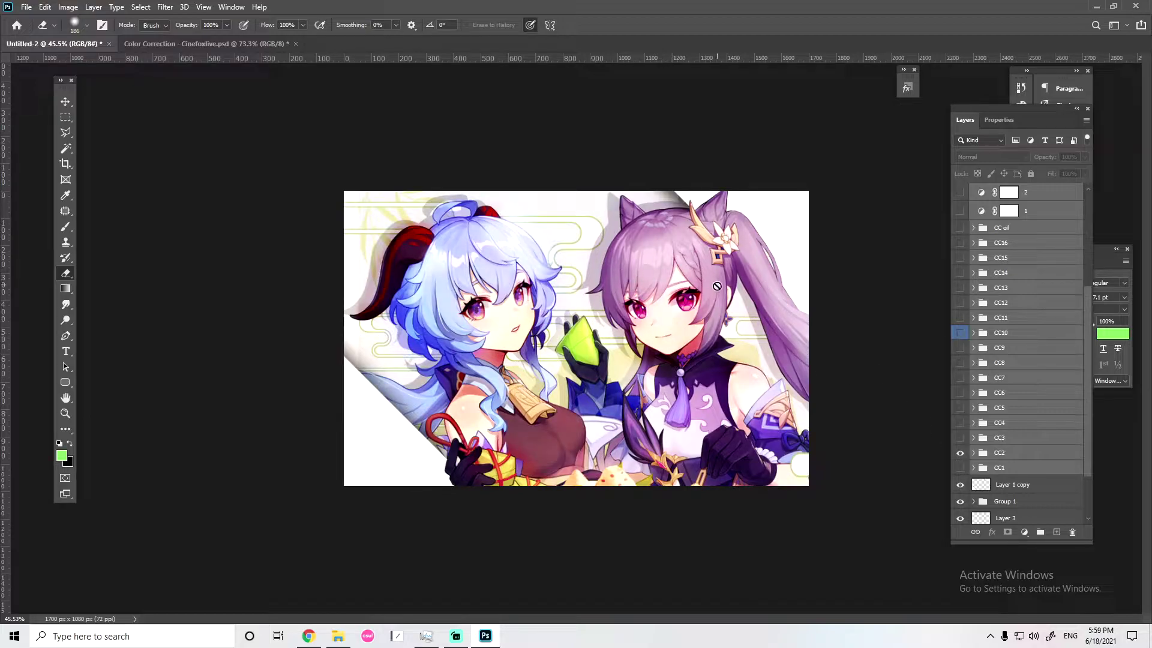
Turn on the CC1 group and adjustment layer 9, lowering layer 9 to 20% opacity
{"action": "left_click", "coordinate": [961, 469]}
{"action": "scroll", "coordinate": [961, 408], "scroll_direction": "up", "scroll_amount": 3}
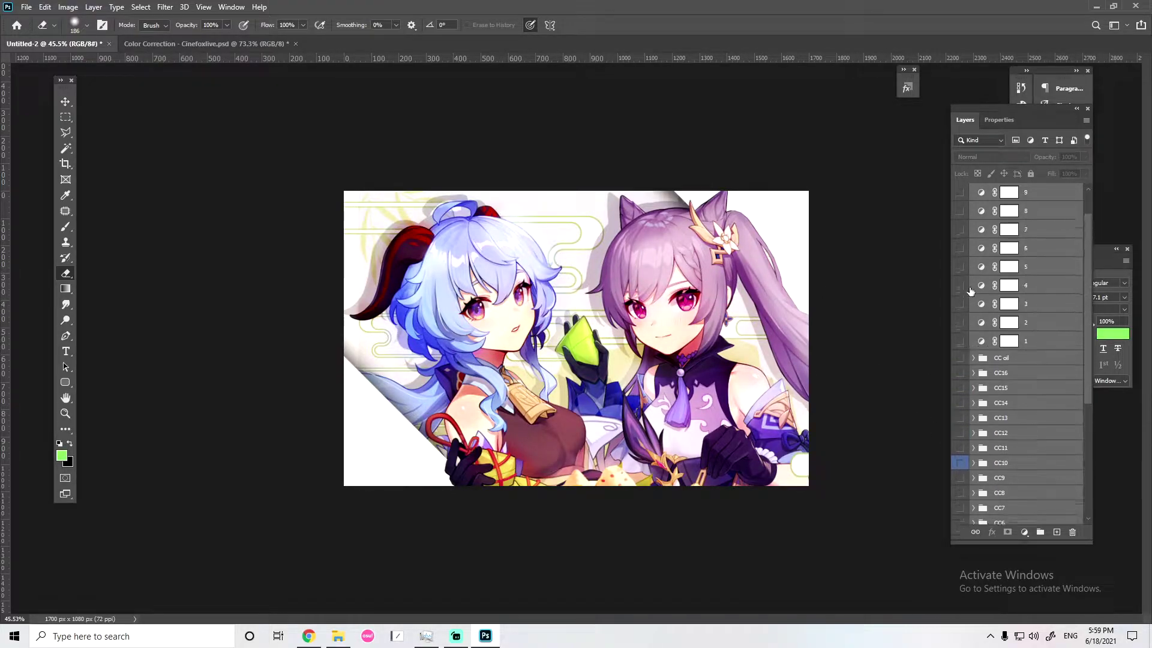
{"action": "left_click", "coordinate": [960, 230]}
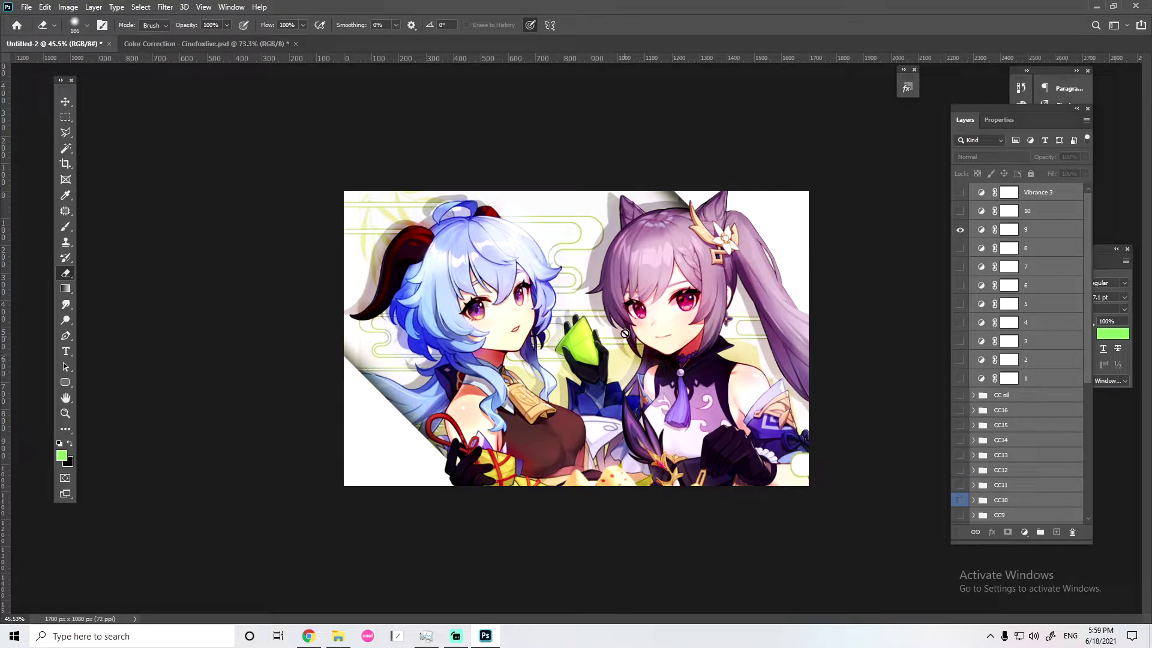
{"action": "left_click", "coordinate": [961, 231]}
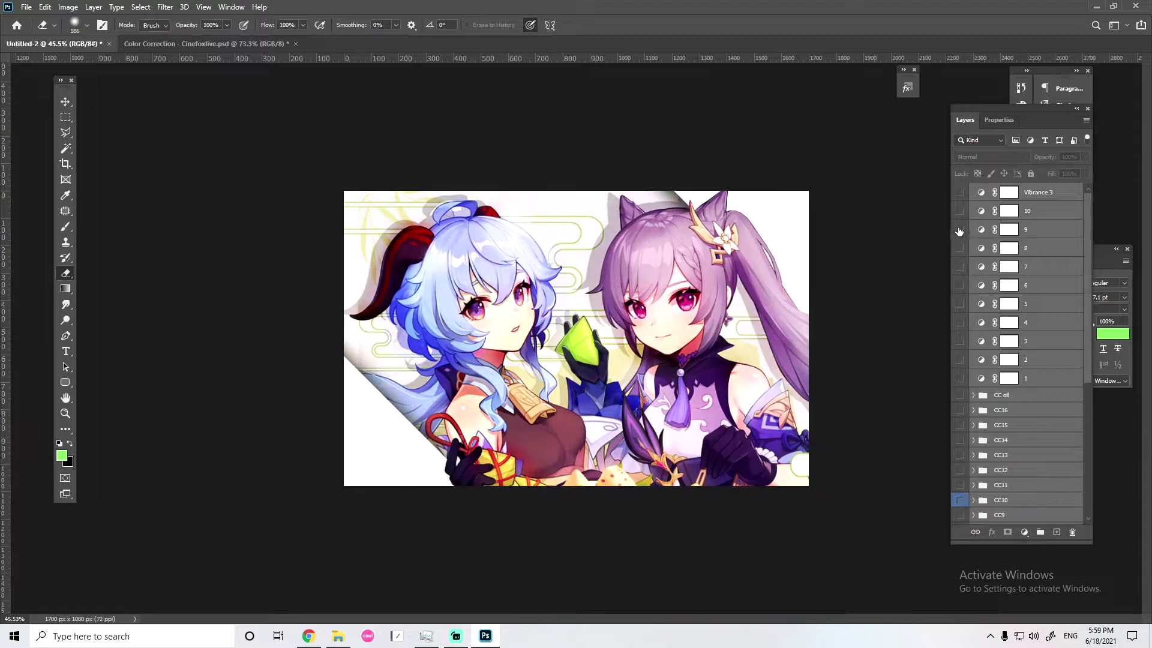
{"action": "left_click", "coordinate": [960, 230]}
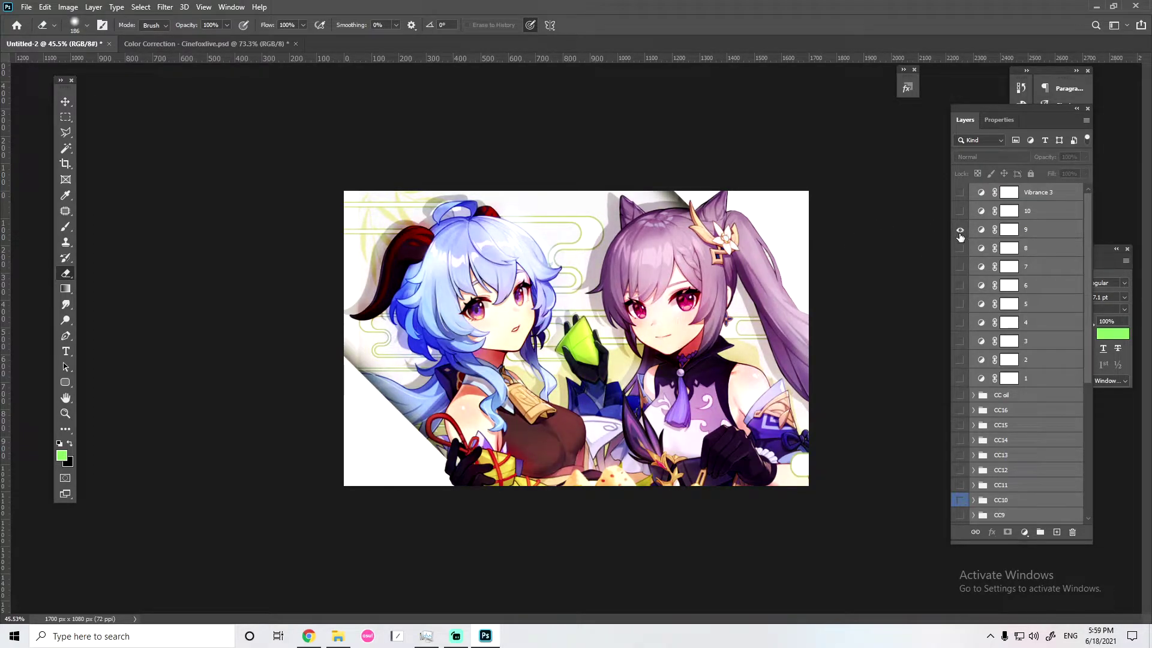
{"action": "left_click", "coordinate": [1041, 230]}
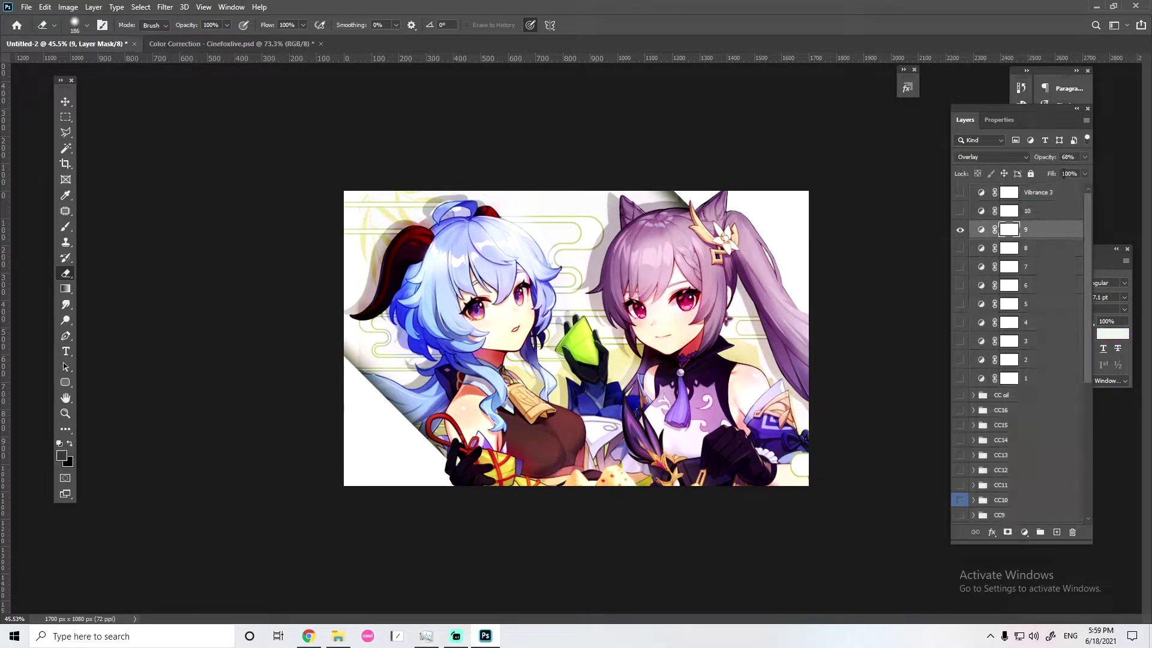
{"action": "left_click_drag", "start_coordinate": [1046, 169], "coordinate": [1036, 172]}
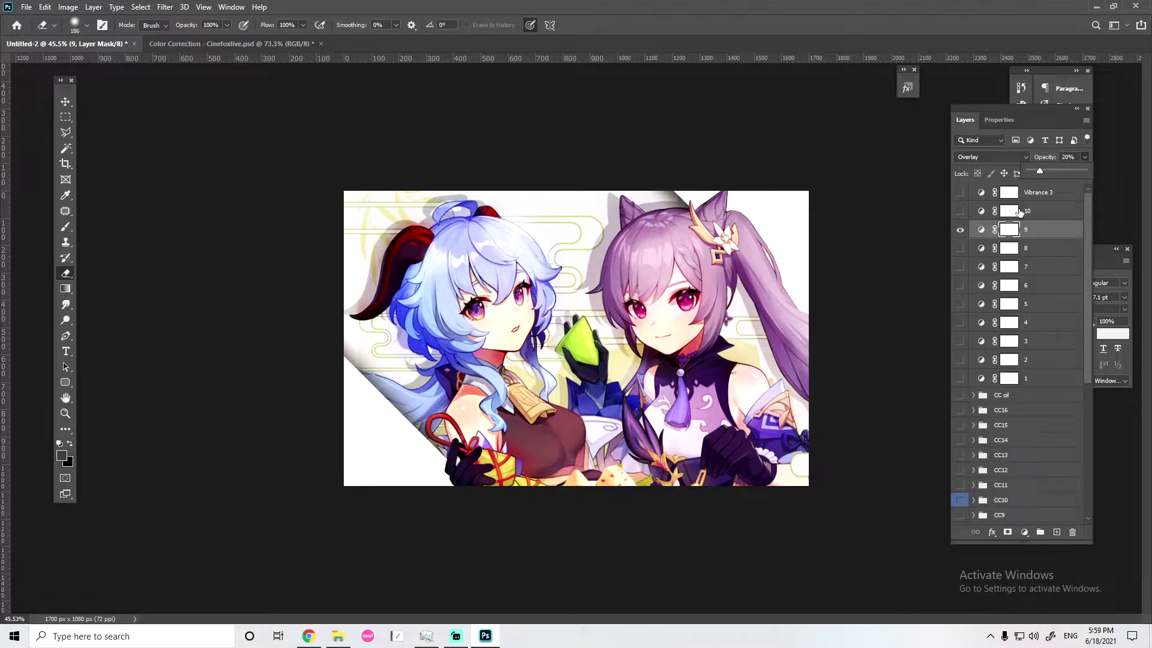
Compare Vibrance 3 and layer 10 on and off, then select layers CC15 through CC1
{"action": "left_click", "coordinate": [960, 194]}
{"action": "left_click", "coordinate": [960, 194]}
{"action": "left_click", "coordinate": [961, 211]}
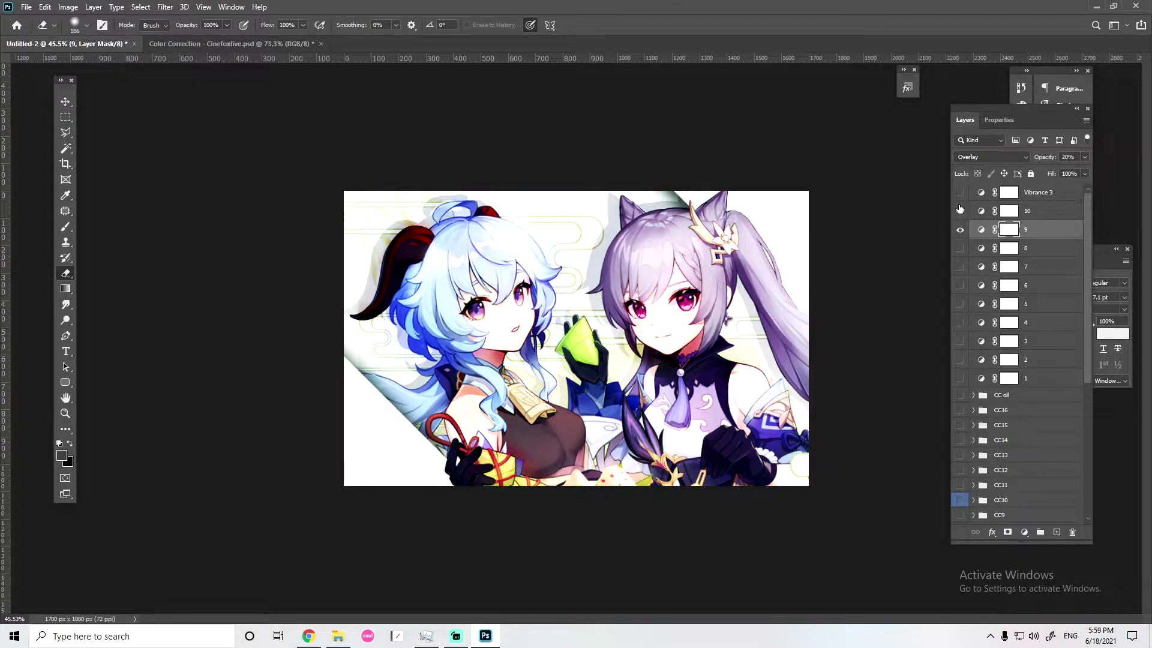
{"action": "left_click", "coordinate": [961, 211]}
{"action": "left_click", "coordinate": [961, 267]}
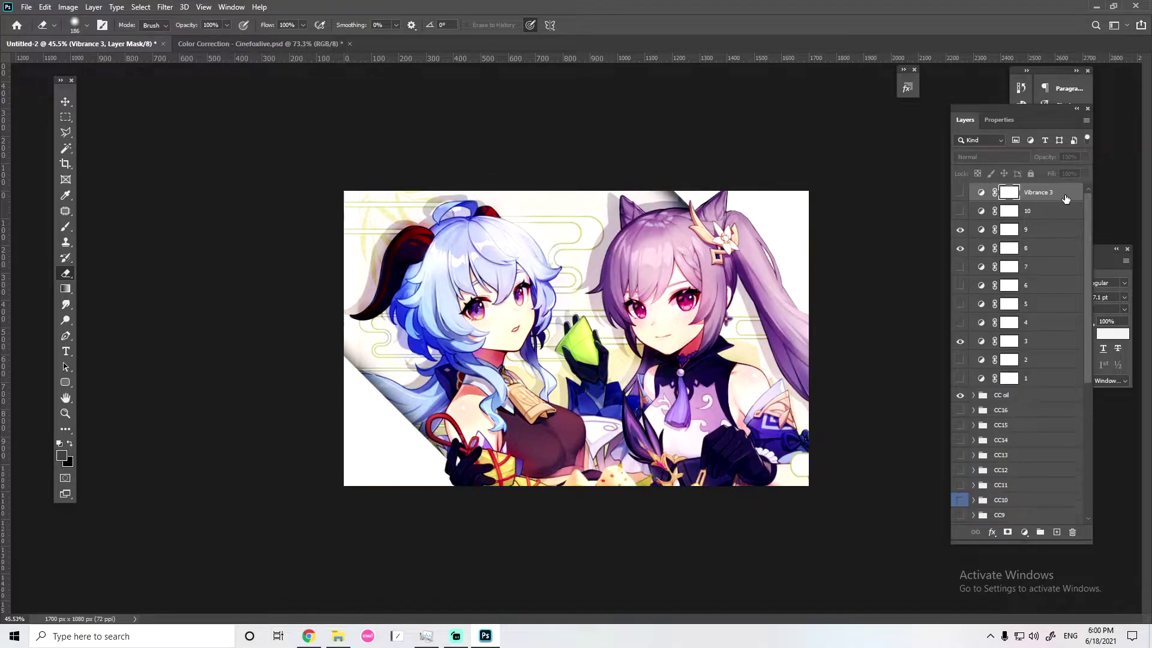
{"action": "scroll", "coordinate": [1037, 212], "scroll_direction": "down", "scroll_amount": 8}
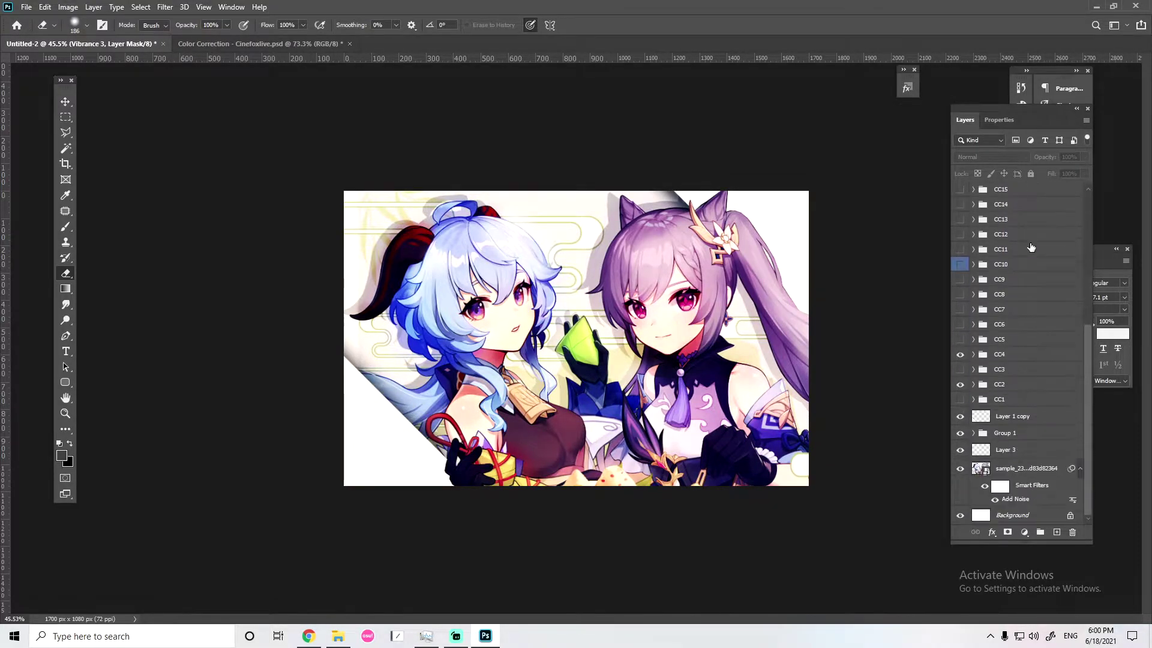
{"action": "left_click", "coordinate": [1000, 400], "text": "shift"}
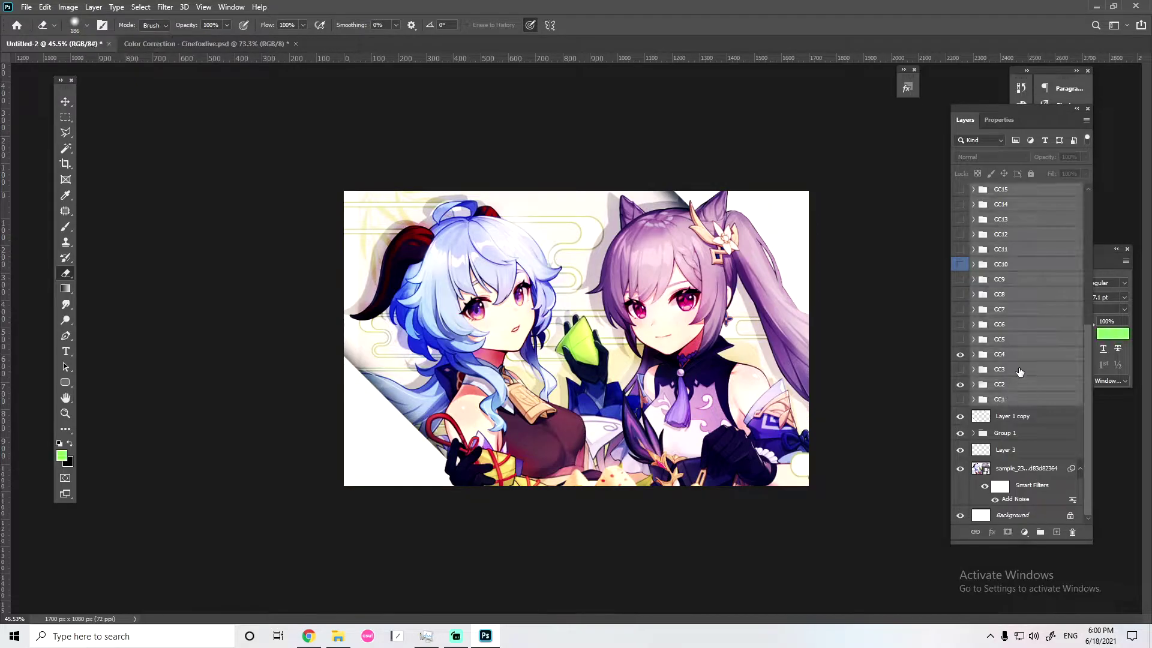
Group the CC layers into Group 2 and compare the image with and without it
{"action": "key", "text": "ctrl+g"}
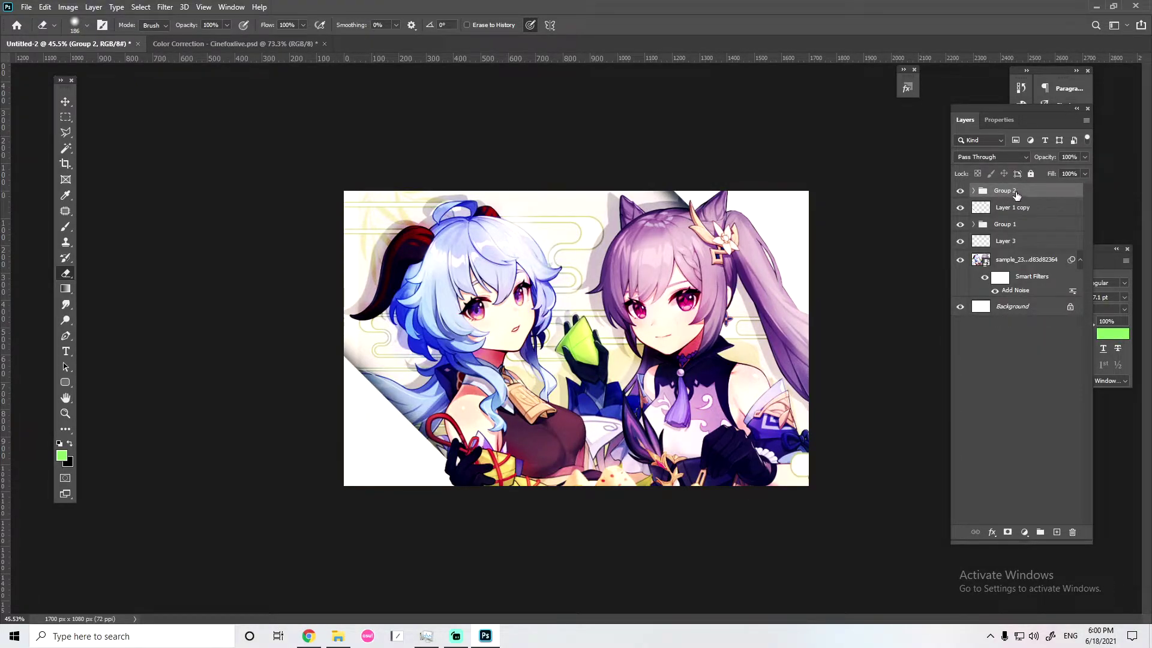
{"action": "left_click", "coordinate": [960, 191]}
{"action": "left_click", "coordinate": [960, 191]}
{"action": "left_click", "coordinate": [960, 191]}
{"action": "left_click", "coordinate": [960, 191]}
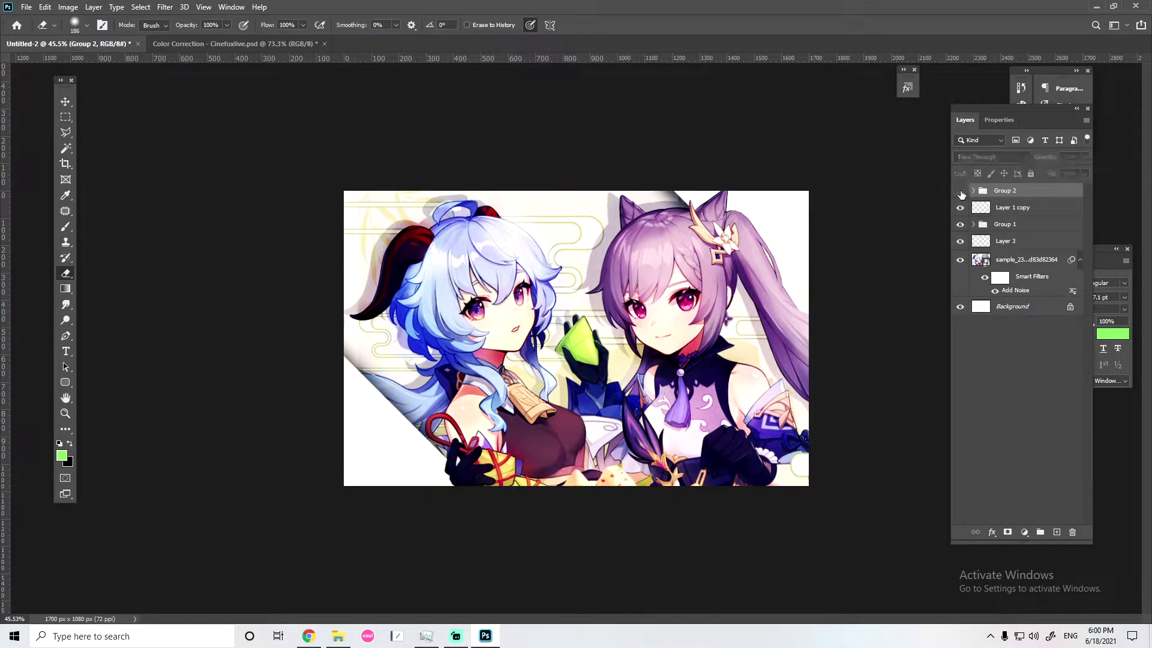
{"action": "left_click", "coordinate": [960, 191]}
{"action": "left_click", "coordinate": [960, 191]}
{"action": "left_click", "coordinate": [960, 191]}
{"action": "left_click", "coordinate": [960, 191]}
{"action": "left_click", "coordinate": [962, 196]}
{"action": "left_click", "coordinate": [962, 197]}
Select the artwork smart object and launch the Camera Raw Filter on it
{"action": "left_click", "coordinate": [1010, 269]}
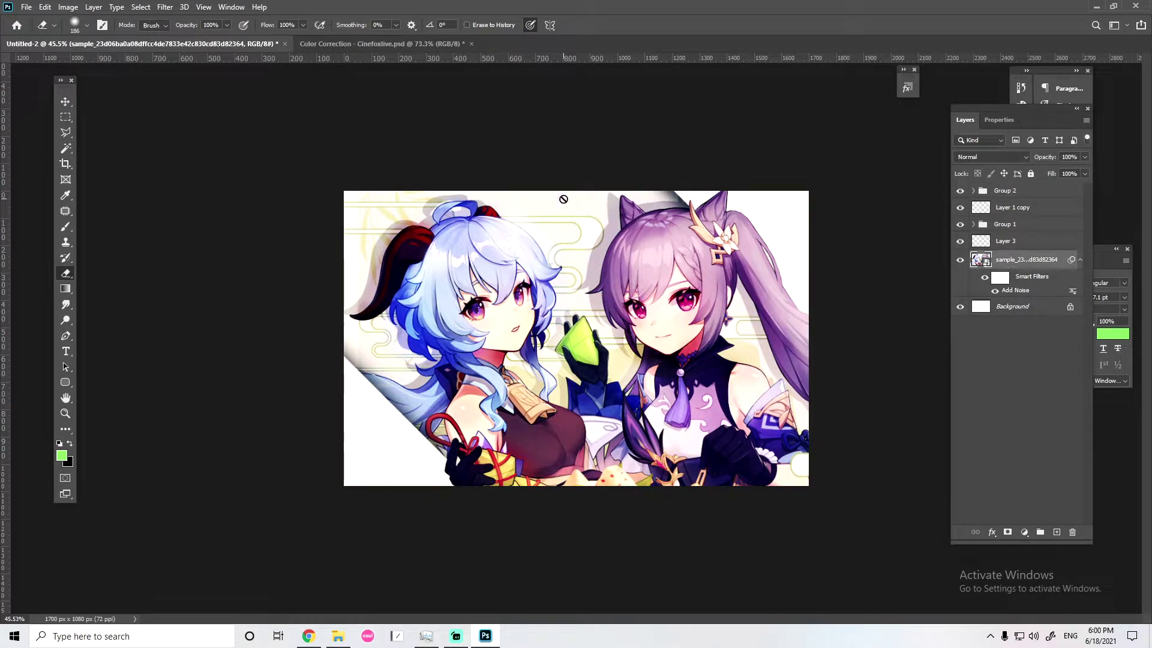
{"action": "left_click", "coordinate": [165, 7]}
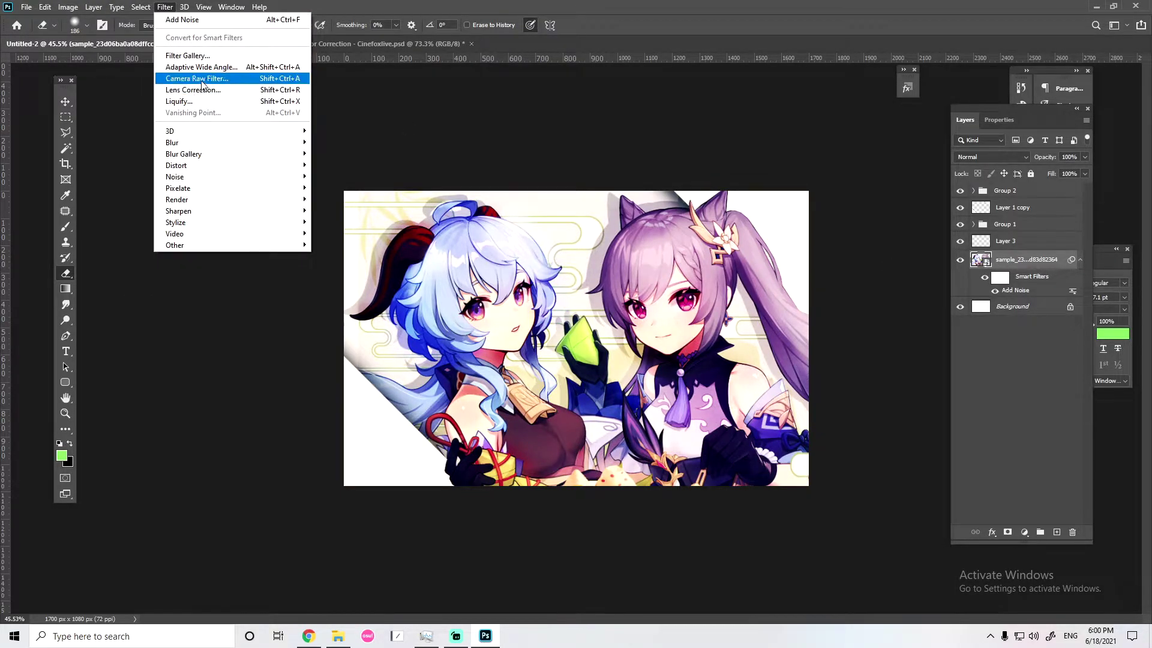
{"action": "left_click", "coordinate": [182, 79]}
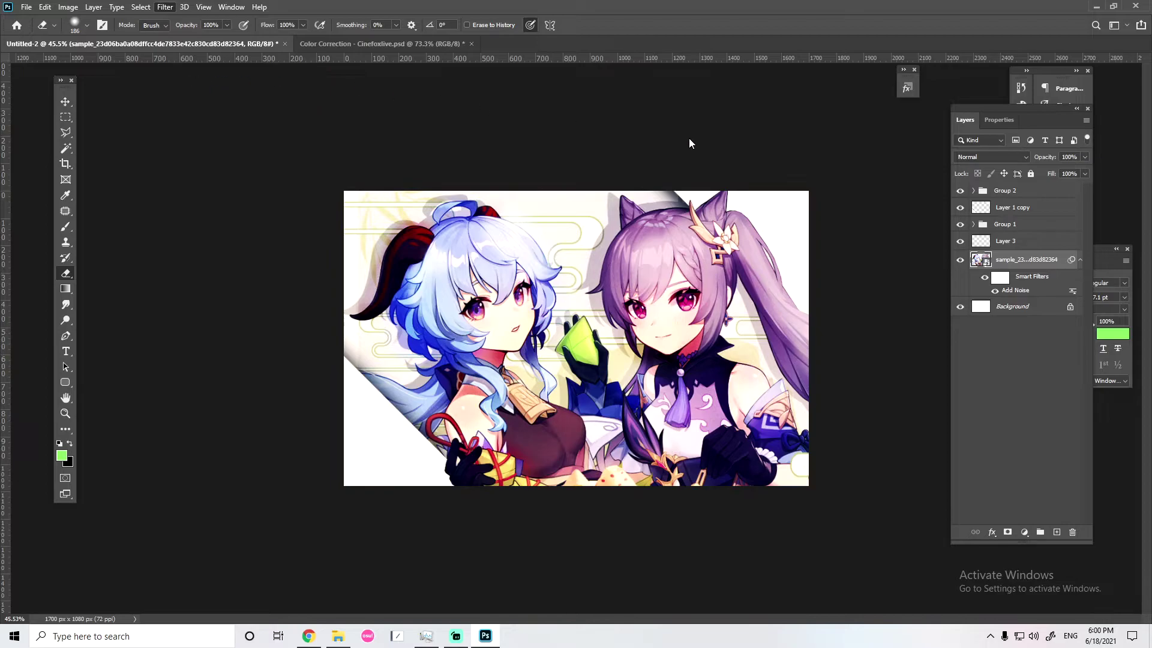
Tune Camera Raw to Highlights +23, Shadows -18 and Texture +8
{"action": "scroll", "coordinate": [513, 291], "scroll_direction": "down", "scroll_amount": 5}
{"action": "scroll", "coordinate": [576, 336], "scroll_direction": "up", "scroll_amount": 6}
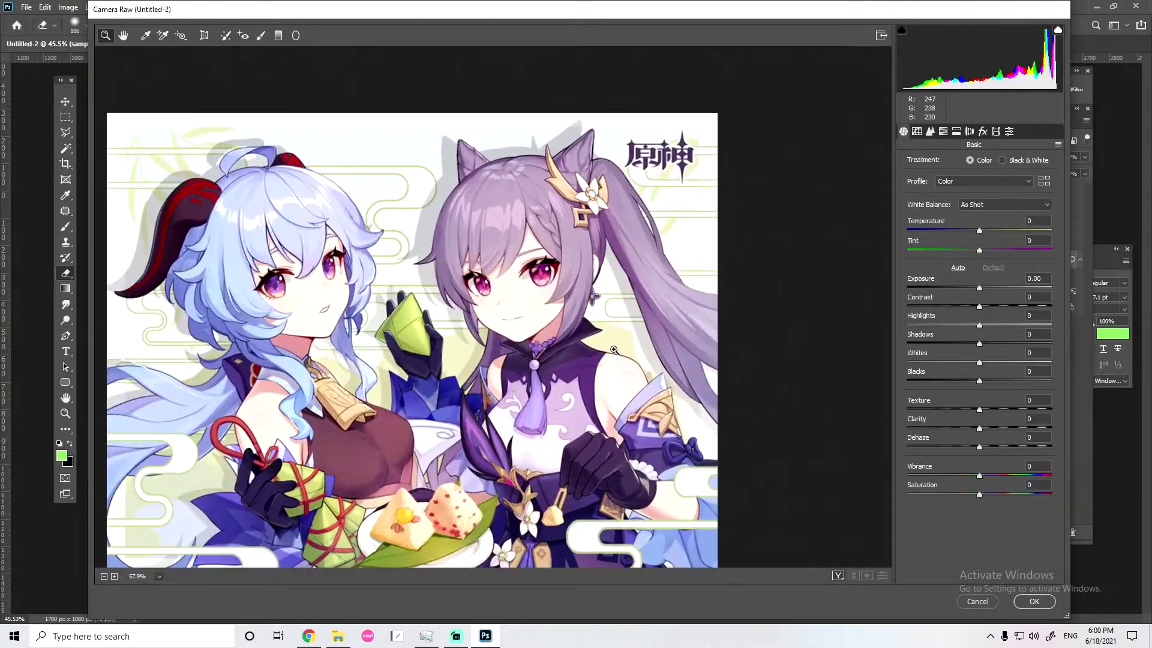
{"action": "scroll", "coordinate": [437, 325], "scroll_direction": "down", "scroll_amount": 6}
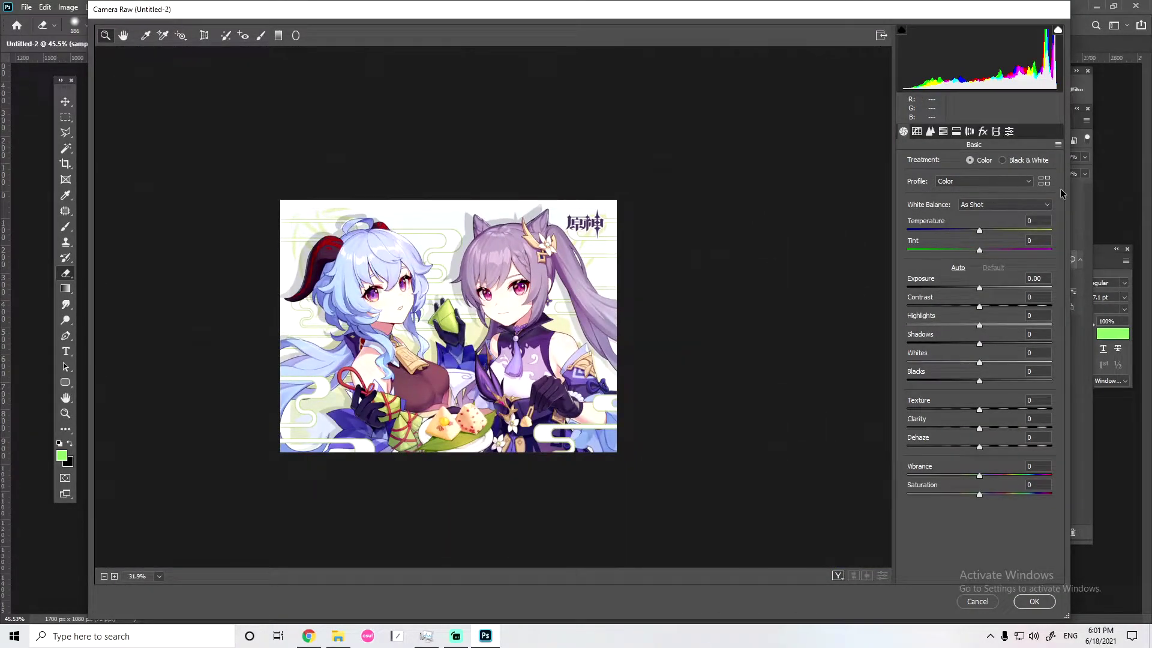
{"action": "left_click_drag", "start_coordinate": [978, 347], "coordinate": [1000, 325]}
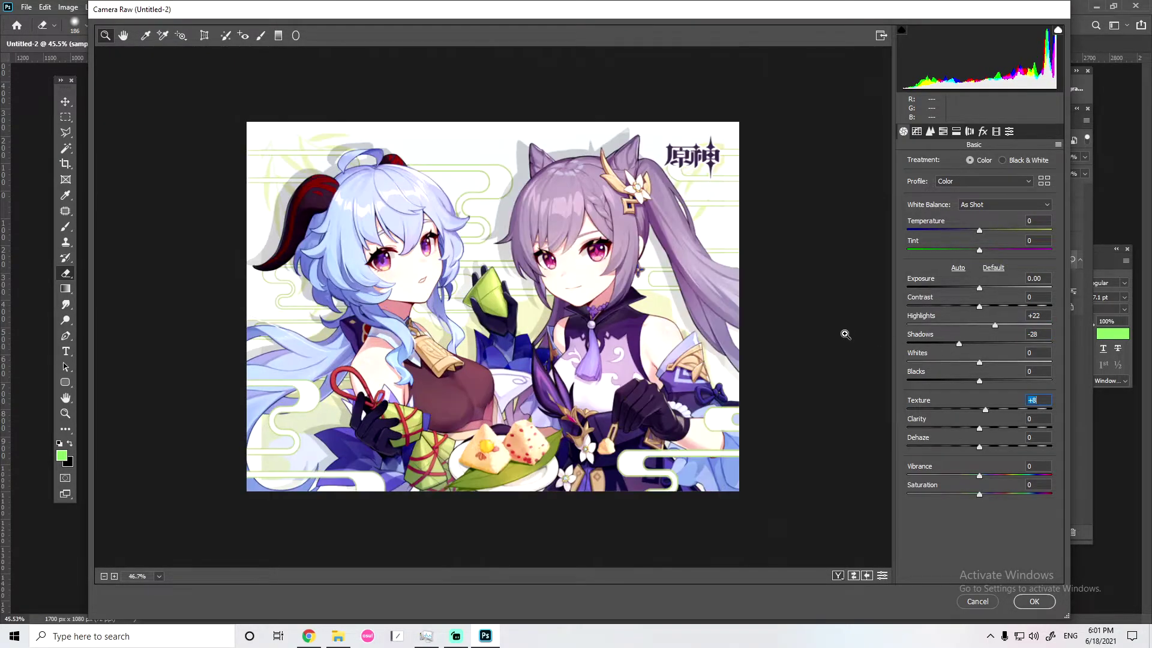
{"action": "left_click_drag", "start_coordinate": [995, 328], "coordinate": [991, 328]}
{"action": "left_click_drag", "start_coordinate": [992, 329], "coordinate": [800, 340]}
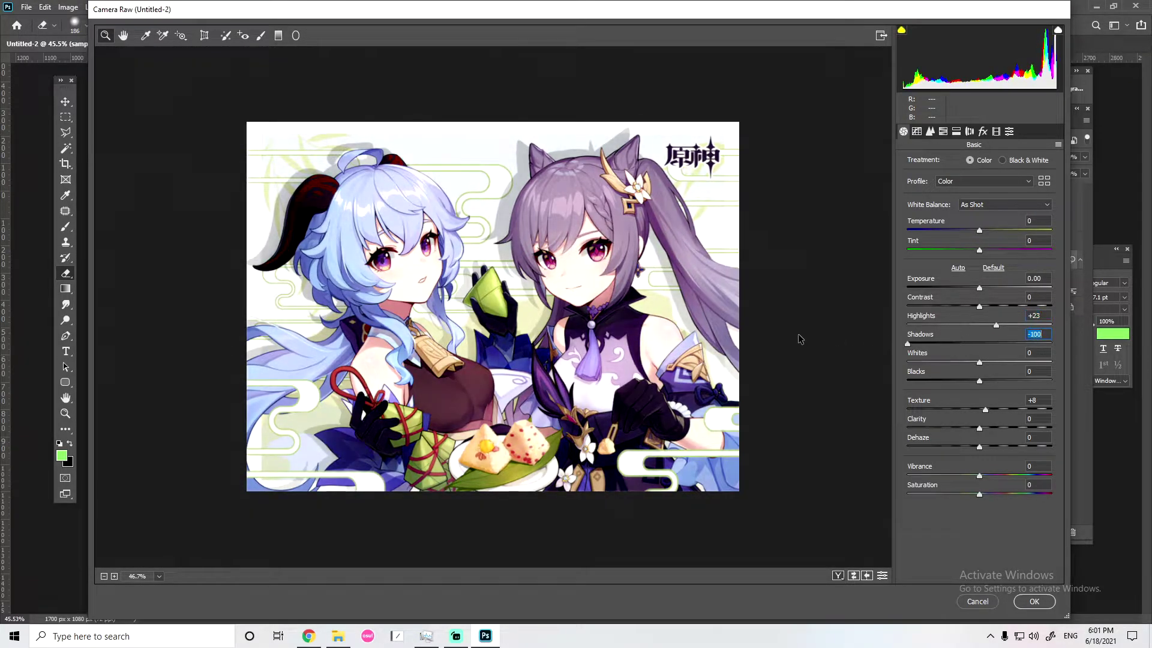
{"action": "left_click_drag", "start_coordinate": [908, 345], "coordinate": [999, 325]}
Apply Camera Raw, add a new layer, and try a 670 px light-blue brush wash
{"action": "left_click", "coordinate": [1012, 241]}
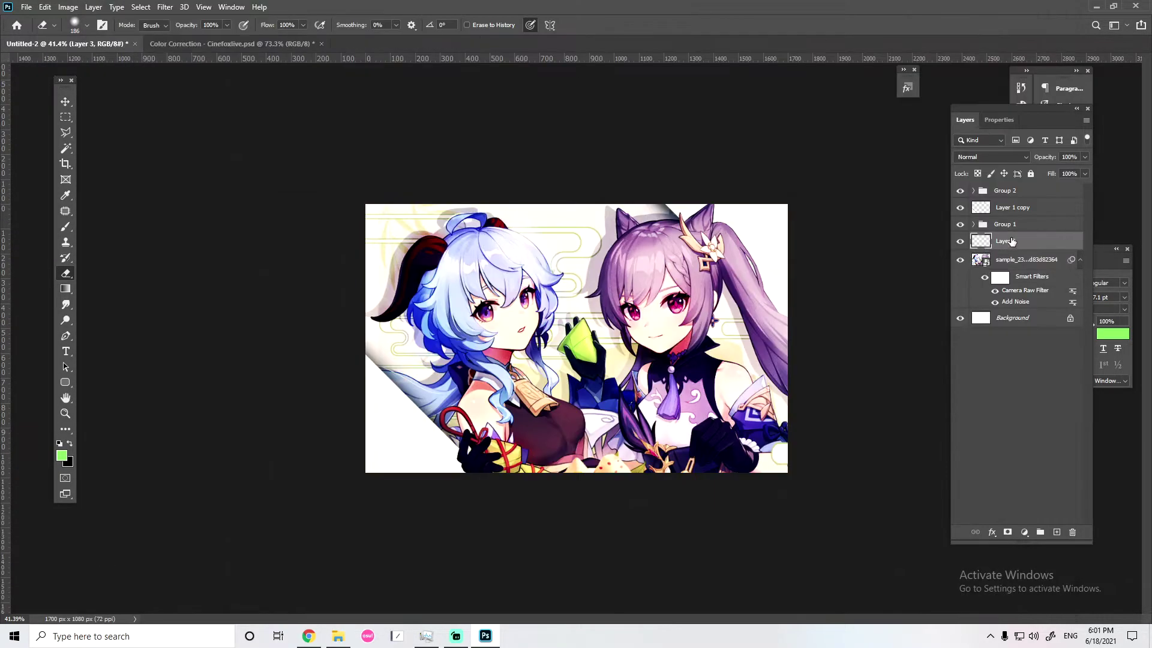
{"action": "left_click", "coordinate": [995, 192]}
{"action": "left_click", "coordinate": [1002, 211]}
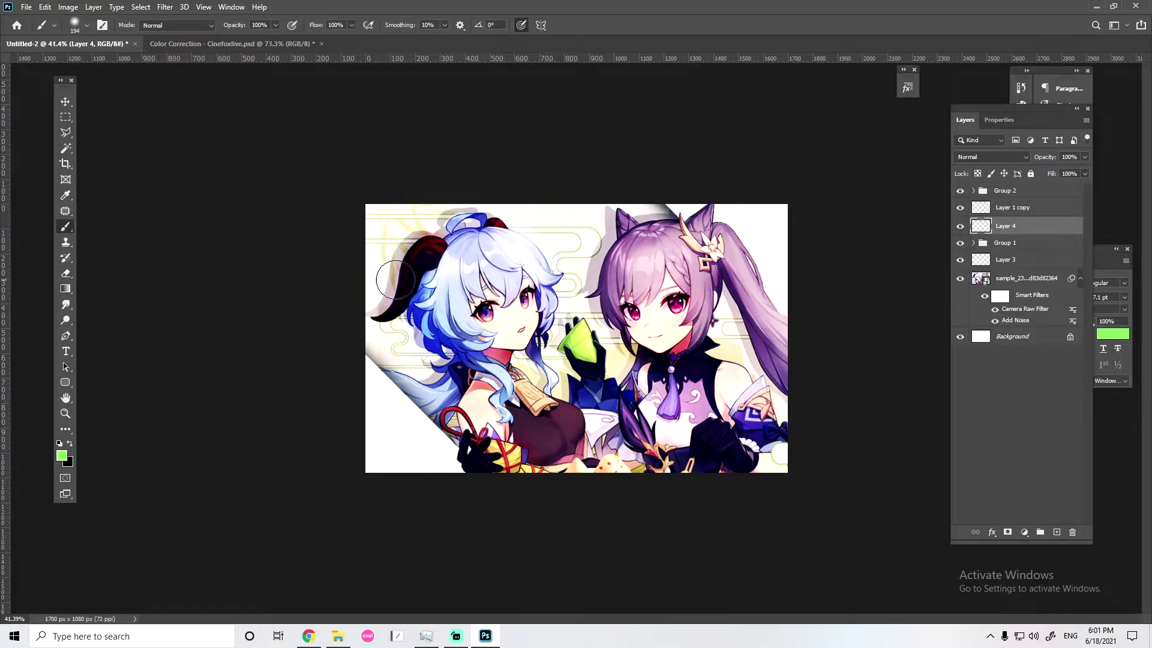
{"action": "mouse_move", "coordinate": [483, 286]}
{"action": "left_mouse_down"}
{"action": "mouse_move", "coordinate": [515, 246]}
{"action": "mouse_move", "coordinate": [513, 216]}
{"action": "mouse_move", "coordinate": [529, 232]}
{"action": "left_mouse_up"}
{"action": "mouse_move", "coordinate": [441, 300]}
{"action": "left_mouse_down"}
{"action": "mouse_move", "coordinate": [441, 317]}
{"action": "mouse_move", "coordinate": [430, 295]}
{"action": "left_mouse_up"}
{"action": "left_click_drag", "start_coordinate": [354, 300], "coordinate": [462, 498]}
{"action": "key", "text": "ctrl+z"}
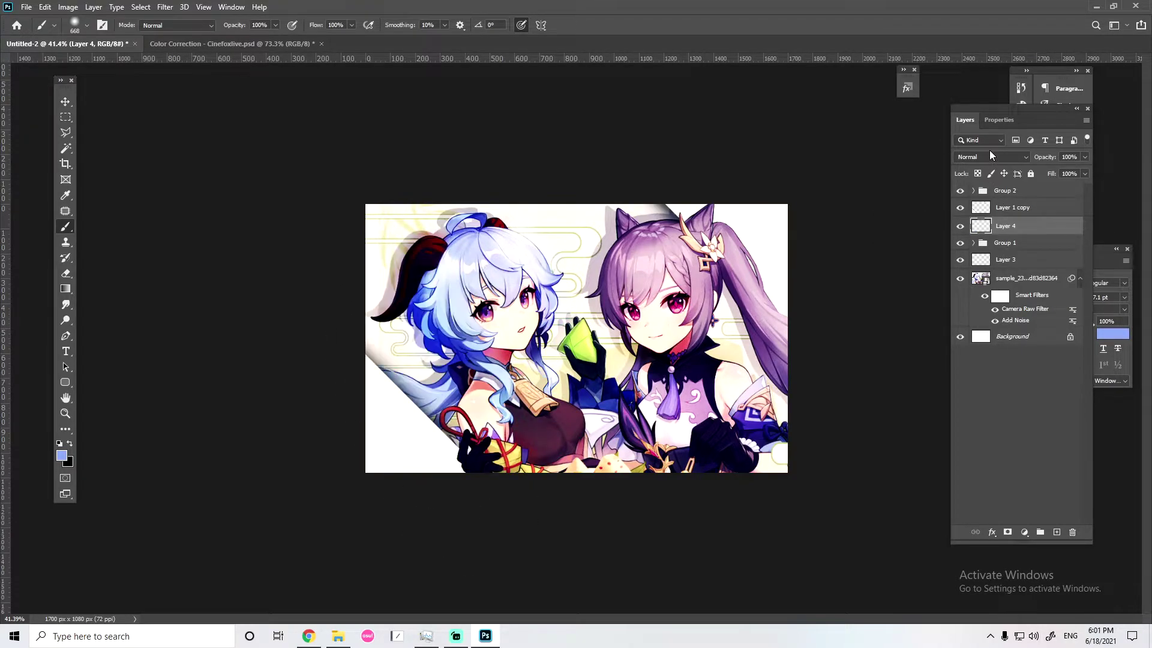
Set Layer 4 to Overlay and paint dark navy shading along the bottom and lower-left
{"action": "left_click", "coordinate": [990, 157]}
{"action": "left_click", "coordinate": [968, 301]}
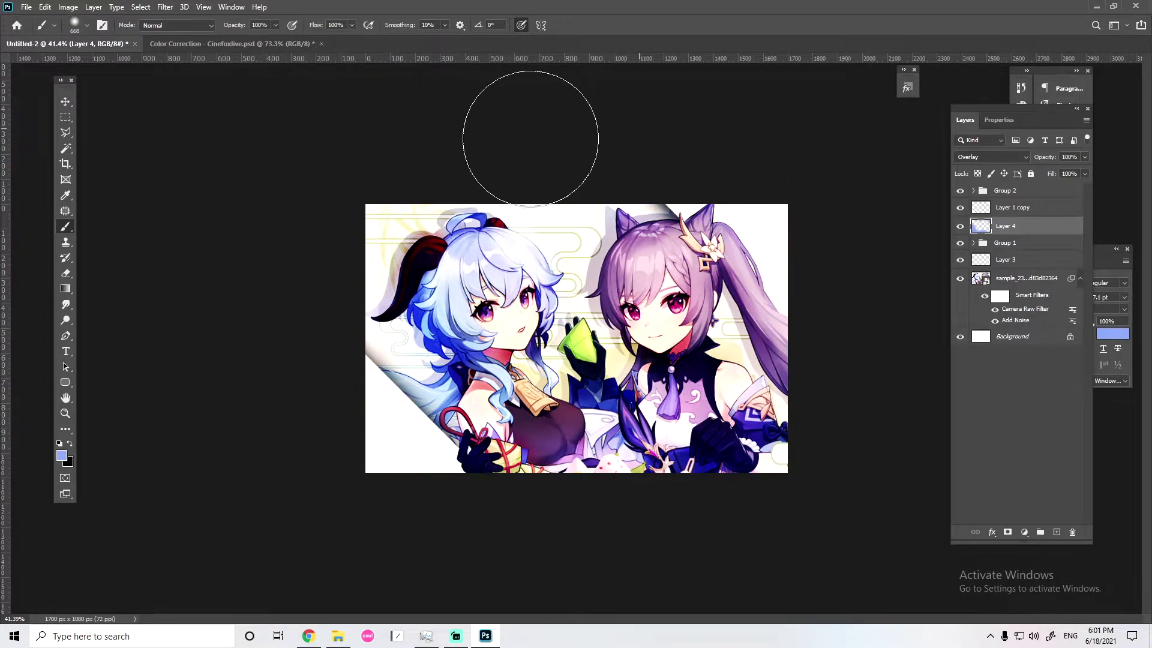
{"action": "left_click", "coordinate": [636, 214], "text": "alt"}
{"action": "left_click_drag", "start_coordinate": [606, 453], "coordinate": [798, 449]}
{"action": "key", "text": "ctrl+z"}
{"action": "left_click_drag", "start_coordinate": [576, 498], "coordinate": [911, 448]}
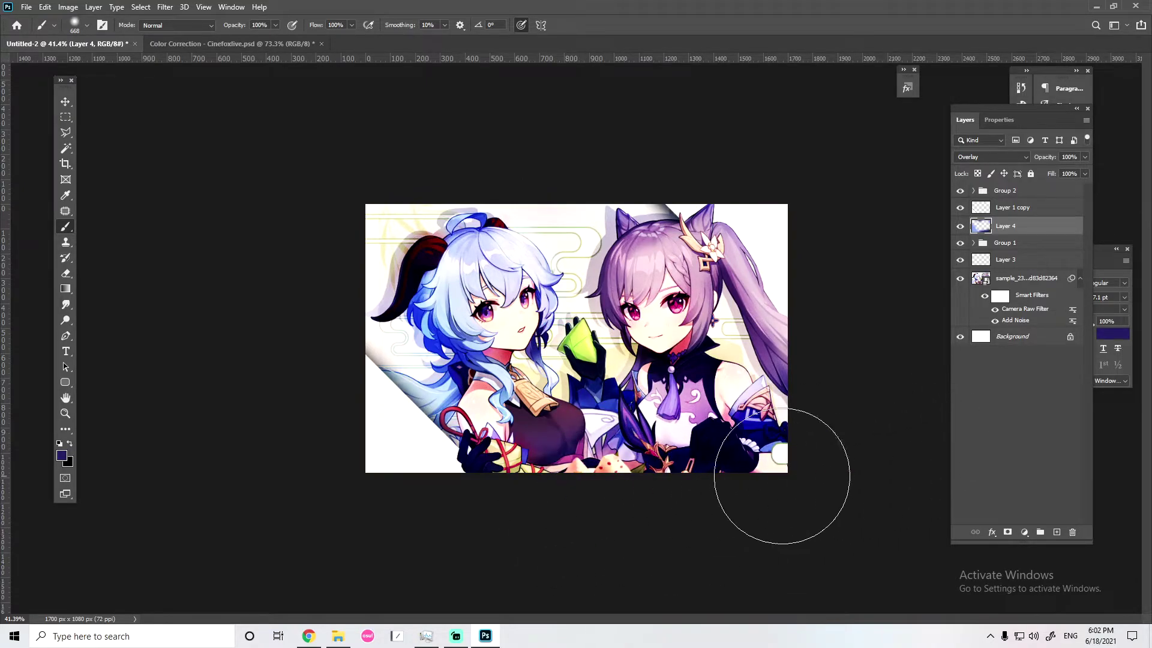
{"action": "key", "text": "ctrl+z"}
{"action": "mouse_move", "coordinate": [714, 511]}
{"action": "left_mouse_down"}
{"action": "mouse_move", "coordinate": [519, 538]}
{"action": "mouse_move", "coordinate": [268, 406]}
{"action": "left_mouse_up"}
{"action": "left_click_drag", "start_coordinate": [562, 522], "coordinate": [167, 227]}
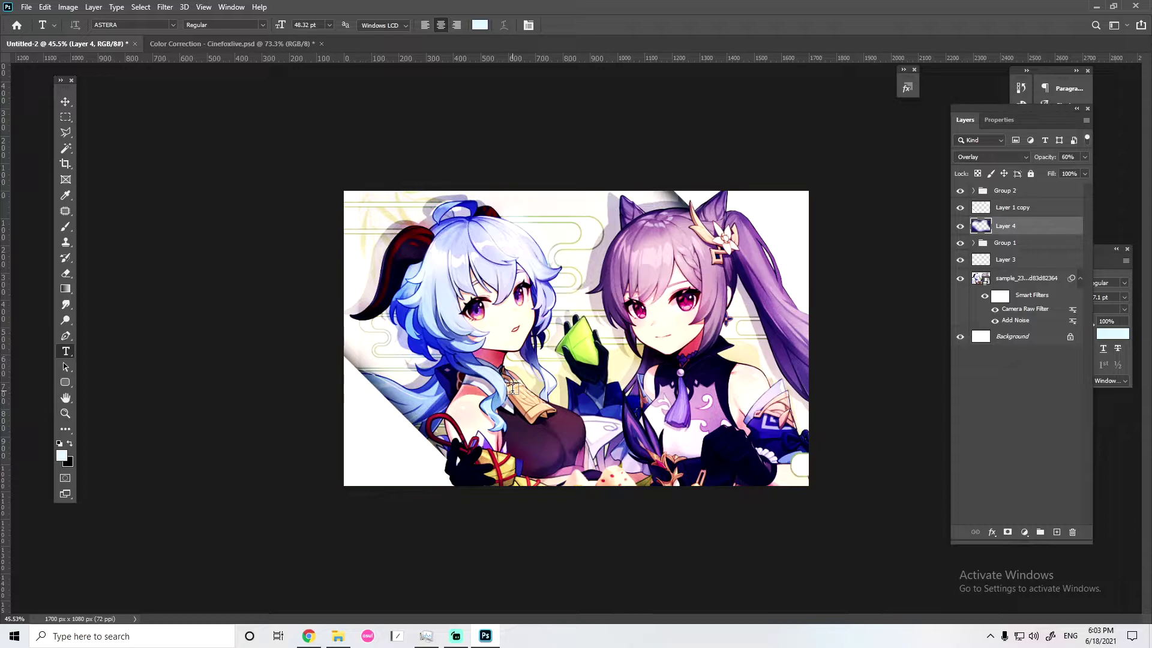
Replace the placeholder text with 'Genshin' and give it a new colour
{"action": "left_click_drag", "start_coordinate": [442, 380], "coordinate": [283, 370]}
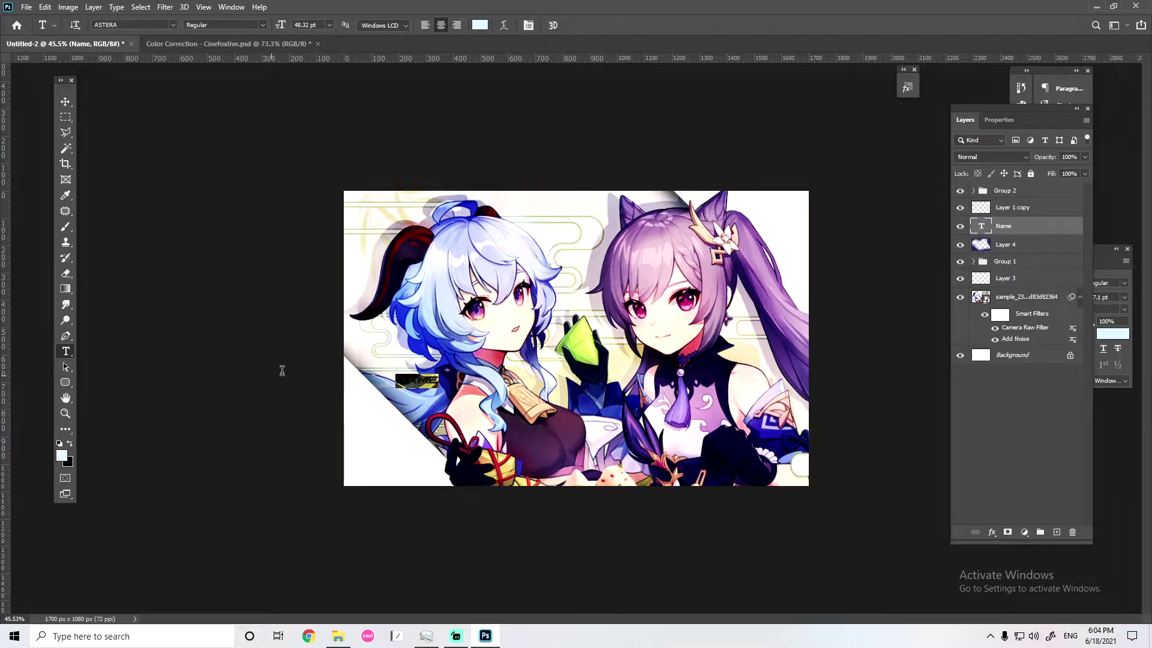
{"action": "left_click_drag", "start_coordinate": [402, 403], "coordinate": [532, 414]}
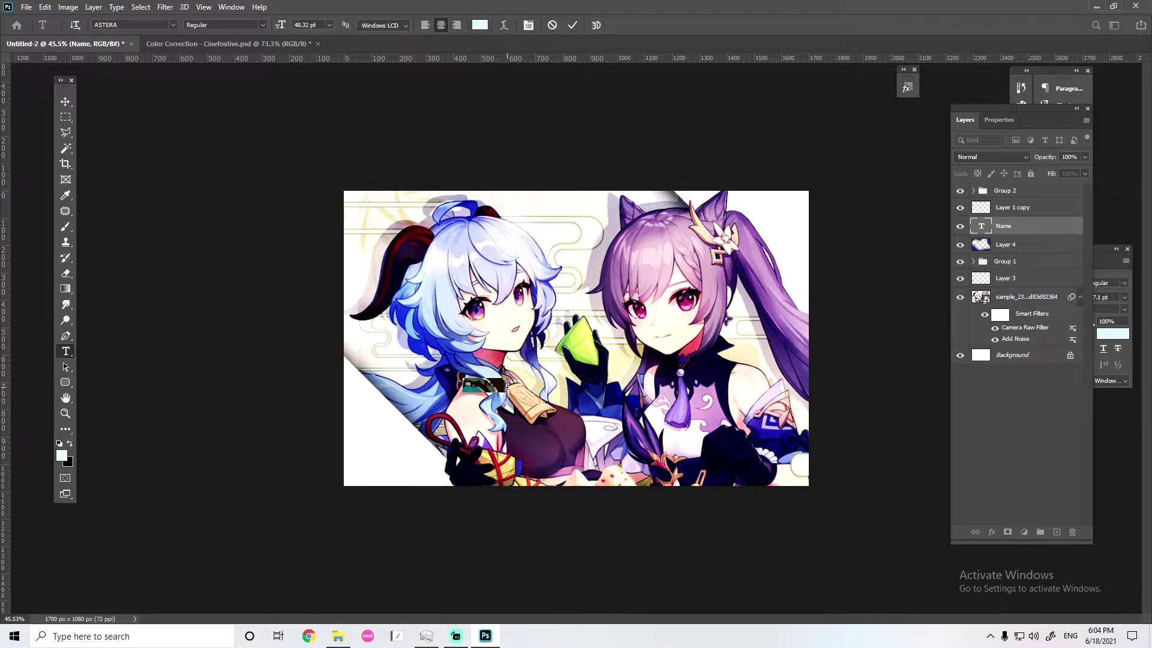
{"action": "key", "text": "BackSpace"}
{"action": "type", "text": "Genshin"}
{"action": "key", "text": "ctrl+a"}
{"action": "left_click", "coordinate": [61, 455]}
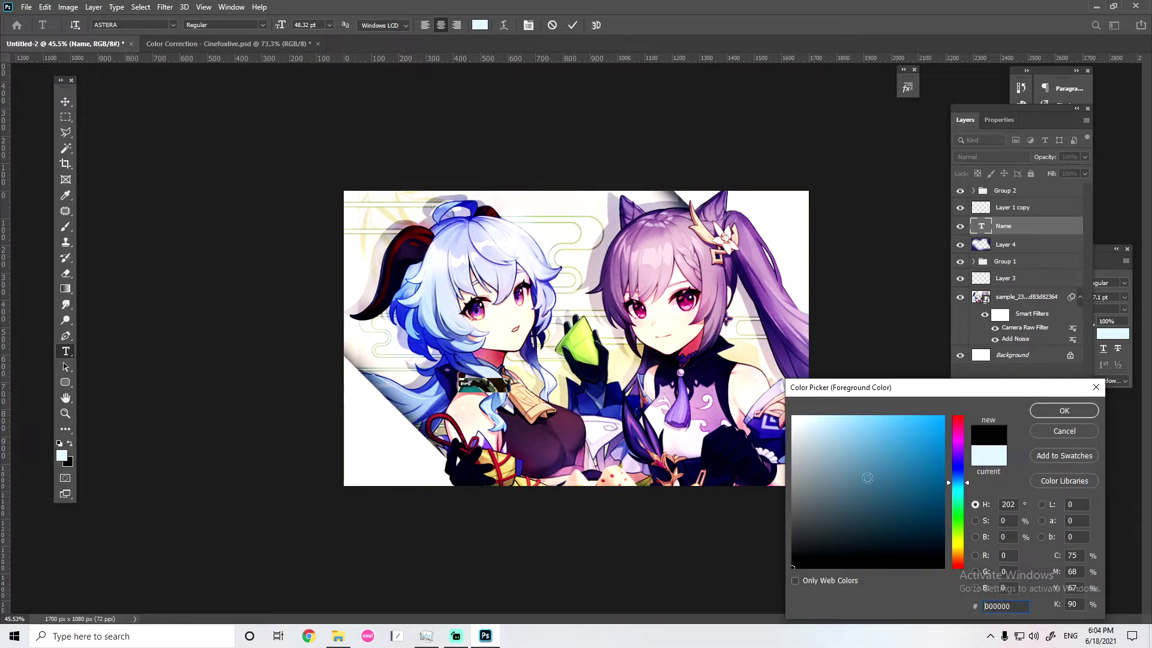
{"action": "left_click", "coordinate": [1064, 410]}
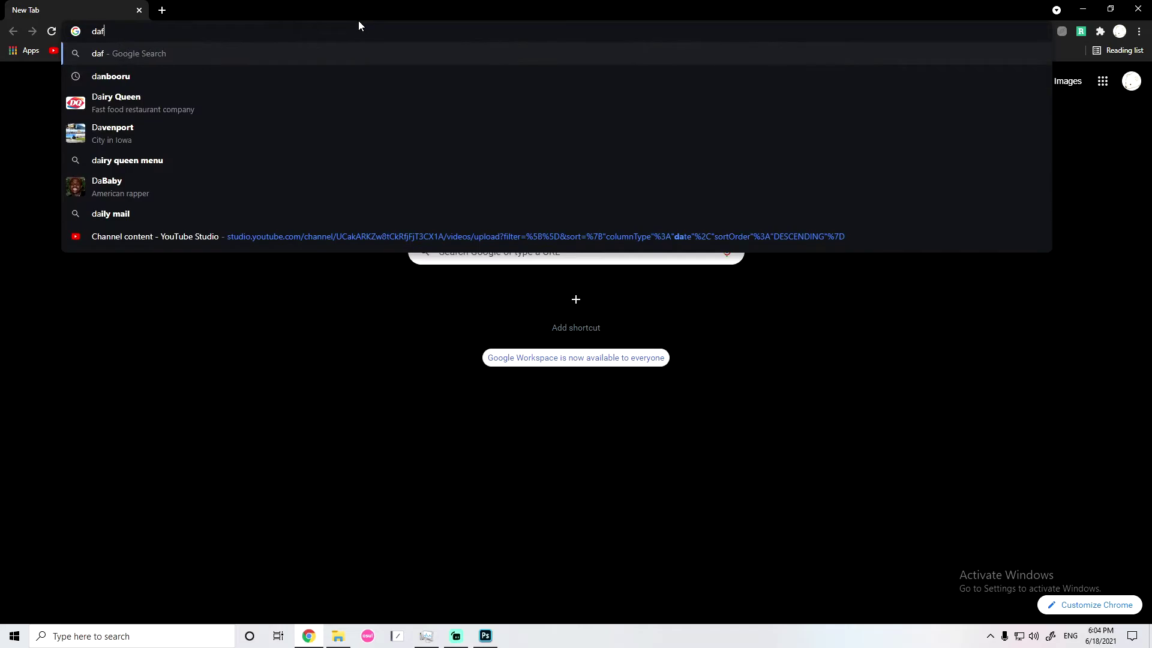
Search for dafont and browse the New fonts list on dafont.com
{"action": "type", "text": "ont"}
{"action": "key", "text": "Return"}
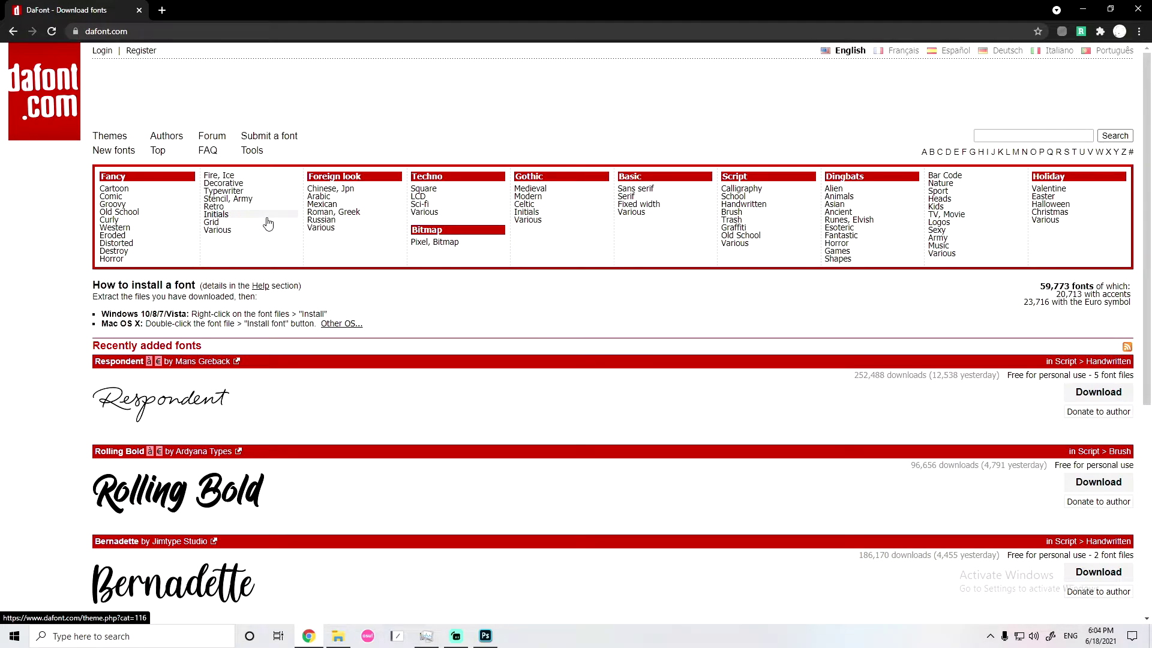
{"action": "scroll", "coordinate": [268, 223], "scroll_direction": "down", "scroll_amount": 3}
{"action": "scroll", "coordinate": [168, 270], "scroll_direction": "up", "scroll_amount": 2}
{"action": "scroll", "coordinate": [168, 270], "scroll_direction": "up", "scroll_amount": 1}
{"action": "left_click", "coordinate": [140, 152]}
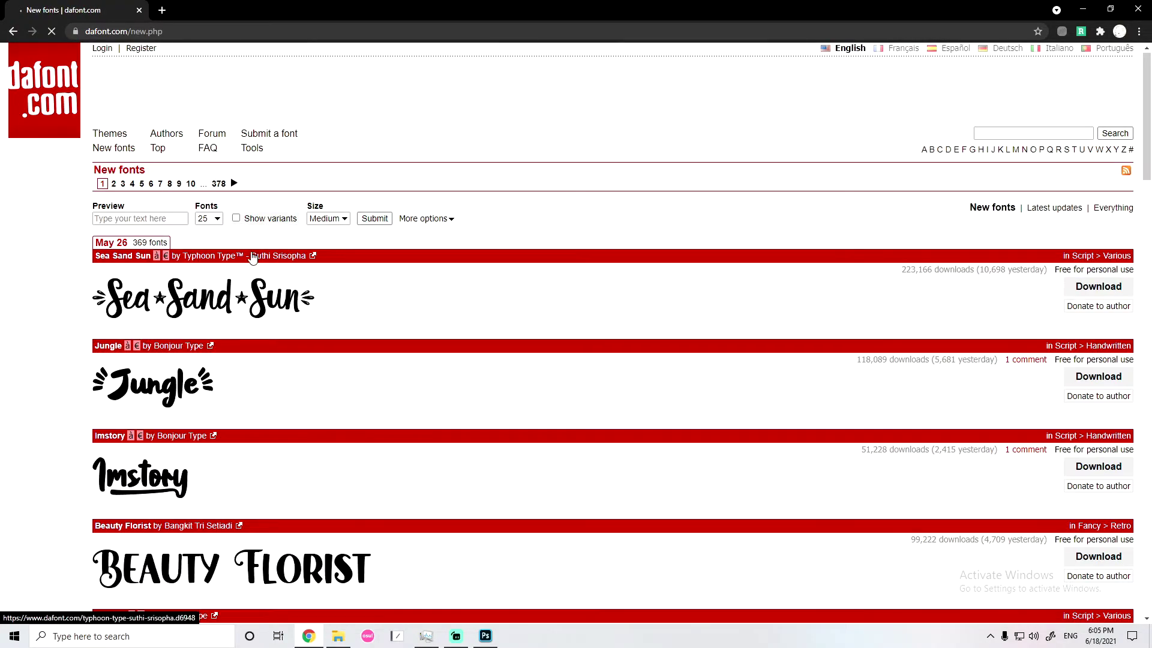
{"action": "scroll", "coordinate": [253, 258], "scroll_direction": "down", "scroll_amount": 4}
{"action": "scroll", "coordinate": [258, 240], "scroll_direction": "down", "scroll_amount": 9}
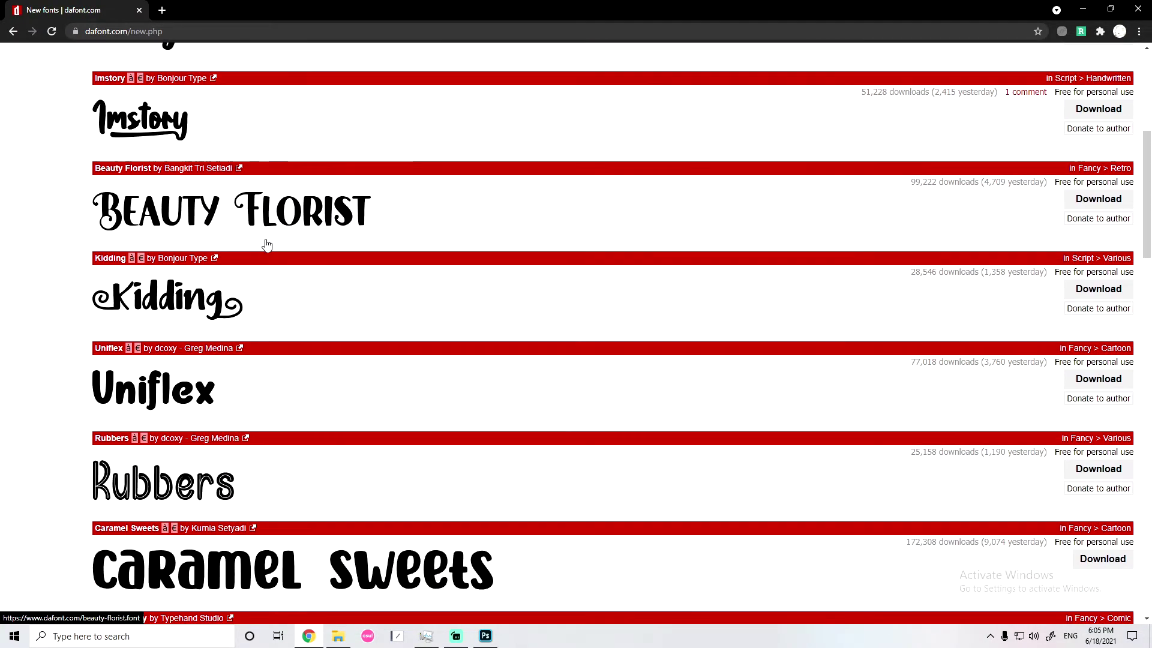
{"action": "scroll", "coordinate": [356, 278], "scroll_direction": "down", "scroll_amount": 4}
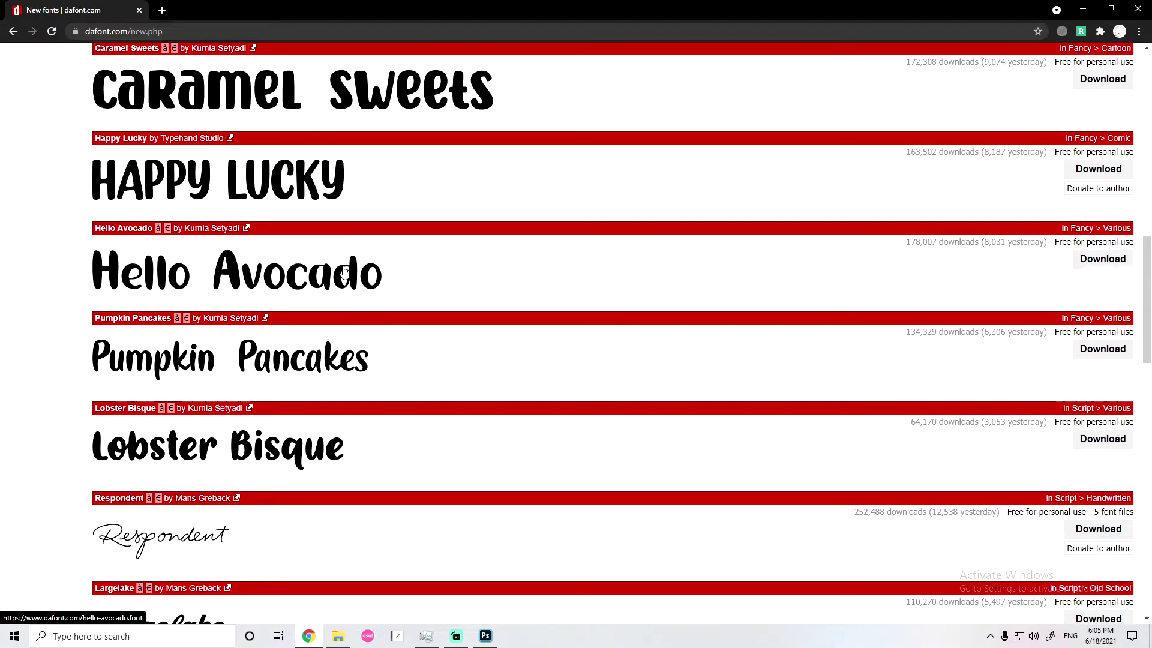
{"action": "scroll", "coordinate": [268, 250], "scroll_direction": "down", "scroll_amount": 4}
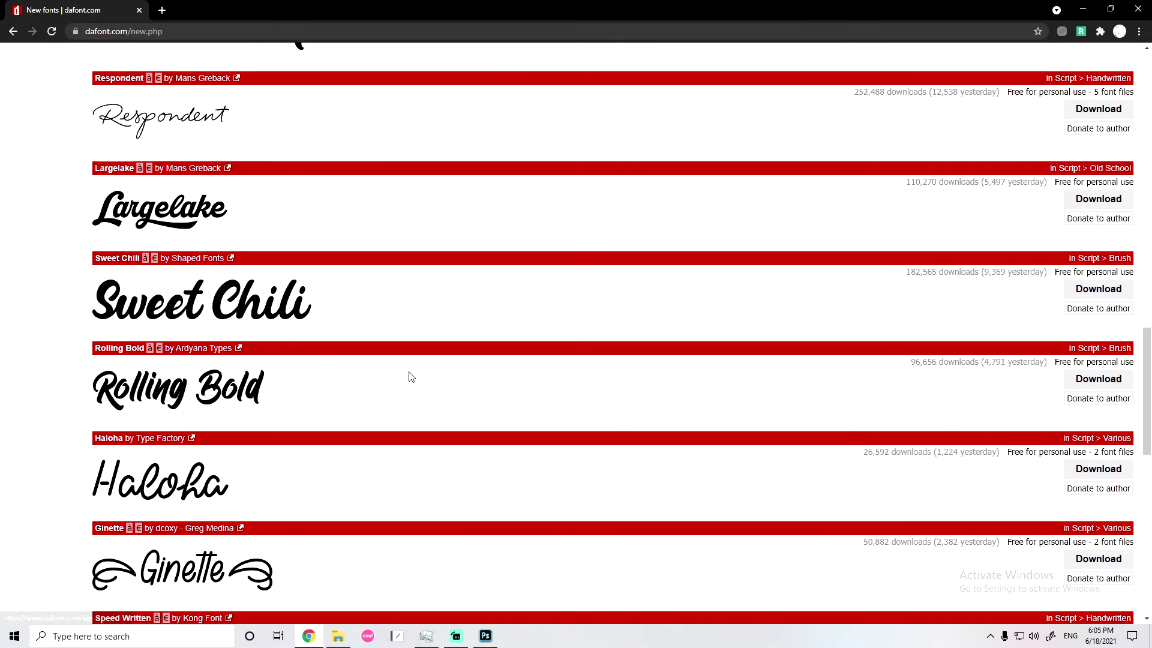
{"action": "right_click", "coordinate": [1024, 230]}
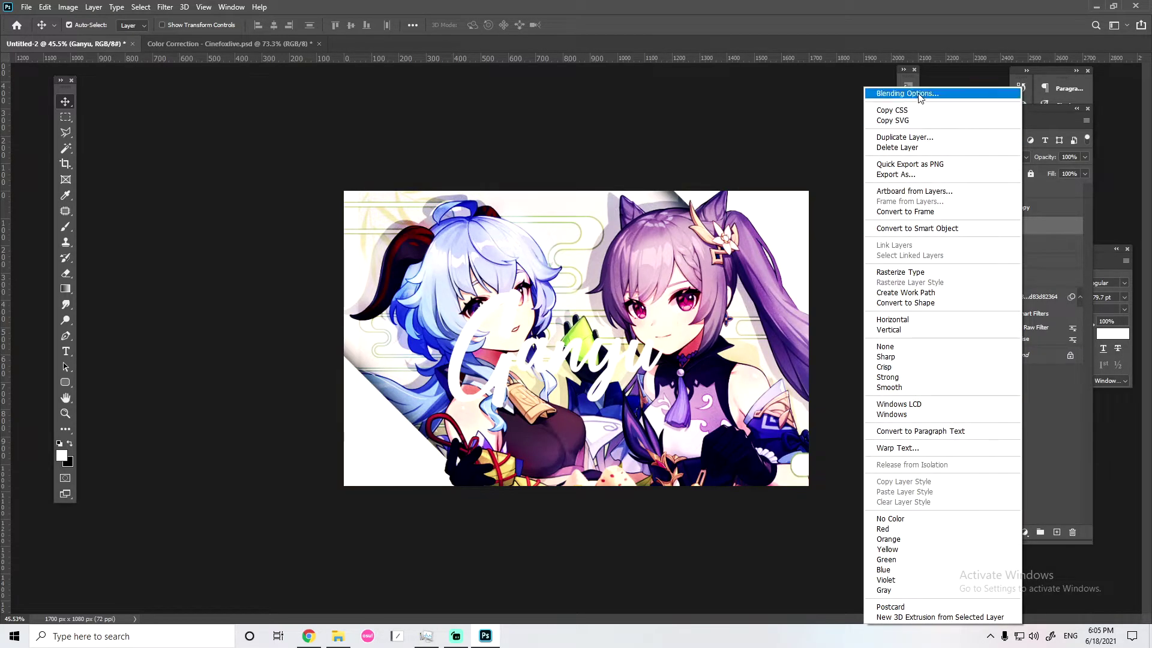
Add a drop shadow of size 46 to the Ganyu title
{"action": "left_click", "coordinate": [920, 98]}
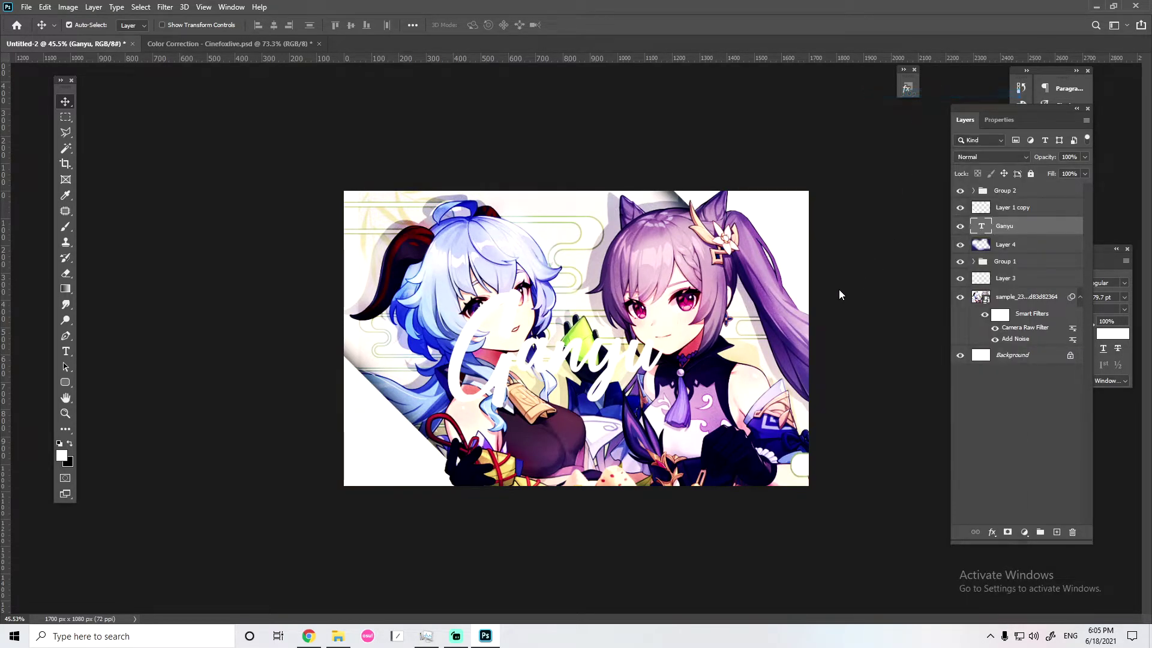
{"action": "left_click_drag", "start_coordinate": [514, 144], "coordinate": [1112, 146]}
{"action": "left_click", "coordinate": [783, 373]}
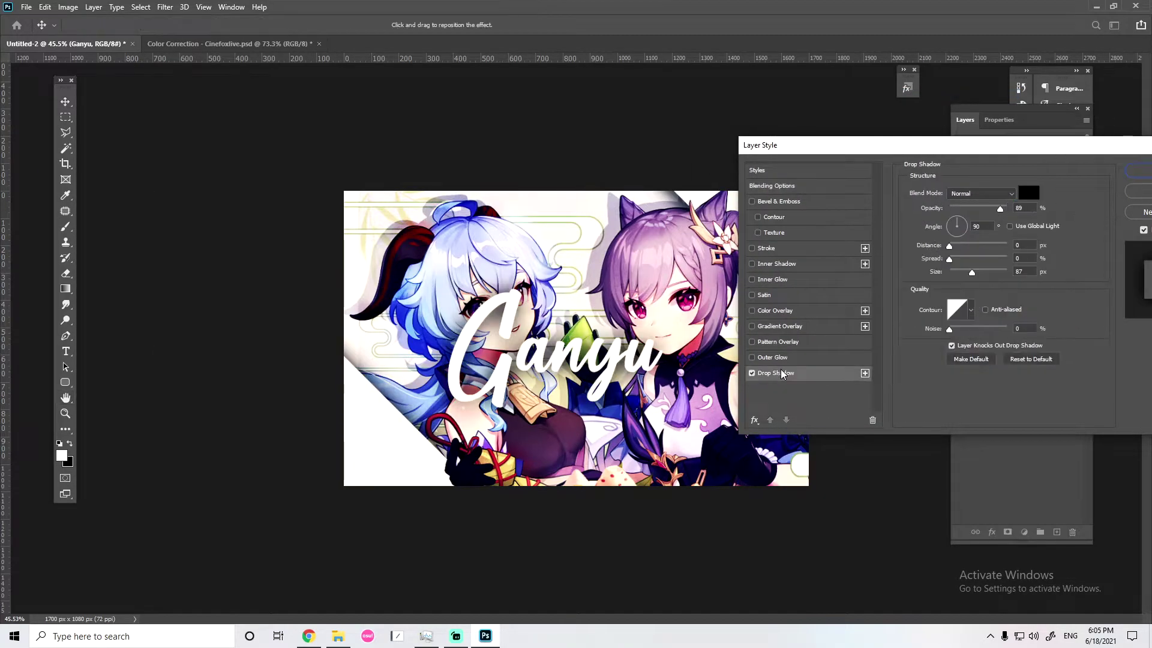
{"action": "mouse_move", "coordinate": [960, 276]}
{"action": "left_mouse_down"}
{"action": "mouse_move", "coordinate": [956, 246]}
{"action": "mouse_move", "coordinate": [958, 275]}
{"action": "left_mouse_up"}
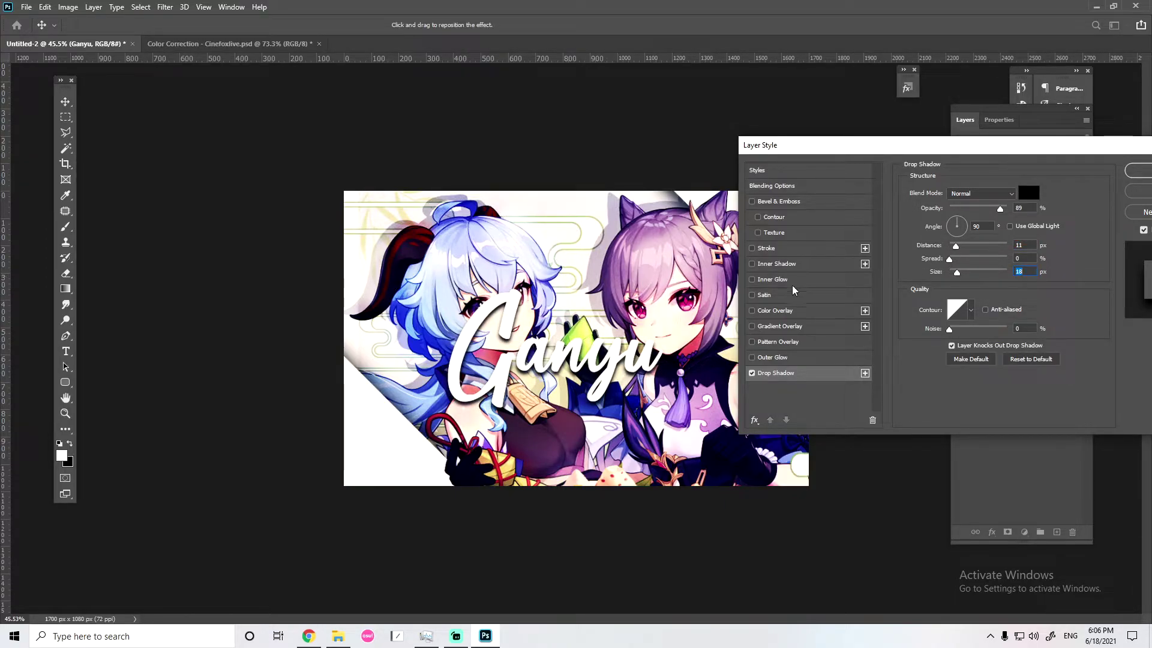
Add a gradient overlay and try Pinks presets such as Pink_13, Pink_14 and Pink_17
{"action": "left_click", "coordinate": [765, 328]}
{"action": "left_click", "coordinate": [974, 219]}
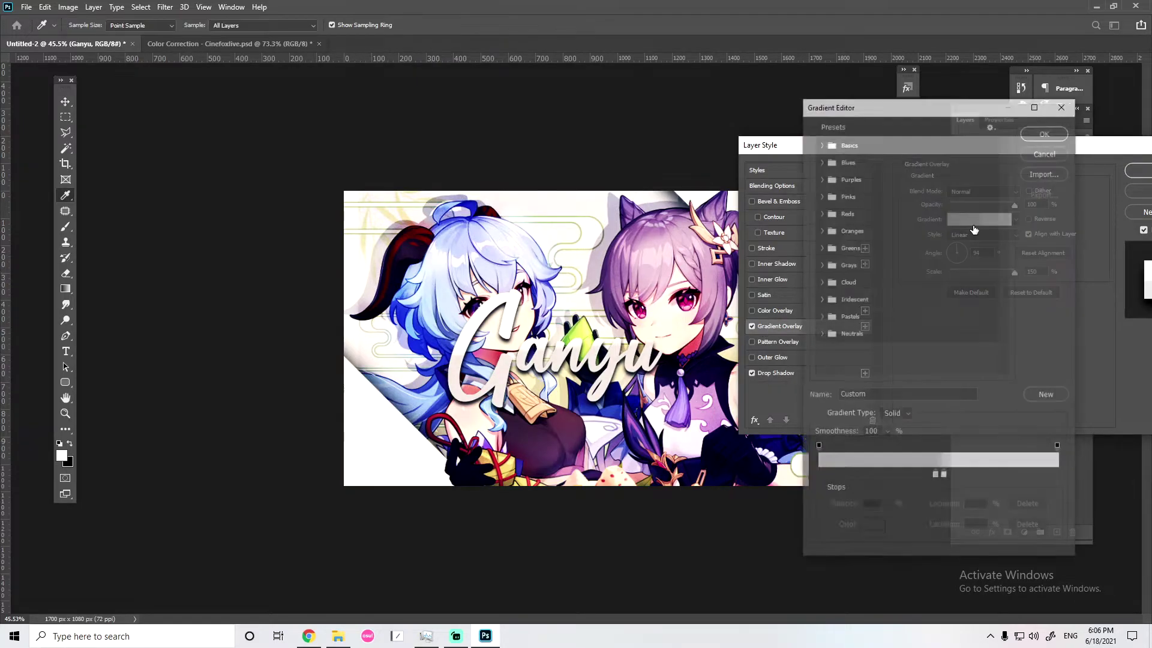
{"action": "left_click", "coordinate": [820, 230]}
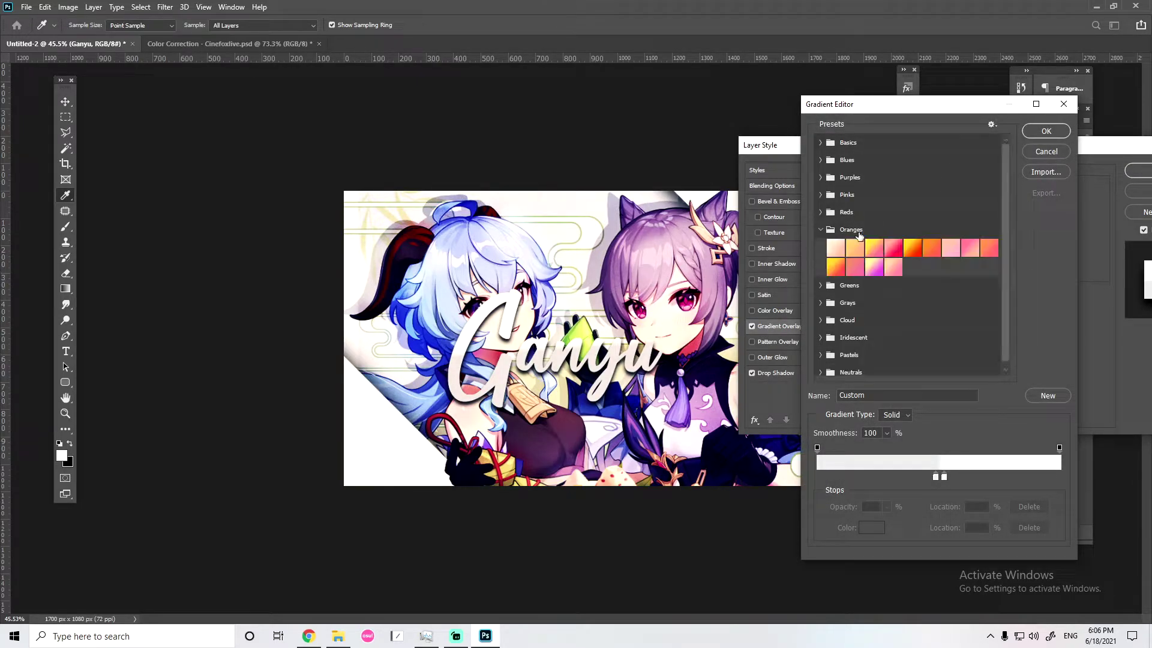
{"action": "left_click", "coordinate": [821, 230]}
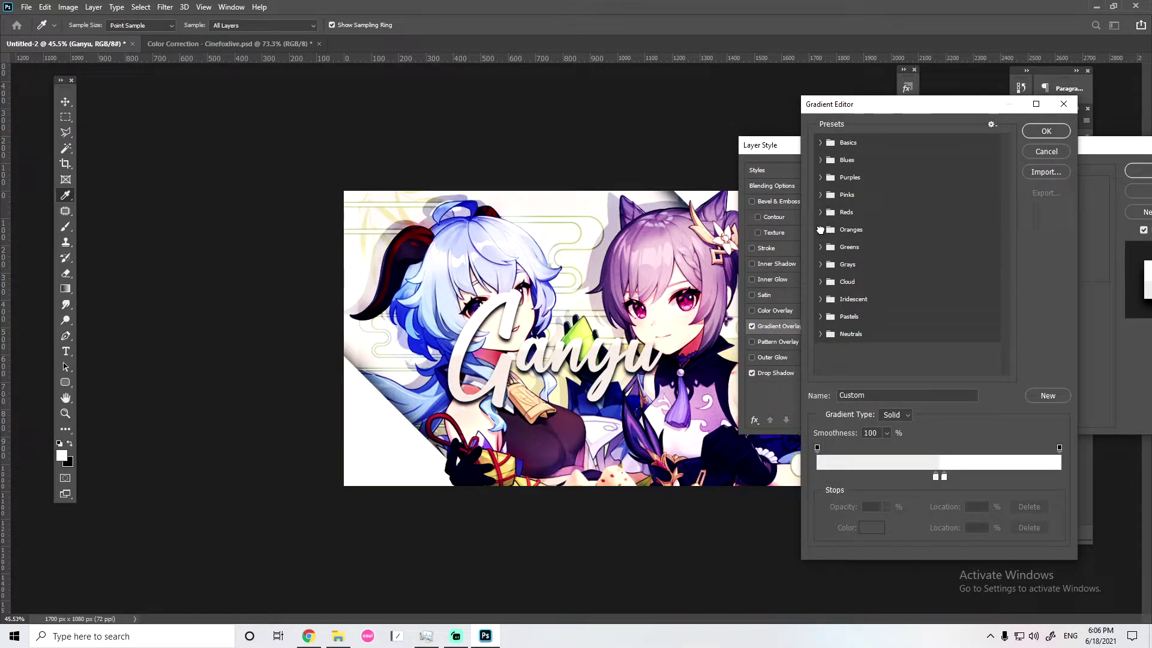
{"action": "left_click", "coordinate": [820, 195]}
{"action": "left_click", "coordinate": [894, 232]}
{"action": "left_click", "coordinate": [848, 240]}
{"action": "left_click", "coordinate": [915, 227]}
{"action": "left_click", "coordinate": [966, 231]}
{"action": "left_click", "coordinate": [821, 195]}
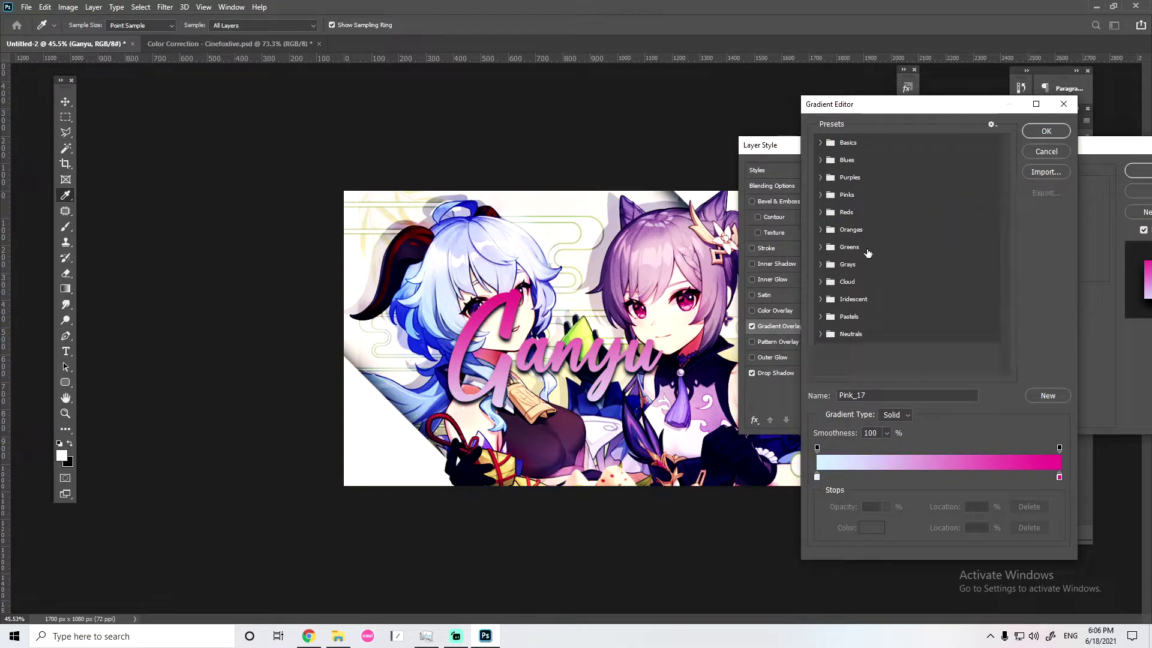
{"action": "left_click", "coordinate": [821, 283]}
{"action": "left_click", "coordinate": [821, 247]}
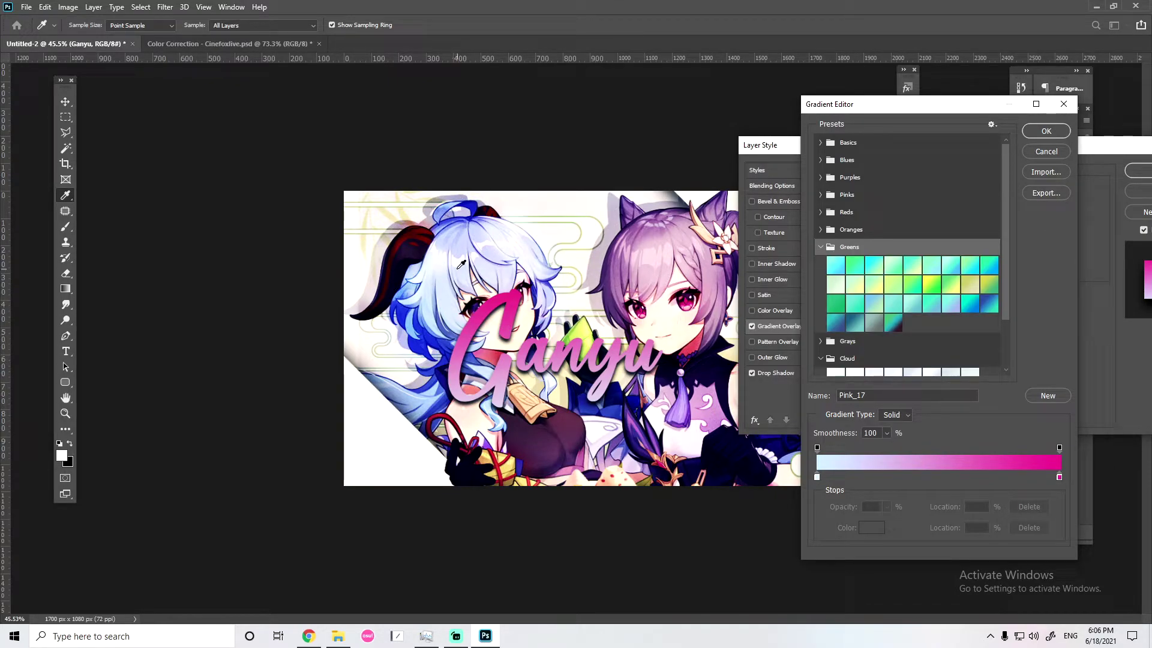
{"action": "left_click", "coordinate": [820, 194]}
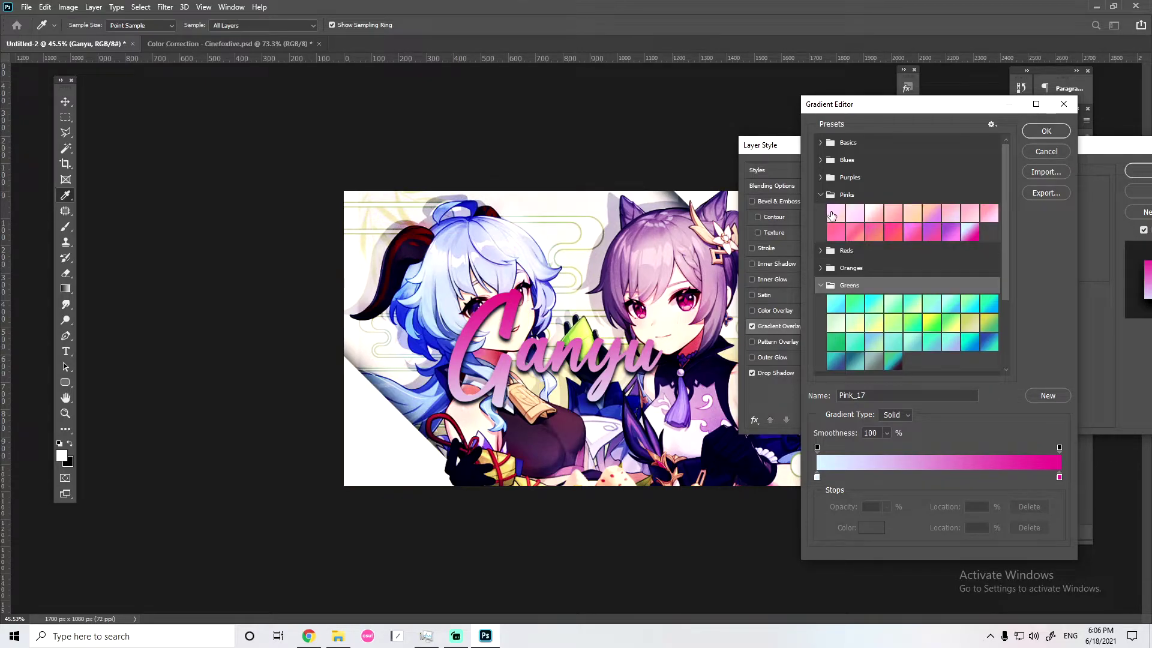
{"action": "key", "text": "Return"}
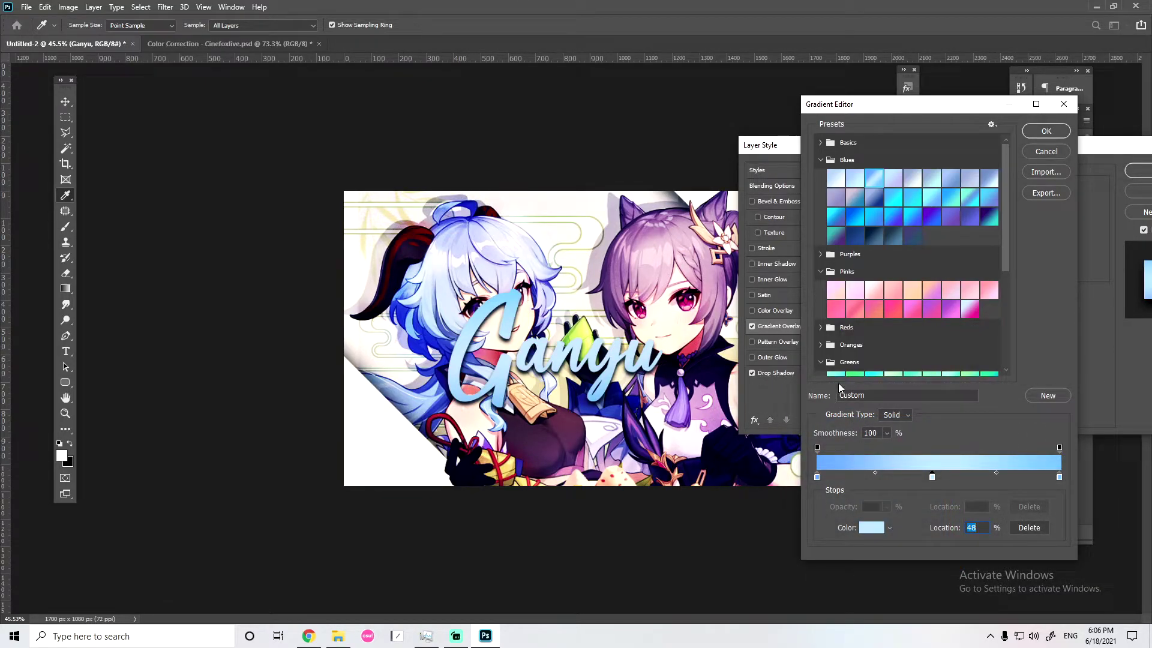
Set the gradient stops to light blue e7f3ff, medium blue 499fe9 and deeper blue 4084e4
{"action": "double_click", "coordinate": [933, 478]}
{"action": "left_click", "coordinate": [806, 415]}
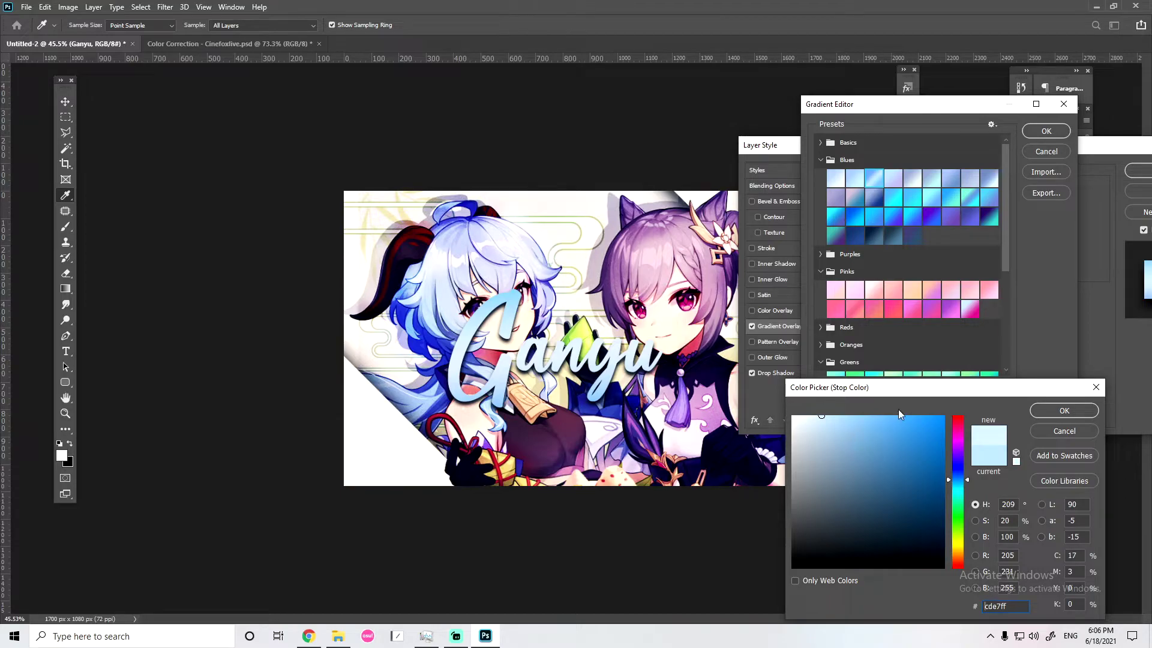
{"action": "key", "text": "Return"}
{"action": "double_click", "coordinate": [1060, 477]}
{"action": "left_click", "coordinate": [897, 432]}
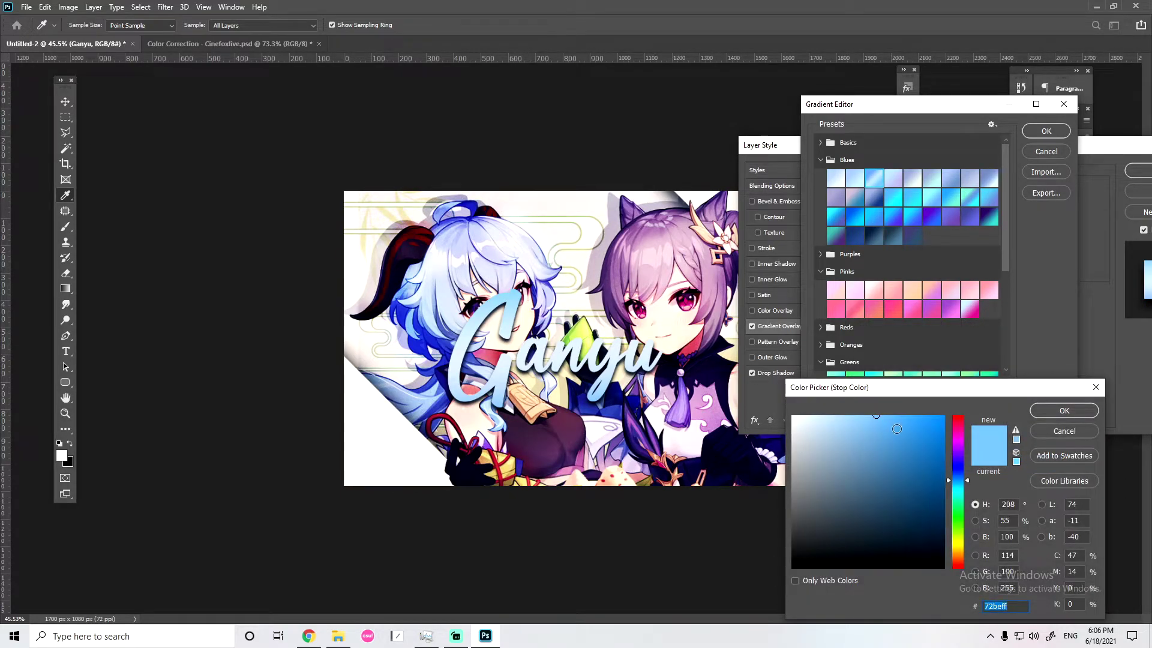
{"action": "left_click", "coordinate": [1041, 414]}
{"action": "double_click", "coordinate": [820, 478]}
{"action": "left_click", "coordinate": [904, 432]}
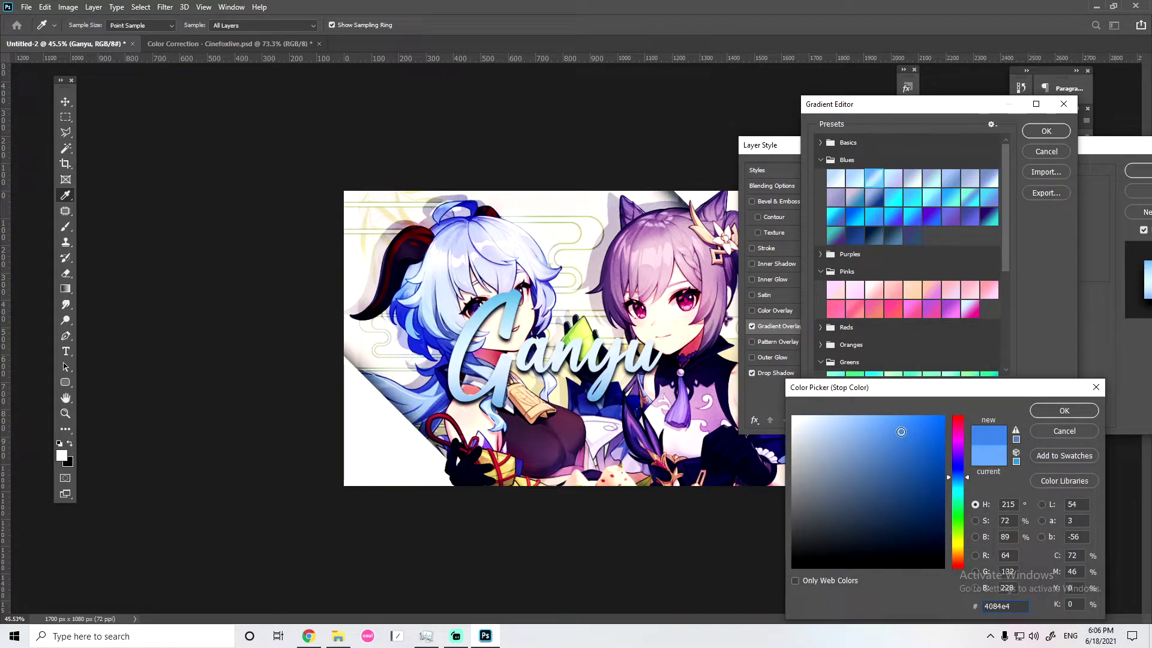
{"action": "left_click", "coordinate": [1042, 414]}
{"action": "left_click", "coordinate": [1042, 133]}
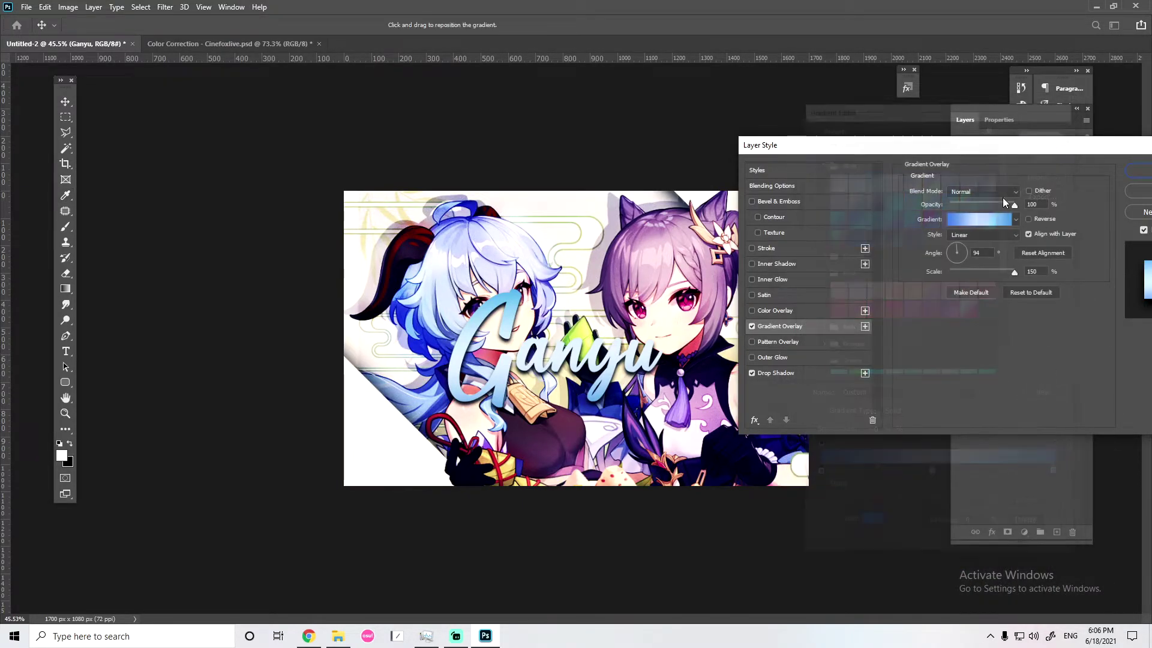
Lower the gradient scale and try other styles, keeping it Linear
{"action": "mouse_move", "coordinate": [1014, 274]}
{"action": "left_mouse_down"}
{"action": "mouse_move", "coordinate": [978, 274]}
{"action": "mouse_move", "coordinate": [998, 275]}
{"action": "left_mouse_up"}
{"action": "left_click", "coordinate": [969, 235]}
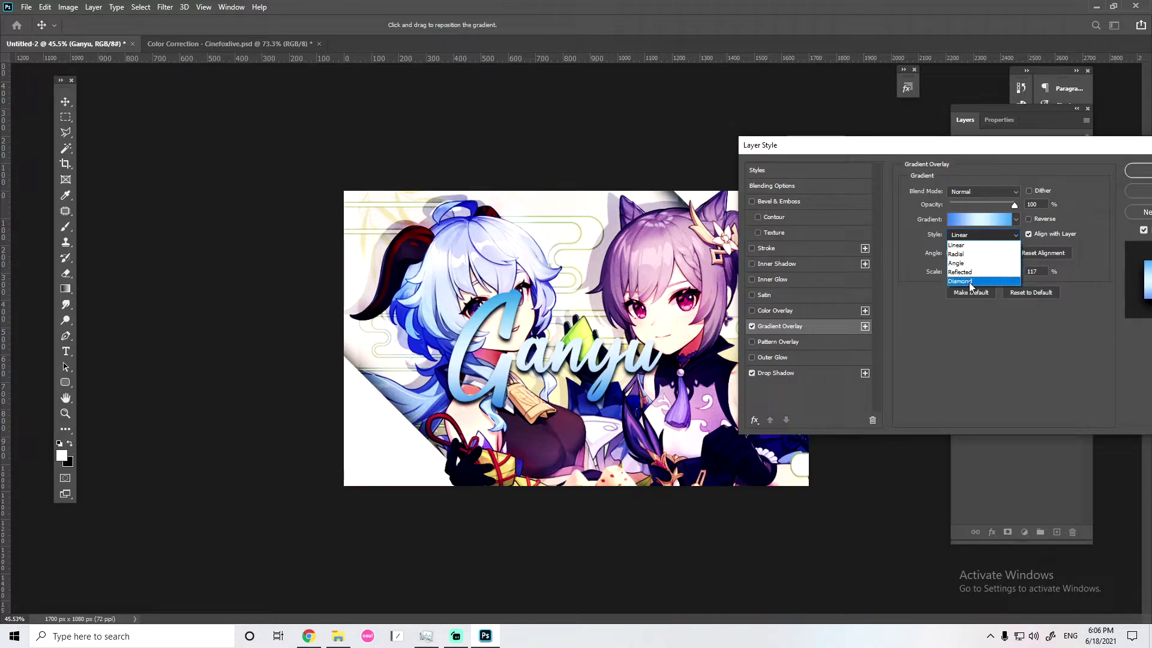
{"action": "left_click", "coordinate": [974, 280]}
{"action": "left_click", "coordinate": [974, 237]}
{"action": "left_click", "coordinate": [970, 254]}
{"action": "left_click", "coordinate": [974, 235]}
{"action": "left_click", "coordinate": [969, 244]}
Try a white 3 px stroke on the title, then remove the stroke
{"action": "left_click", "coordinate": [774, 248]}
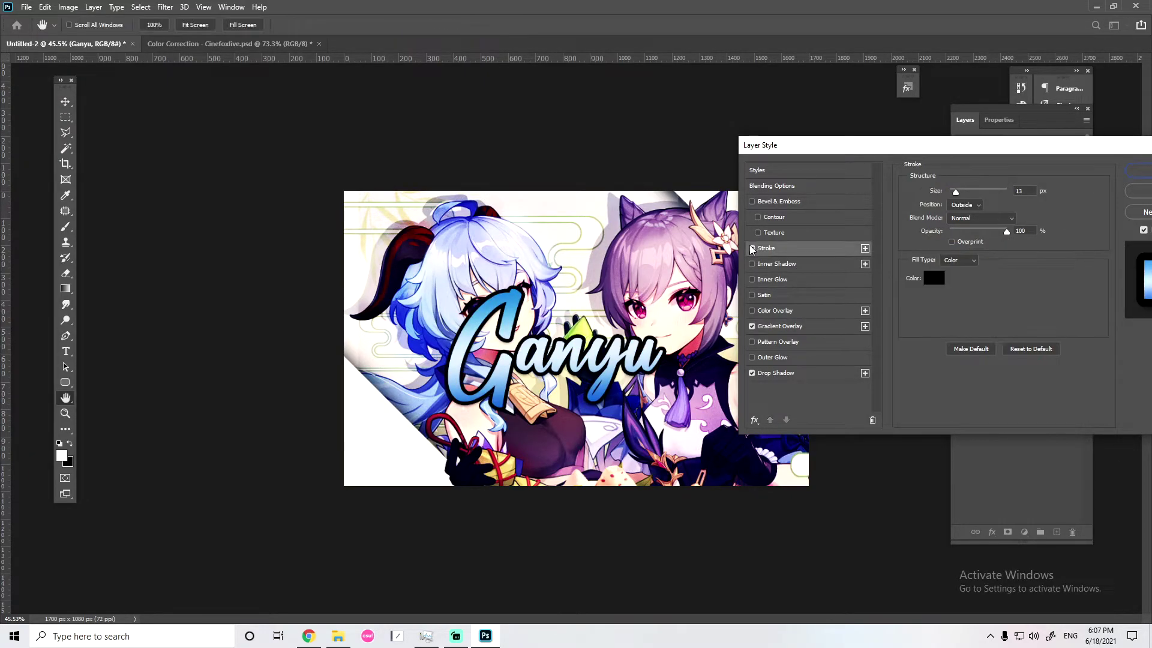
{"action": "left_click", "coordinate": [940, 286]}
{"action": "left_click", "coordinate": [620, 344]}
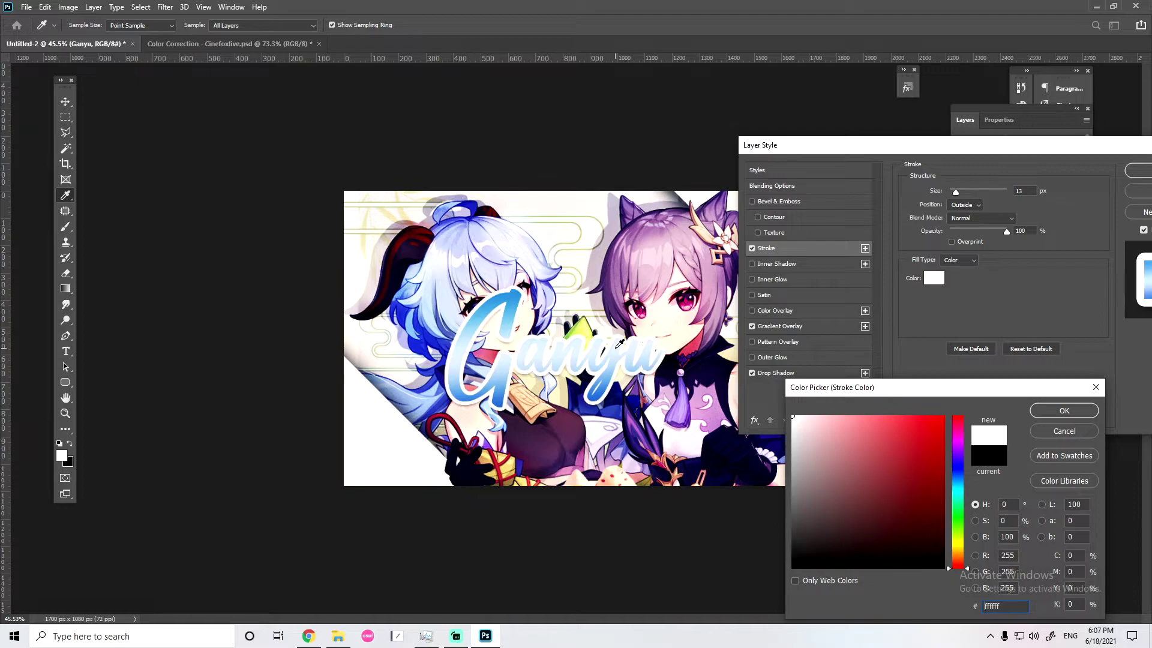
{"action": "key", "text": "Return"}
{"action": "left_click_drag", "start_coordinate": [956, 192], "coordinate": [951, 192]}
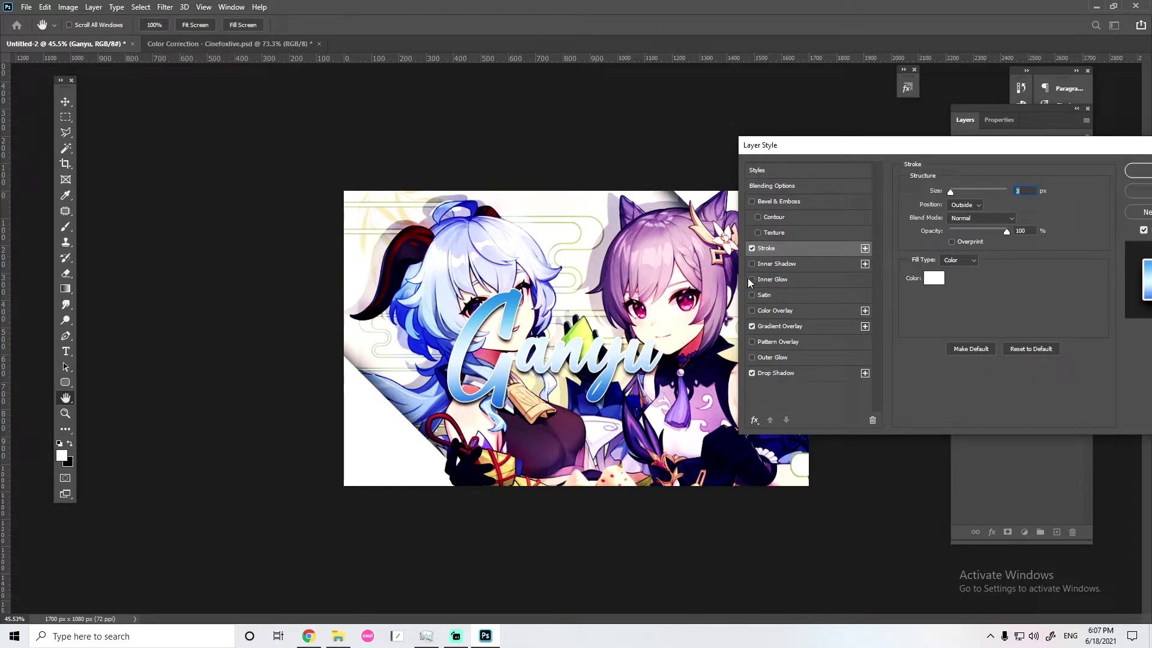
{"action": "left_click", "coordinate": [752, 249]}
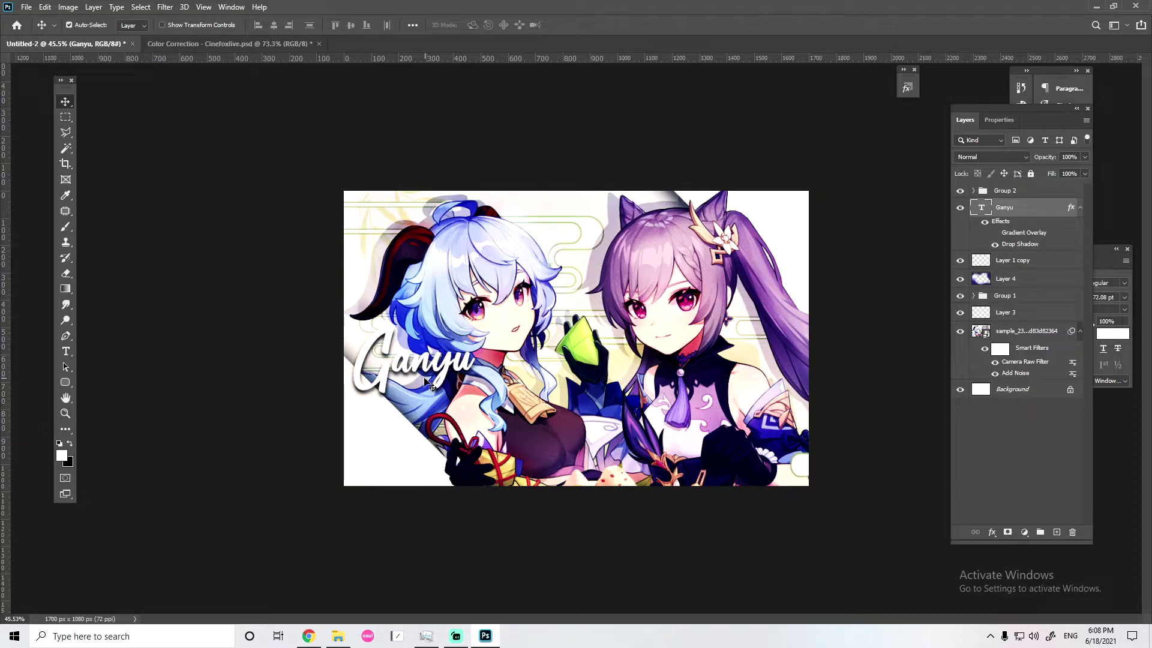
Add a new layer above Layer 1 copy and paint near-black shading behind the Ganyu title with a 289 px brush
{"action": "left_click", "coordinate": [1020, 260]}
{"action": "left_click", "coordinate": [1057, 532]}
{"action": "left_click", "coordinate": [65, 226]}
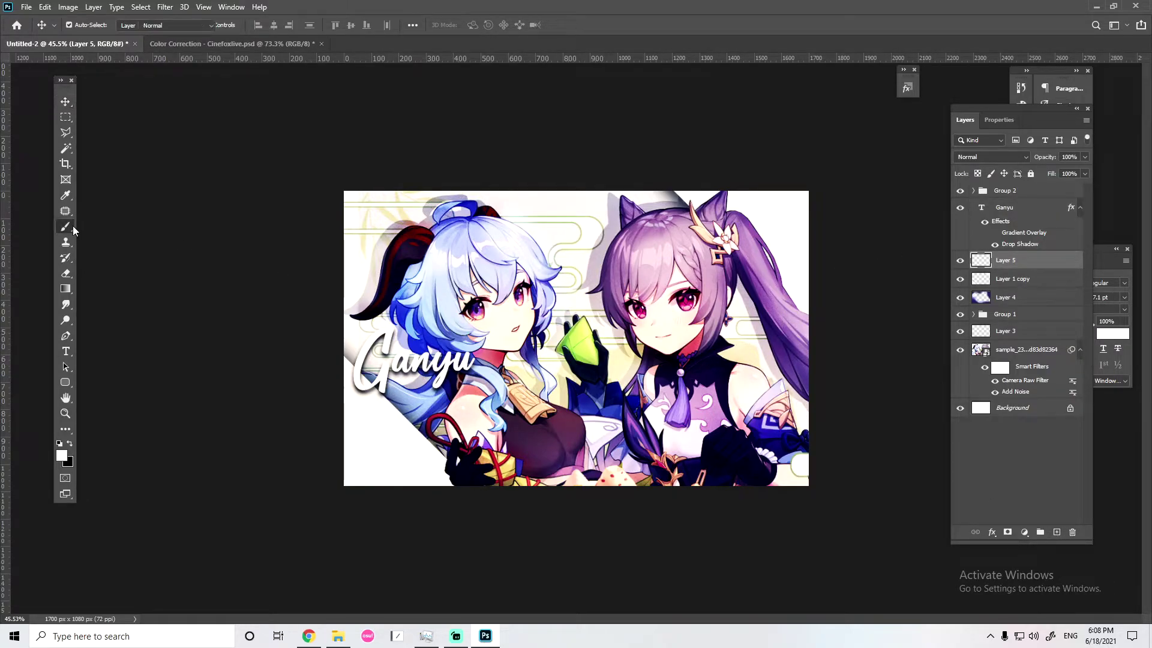
{"action": "left_click_drag", "start_coordinate": [564, 362], "coordinate": [576, 362]}
{"action": "left_click", "coordinate": [386, 257], "text": "alt"}
{"action": "left_click_drag", "start_coordinate": [360, 360], "coordinate": [462, 363]}
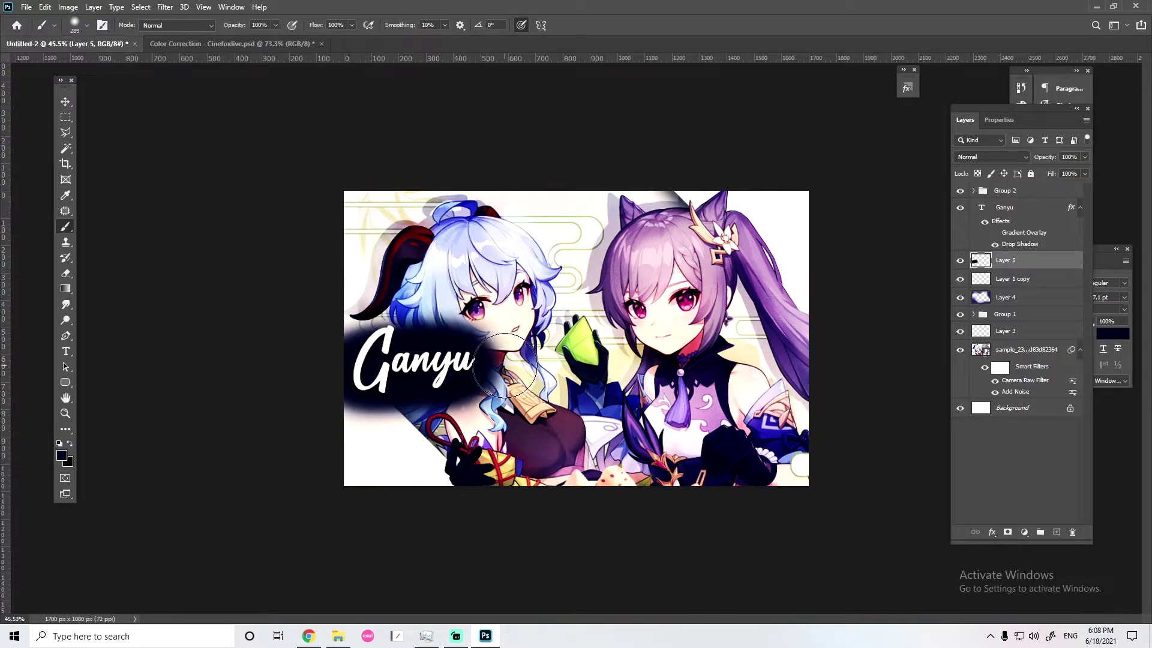
Blend the shading layer as Soft Light at 71% opacity and erase it off Ganyu's lower hair
{"action": "left_click", "coordinate": [992, 156]}
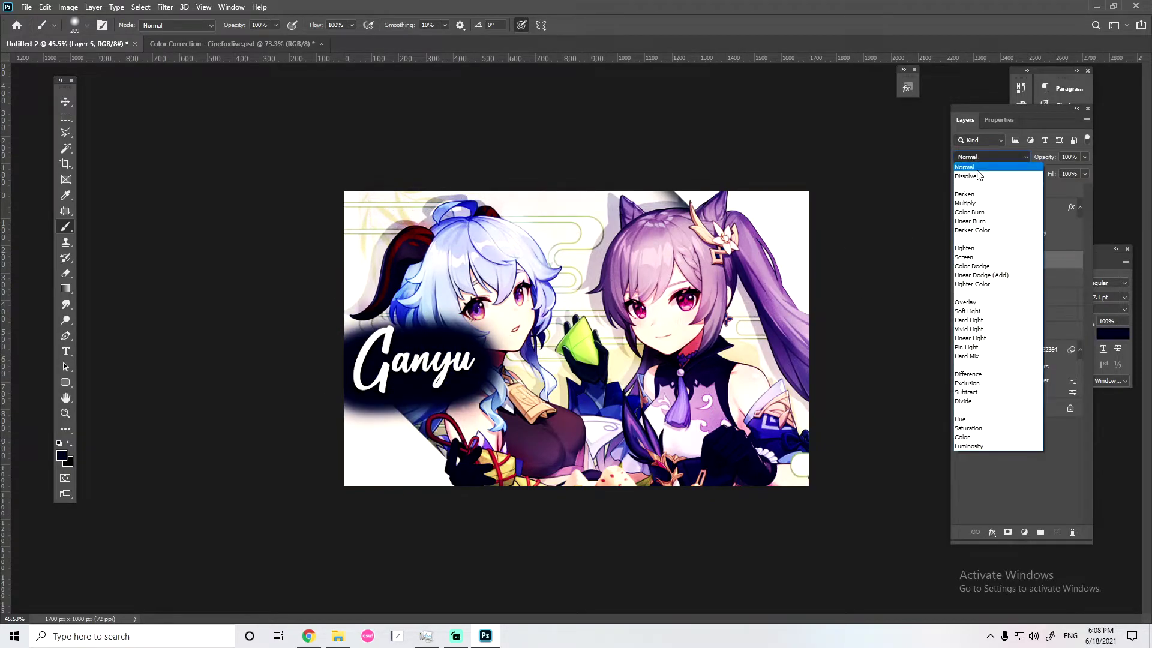
{"action": "left_click", "coordinate": [970, 311]}
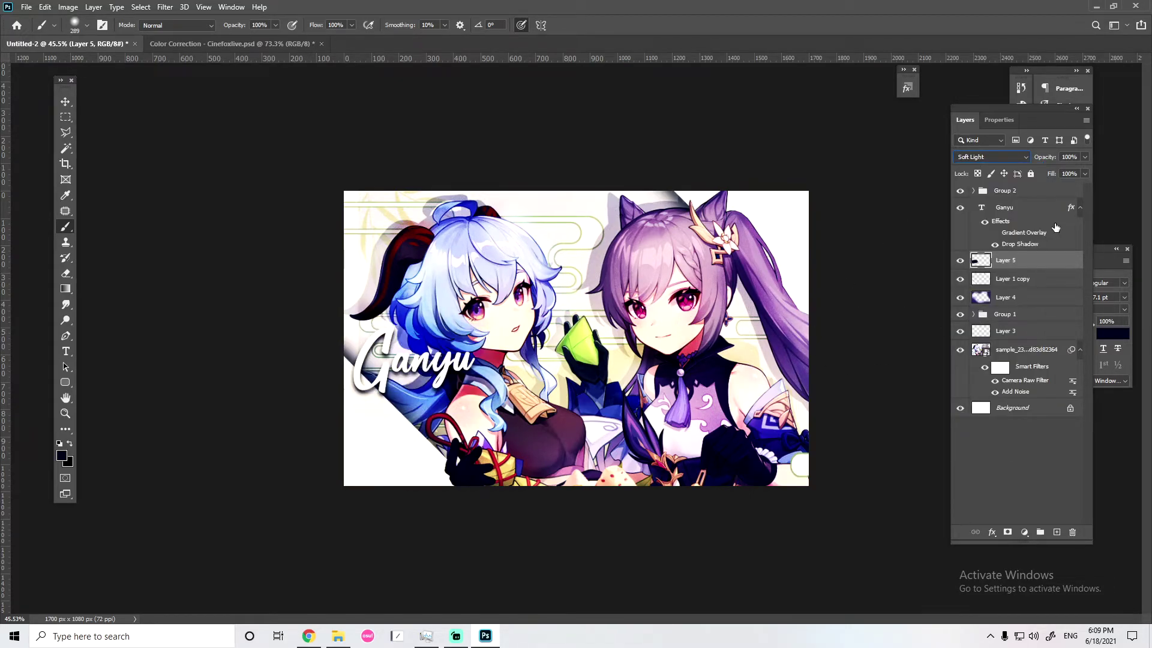
{"action": "left_click_drag", "start_coordinate": [1050, 171], "coordinate": [1070, 171]}
{"action": "key", "text": "e"}
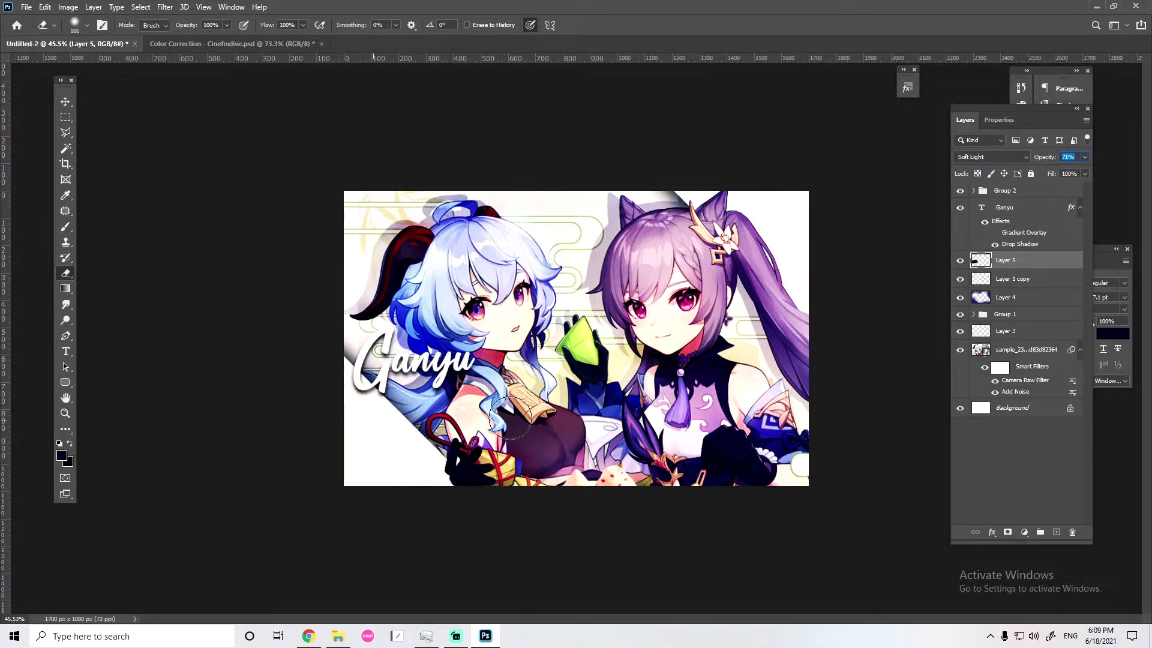
{"action": "mouse_move", "coordinate": [470, 291]}
{"action": "left_mouse_down"}
{"action": "mouse_move", "coordinate": [433, 311]}
{"action": "mouse_move", "coordinate": [495, 317]}
{"action": "mouse_move", "coordinate": [433, 323]}
{"action": "mouse_move", "coordinate": [477, 332]}
{"action": "mouse_move", "coordinate": [420, 329]}
{"action": "left_mouse_up"}
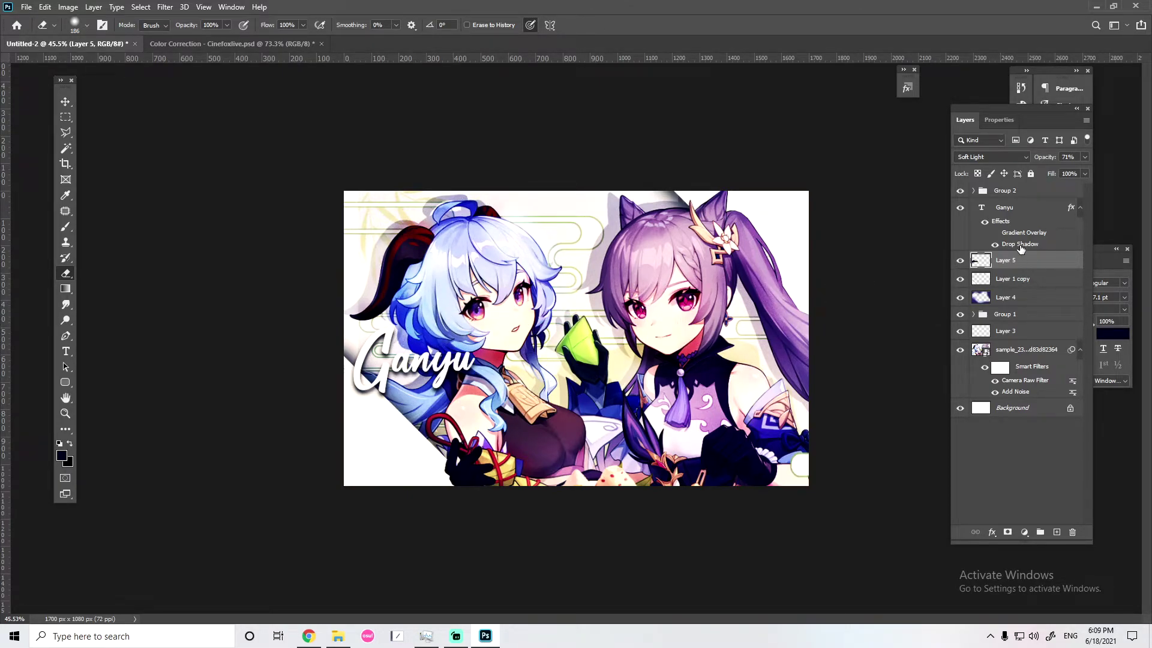
{"action": "left_click", "coordinate": [1010, 209]}
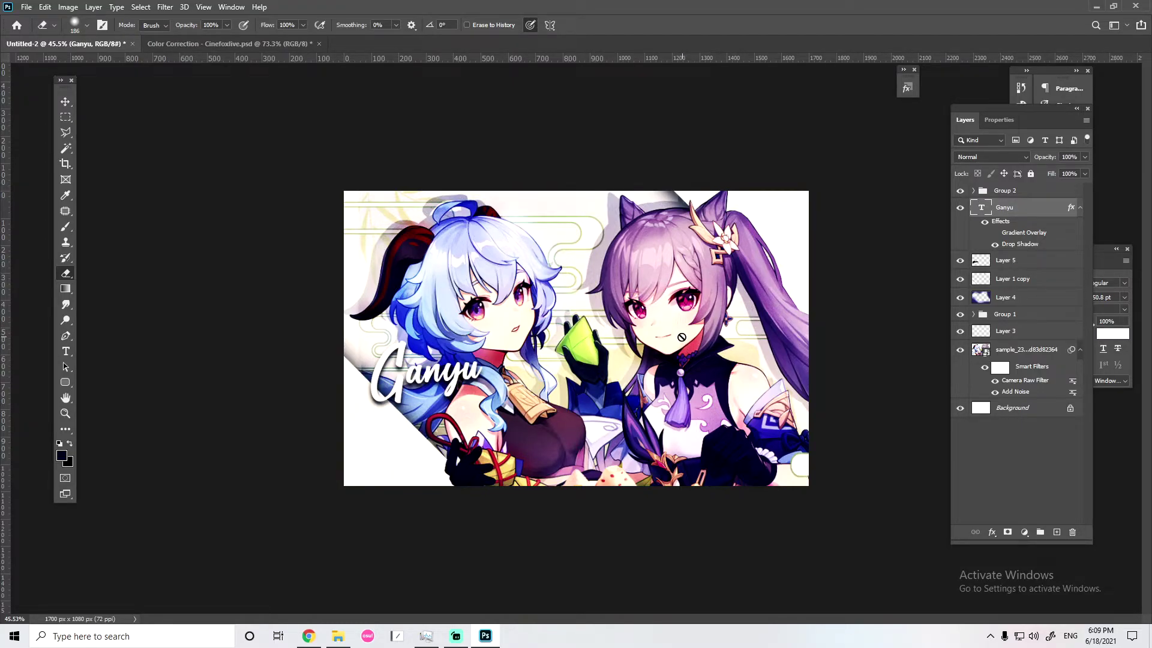
Duplicate the Ganyu title layer and move the copy over Keqing on the right
{"action": "right_click", "coordinate": [1020, 209]}
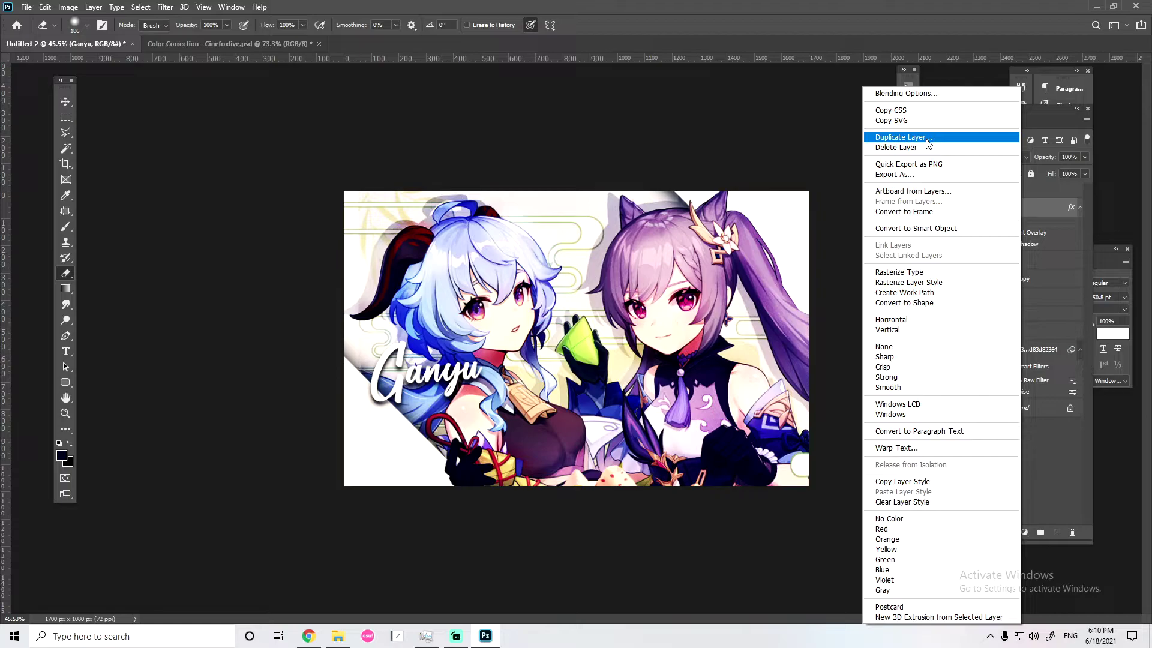
{"action": "left_click", "coordinate": [929, 138]}
{"action": "left_click", "coordinate": [674, 177]}
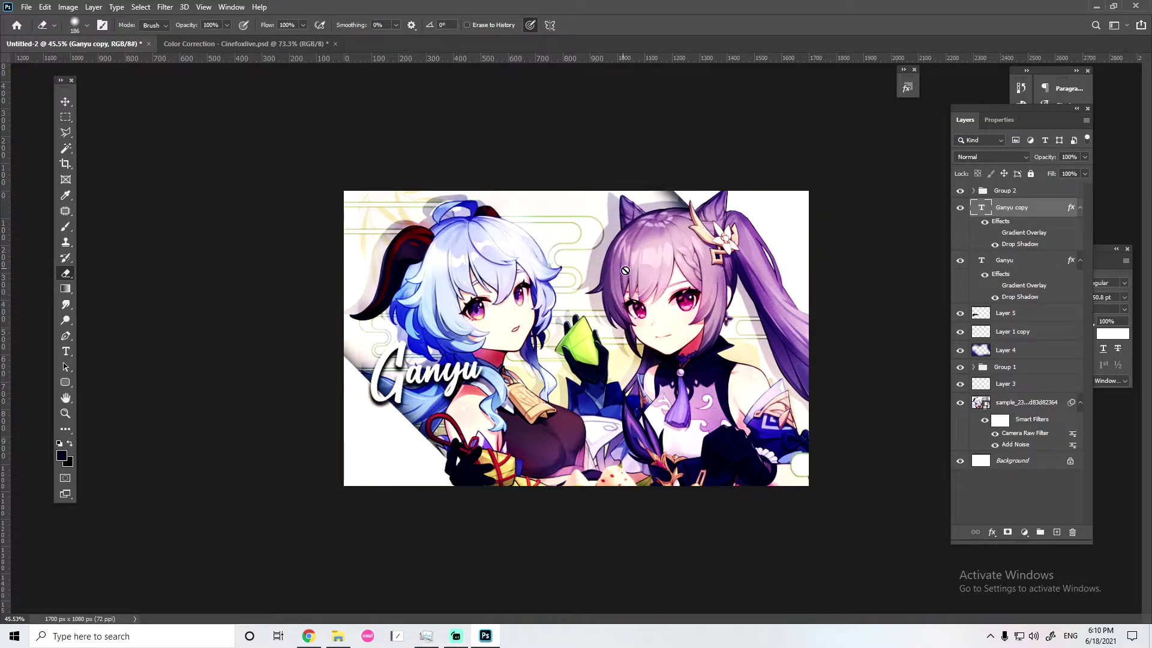
{"action": "key", "text": "ctrl+t"}
{"action": "left_click_drag", "start_coordinate": [492, 375], "coordinate": [823, 363]}
{"action": "key", "text": "Return"}
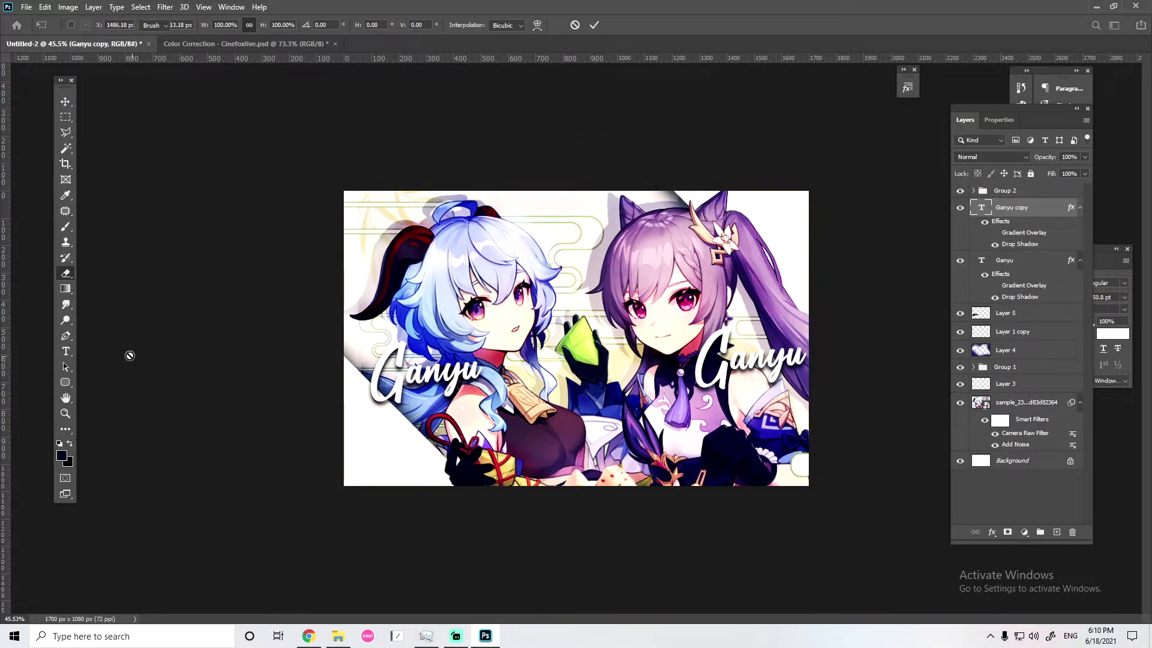
Retype the copied title as 'Keqing' and move it to the banner's top edge
{"action": "left_click", "coordinate": [66, 351]}
{"action": "left_click_drag", "start_coordinate": [702, 358], "coordinate": [912, 348]}
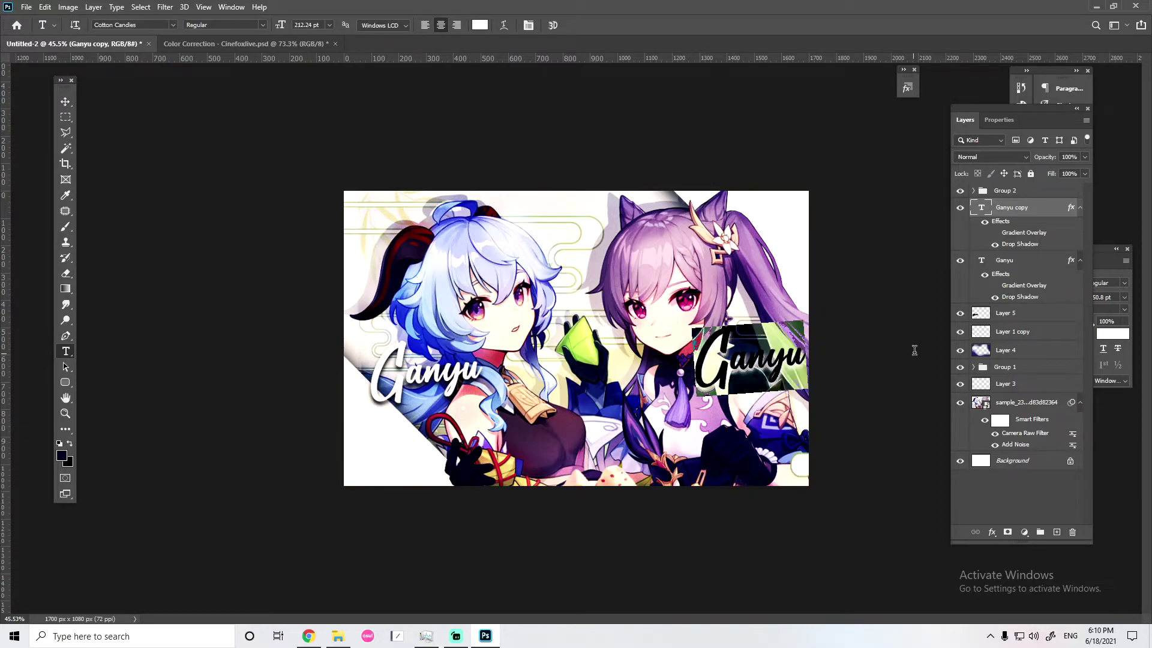
{"action": "type", "text": "Keqing"}
{"action": "left_click_drag", "start_coordinate": [781, 338], "coordinate": [658, 212]}
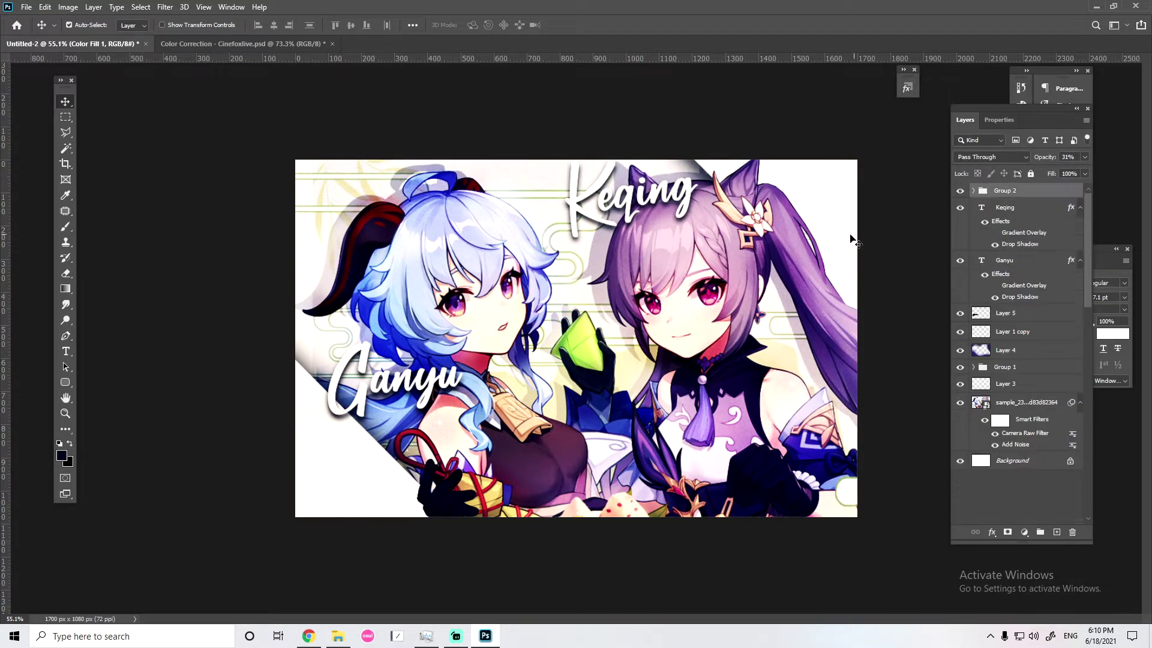
Shrink the Keqing title and move it lower right beside Keqing's collar, level with Ganyu's title
{"action": "scroll", "coordinate": [848, 237], "scroll_direction": "down", "scroll_amount": 2}
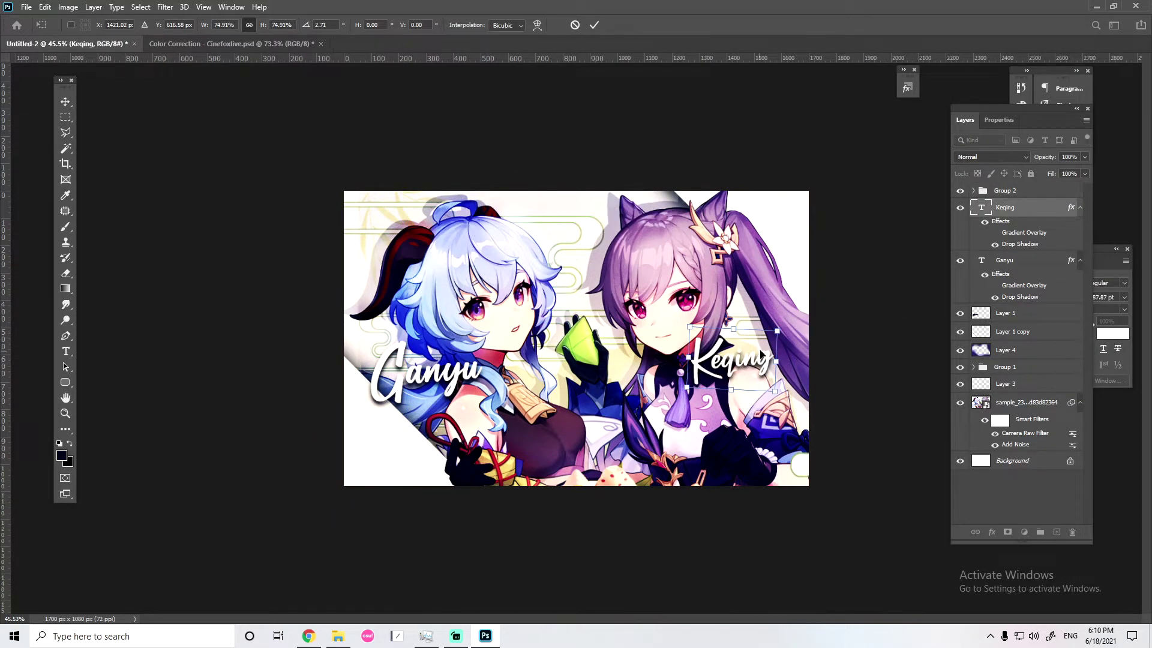
{"action": "left_click_drag", "start_coordinate": [680, 264], "coordinate": [788, 368]}
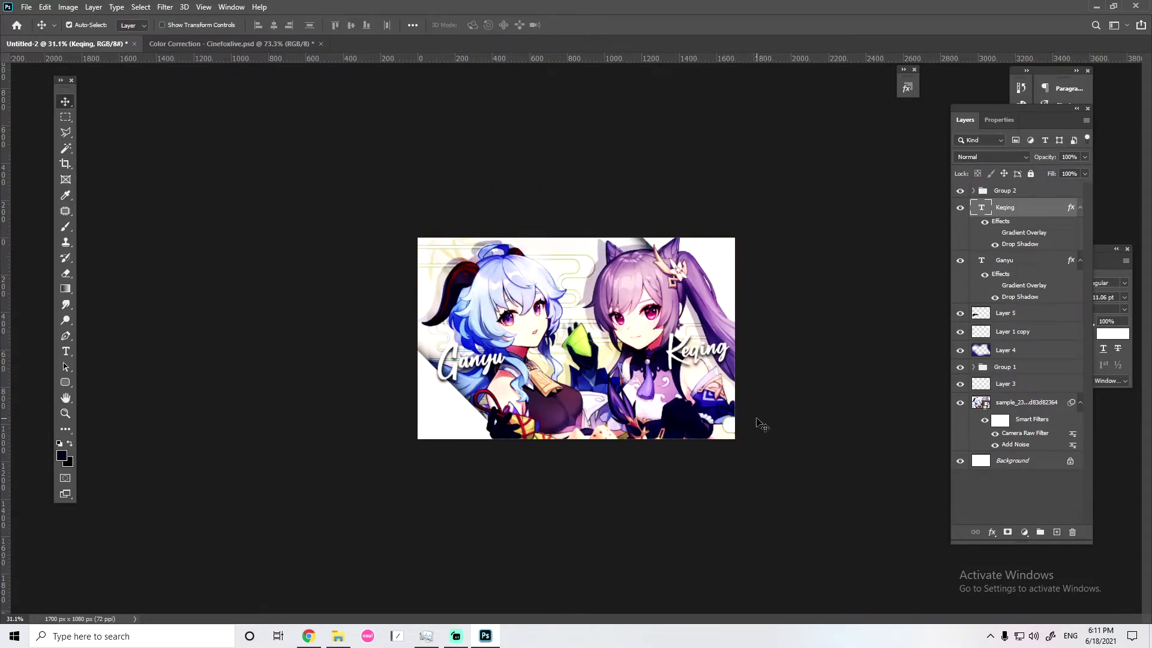
{"action": "scroll", "coordinate": [757, 424], "scroll_direction": "up", "scroll_amount": 2}
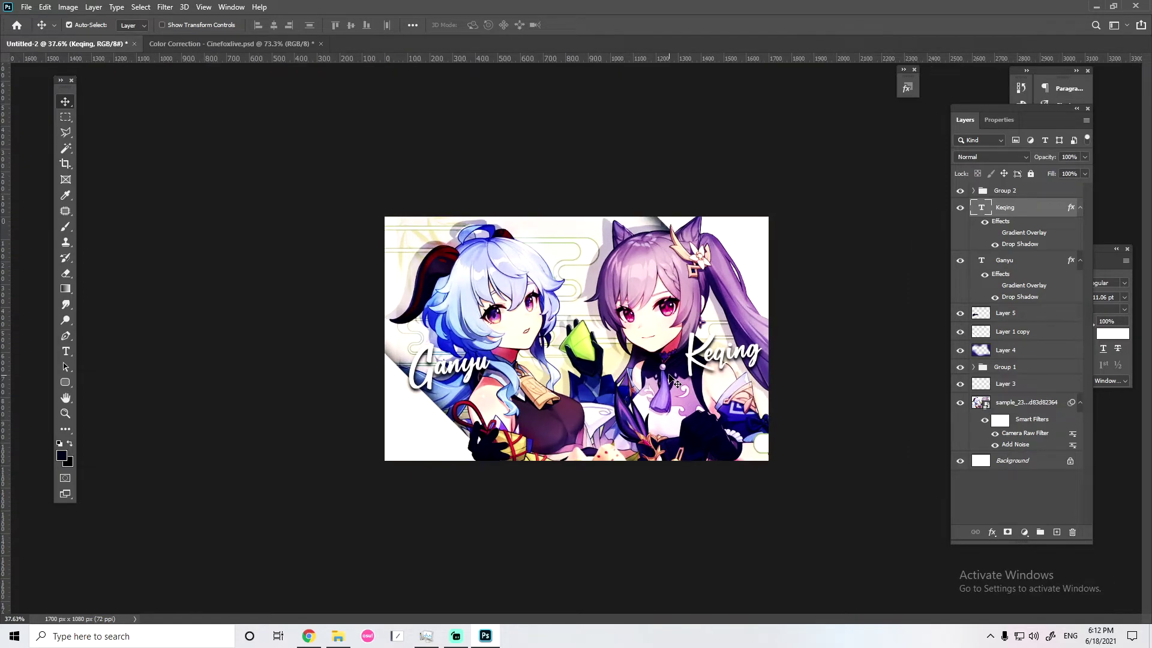
{"action": "scroll", "coordinate": [671, 378], "scroll_direction": "up", "scroll_amount": 1}
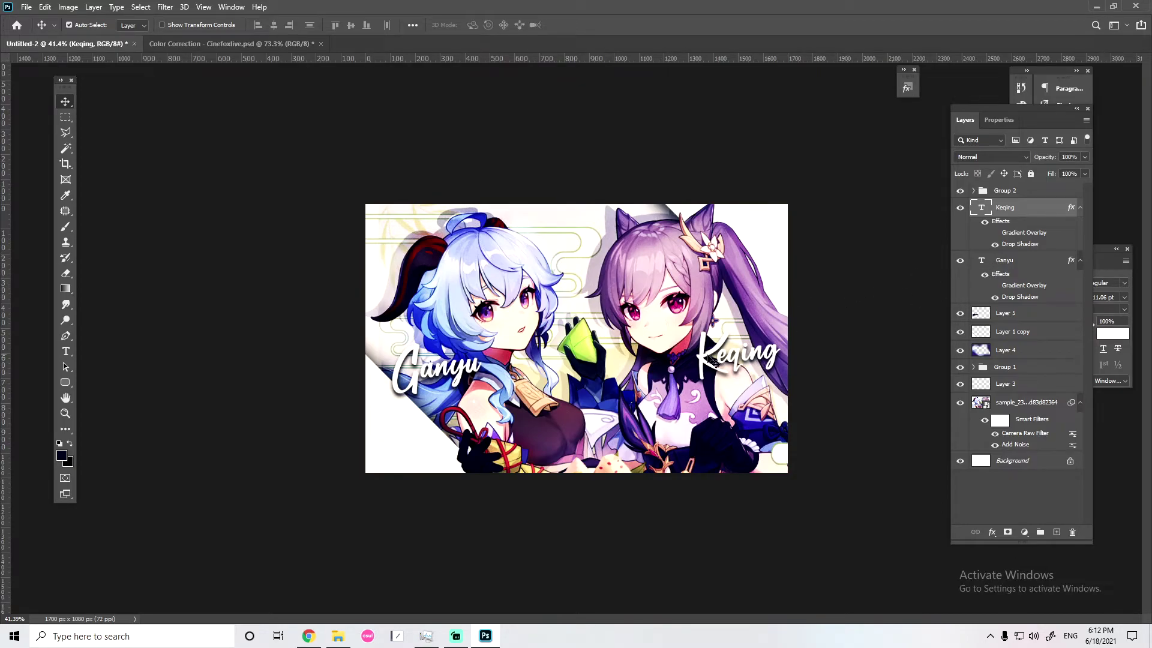
{"action": "scroll", "coordinate": [573, 310], "scroll_direction": "down", "scroll_amount": 1}
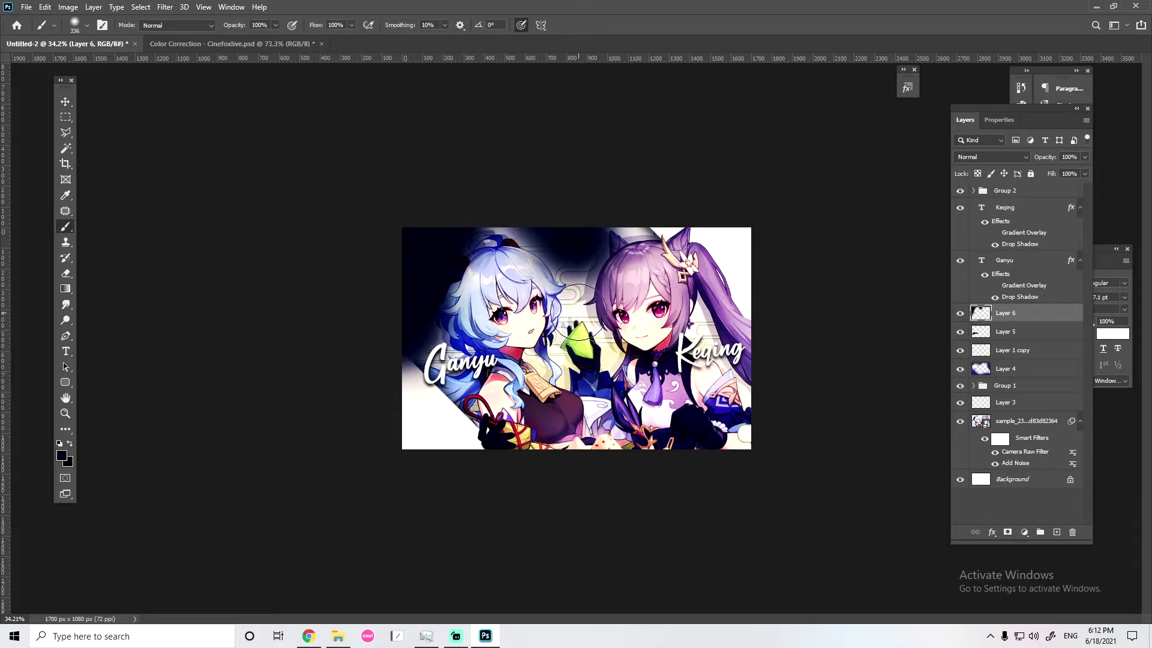
Paint dark shading between the two heads and below the Keqing title with 225 and 114 px brushes
{"action": "left_click", "coordinate": [582, 304]}
{"action": "key", "text": "ctrl+z"}
{"action": "right_click", "coordinate": [574, 303], "text": "alt"}
{"action": "left_click_drag", "start_coordinate": [571, 304], "coordinate": [580, 293]}
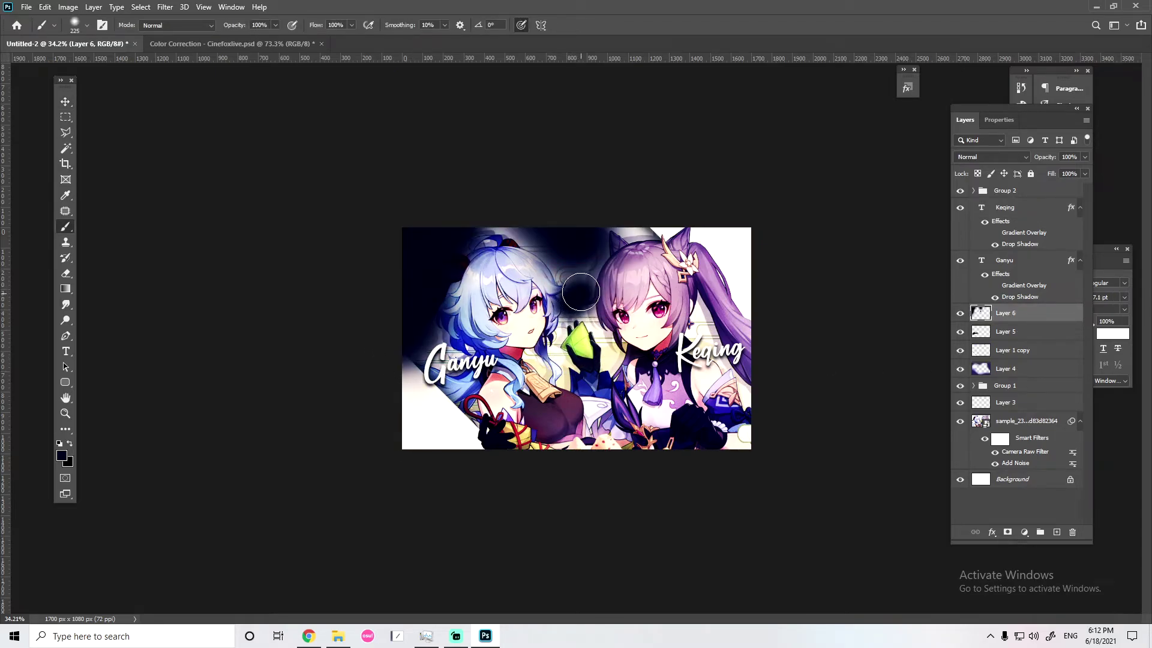
{"action": "mouse_move", "coordinate": [642, 222]}
{"action": "left_mouse_down"}
{"action": "mouse_move", "coordinate": [730, 312]}
{"action": "mouse_move", "coordinate": [711, 315]}
{"action": "mouse_move", "coordinate": [717, 339]}
{"action": "mouse_move", "coordinate": [766, 387]}
{"action": "mouse_move", "coordinate": [713, 324]}
{"action": "mouse_move", "coordinate": [733, 349]}
{"action": "mouse_move", "coordinate": [687, 319]}
{"action": "left_mouse_up"}
{"action": "key", "text": "ctrl+z"}
{"action": "mouse_move", "coordinate": [698, 309]}
{"action": "left_mouse_down"}
{"action": "mouse_move", "coordinate": [702, 337]}
{"action": "mouse_move", "coordinate": [756, 407]}
{"action": "left_mouse_up"}
{"action": "mouse_move", "coordinate": [569, 321]}
{"action": "left_mouse_down"}
{"action": "mouse_move", "coordinate": [560, 335]}
{"action": "mouse_move", "coordinate": [594, 327]}
{"action": "mouse_move", "coordinate": [609, 348]}
{"action": "mouse_move", "coordinate": [565, 351]}
{"action": "mouse_move", "coordinate": [543, 370]}
{"action": "left_mouse_up"}
Set the shading layer's opacity to 40%
{"action": "mouse_move", "coordinate": [1085, 173]}
{"action": "left_mouse_down"}
{"action": "mouse_move", "coordinate": [1054, 171]}
{"action": "mouse_move", "coordinate": [1089, 169]}
{"action": "left_mouse_up"}
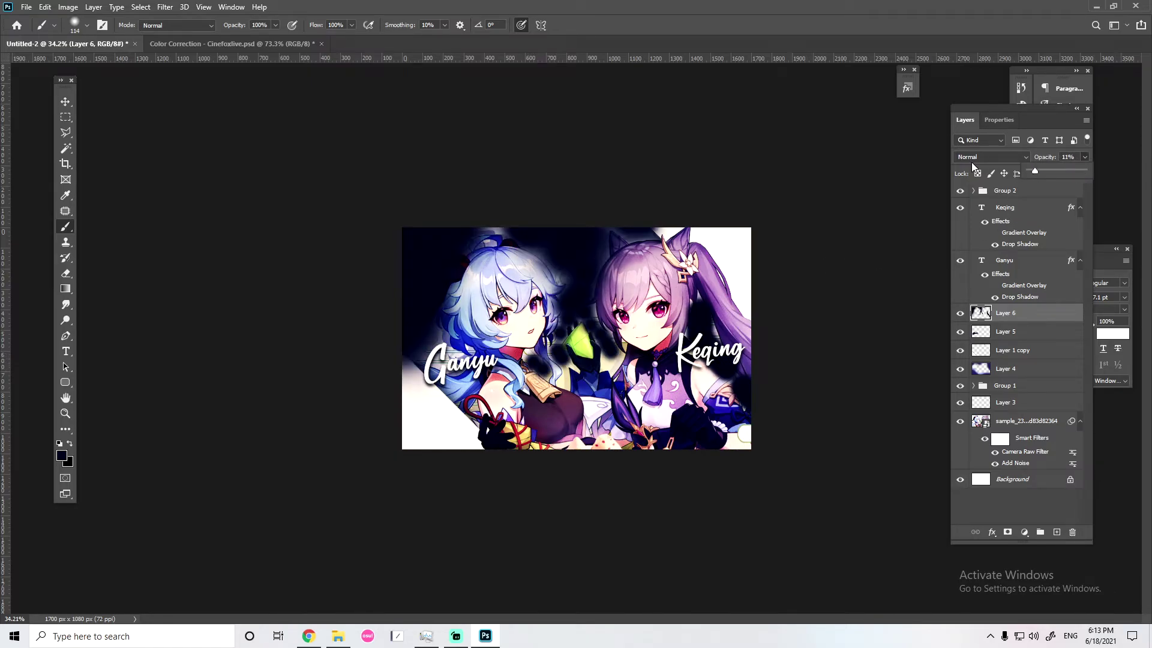
{"action": "left_click", "coordinate": [973, 159]}
{"action": "left_click", "coordinate": [1077, 158]}
{"action": "left_click_drag", "start_coordinate": [1062, 174], "coordinate": [1050, 169]}
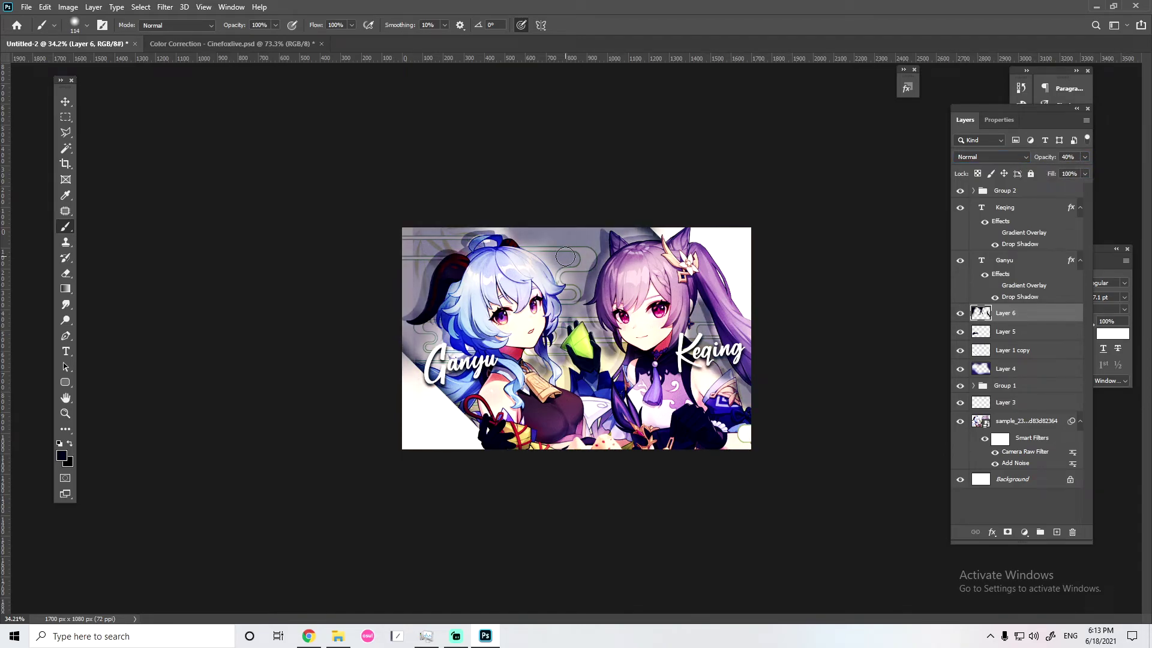
{"action": "scroll", "coordinate": [499, 216], "scroll_direction": "up", "scroll_amount": 5}
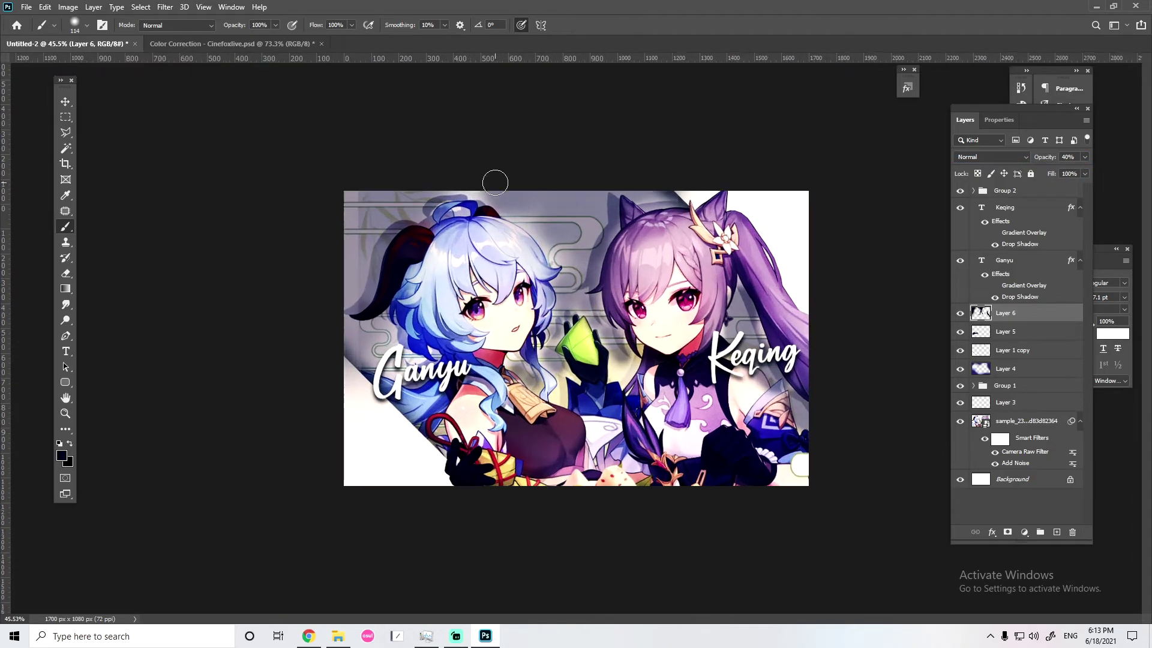
{"action": "key", "text": "ctrl+minus"}
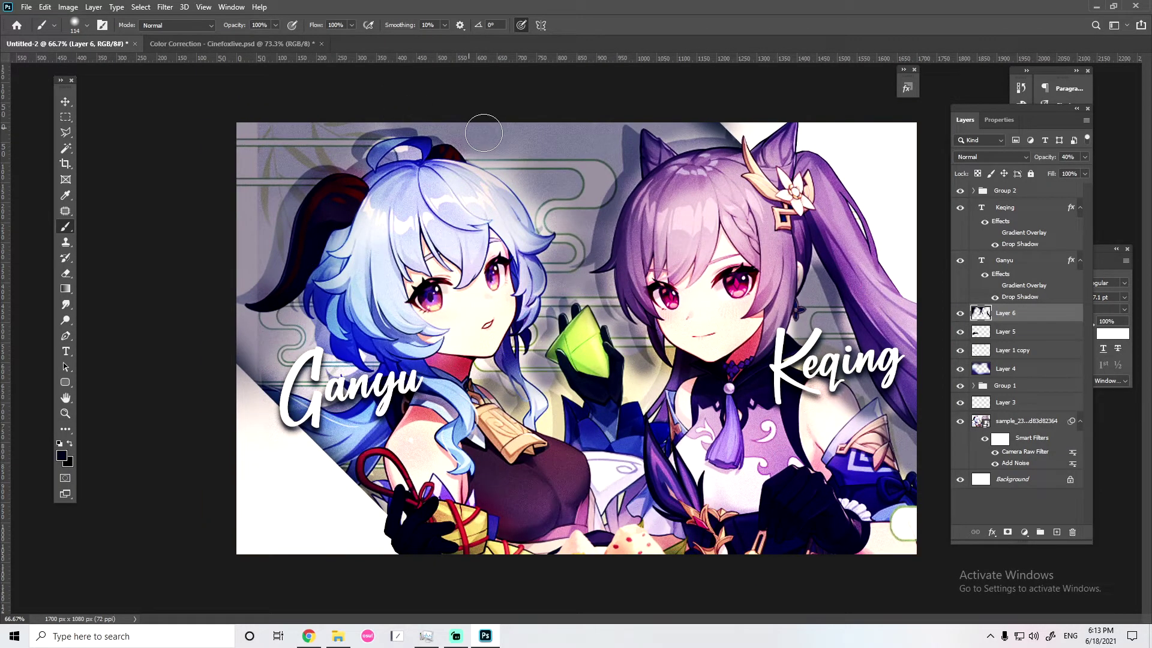
Try shading the hair loop with a 36 px brush, undo it, and enlarge the brush to 87 px
{"action": "right_click", "coordinate": [402, 156], "text": "alt"}
{"action": "mouse_move", "coordinate": [403, 153]}
{"action": "left_mouse_down"}
{"action": "mouse_move", "coordinate": [387, 154]}
{"action": "mouse_move", "coordinate": [490, 169]}
{"action": "mouse_move", "coordinate": [541, 198]}
{"action": "mouse_move", "coordinate": [578, 243]}
{"action": "left_mouse_up"}
{"action": "key", "text": "ctrl+z"}
{"action": "right_click", "coordinate": [474, 157], "text": "alt"}
Resize the brush to 25 then 52 px and toggle the shading layer's visibility to compare
{"action": "scroll", "coordinate": [730, 306], "scroll_direction": "down", "scroll_amount": 5}
{"action": "right_click", "coordinate": [725, 296], "text": "alt"}
{"action": "right_click", "coordinate": [726, 293], "text": "alt"}
{"action": "right_click", "coordinate": [725, 287], "text": "alt"}
{"action": "right_click", "coordinate": [724, 284], "text": "alt"}
{"action": "scroll", "coordinate": [727, 288], "scroll_direction": "down", "scroll_amount": 3}
{"action": "left_click", "coordinate": [960, 314]}
{"action": "left_click", "coordinate": [961, 314]}
{"action": "scroll", "coordinate": [537, 349], "scroll_direction": "up", "scroll_amount": 3}
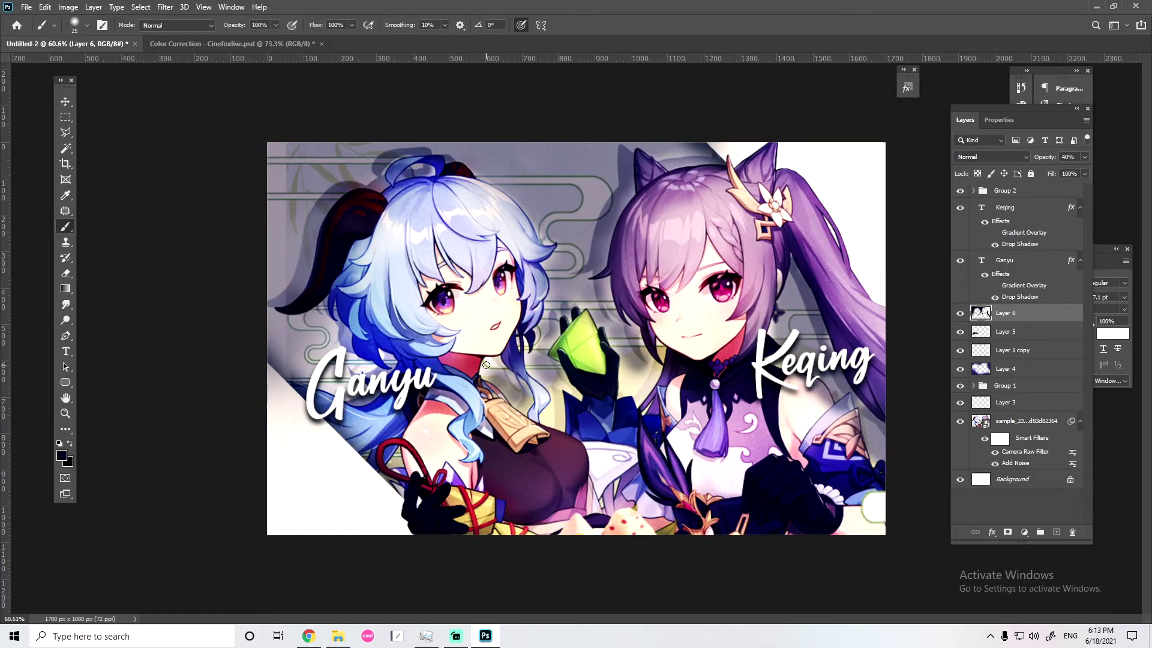
{"action": "left_click_drag", "start_coordinate": [490, 362], "coordinate": [495, 368]}
{"action": "scroll", "coordinate": [495, 368], "scroll_direction": "up", "scroll_amount": 2}
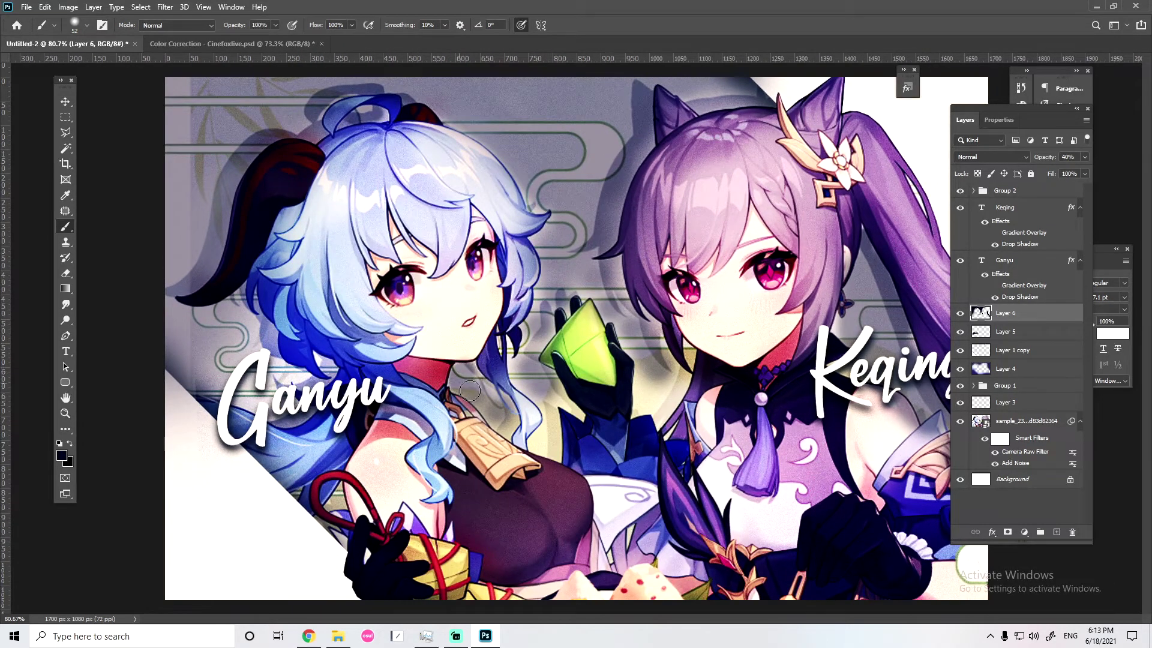
Erase shading along Ganyu's hair-tip edge, undo it, and enlarge the eraser to 47 px
{"action": "key", "text": "e"}
{"action": "scroll", "coordinate": [543, 207], "scroll_direction": "up", "scroll_amount": 8}
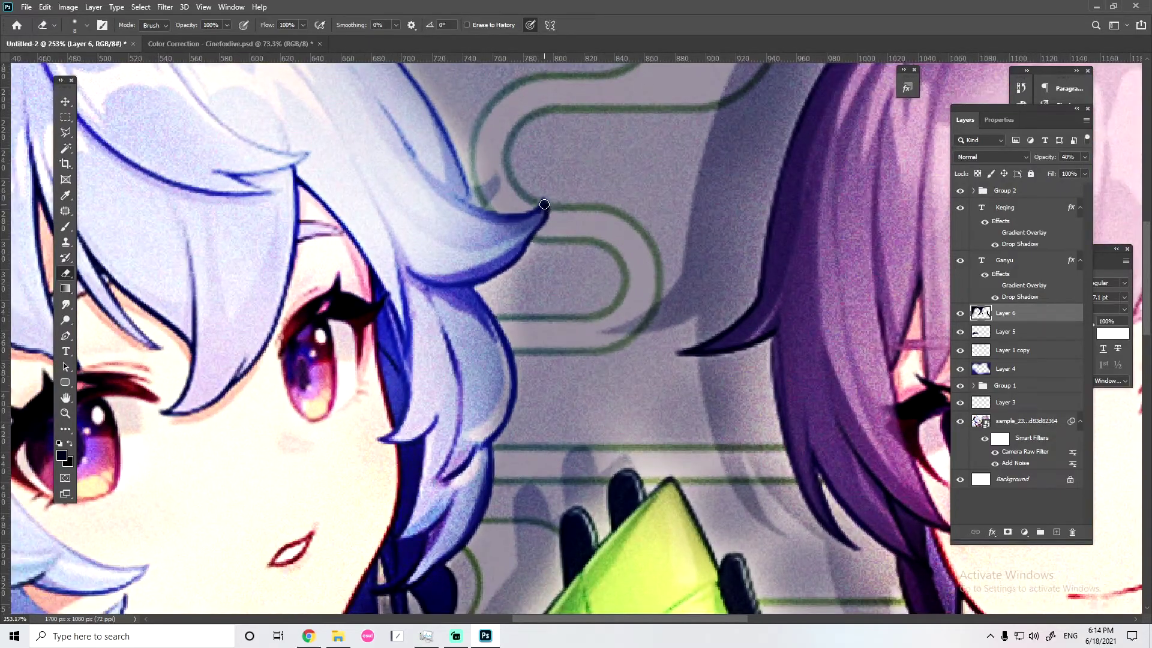
{"action": "mouse_move", "coordinate": [544, 204]}
{"action": "left_mouse_down"}
{"action": "mouse_move", "coordinate": [473, 218]}
{"action": "mouse_move", "coordinate": [546, 208]}
{"action": "mouse_move", "coordinate": [469, 214]}
{"action": "mouse_move", "coordinate": [546, 213]}
{"action": "mouse_move", "coordinate": [462, 219]}
{"action": "mouse_move", "coordinate": [511, 233]}
{"action": "mouse_move", "coordinate": [442, 233]}
{"action": "mouse_move", "coordinate": [512, 219]}
{"action": "mouse_move", "coordinate": [465, 242]}
{"action": "mouse_move", "coordinate": [520, 234]}
{"action": "mouse_move", "coordinate": [506, 246]}
{"action": "mouse_move", "coordinate": [529, 234]}
{"action": "mouse_move", "coordinate": [450, 255]}
{"action": "mouse_move", "coordinate": [435, 516]}
{"action": "left_mouse_up"}
{"action": "key", "text": "ctrl+z"}
{"action": "right_click", "coordinate": [450, 257], "text": "alt"}
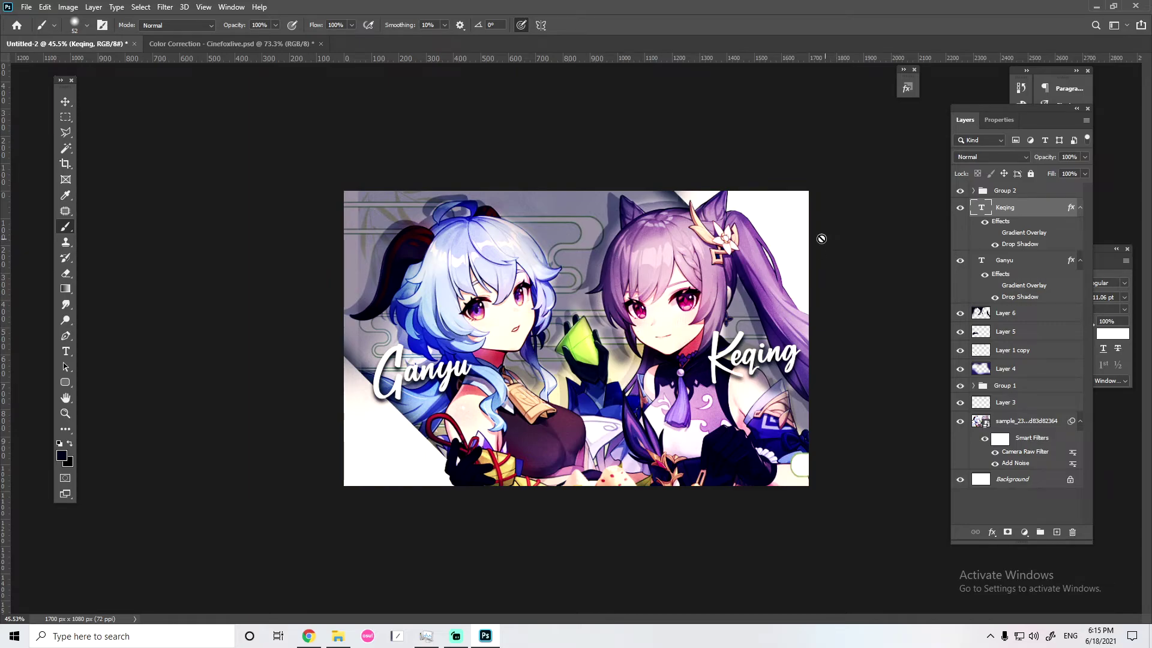
Group all layers from Group 2 down to the sample image and name the group Collab
{"action": "left_click", "coordinate": [65, 116]}
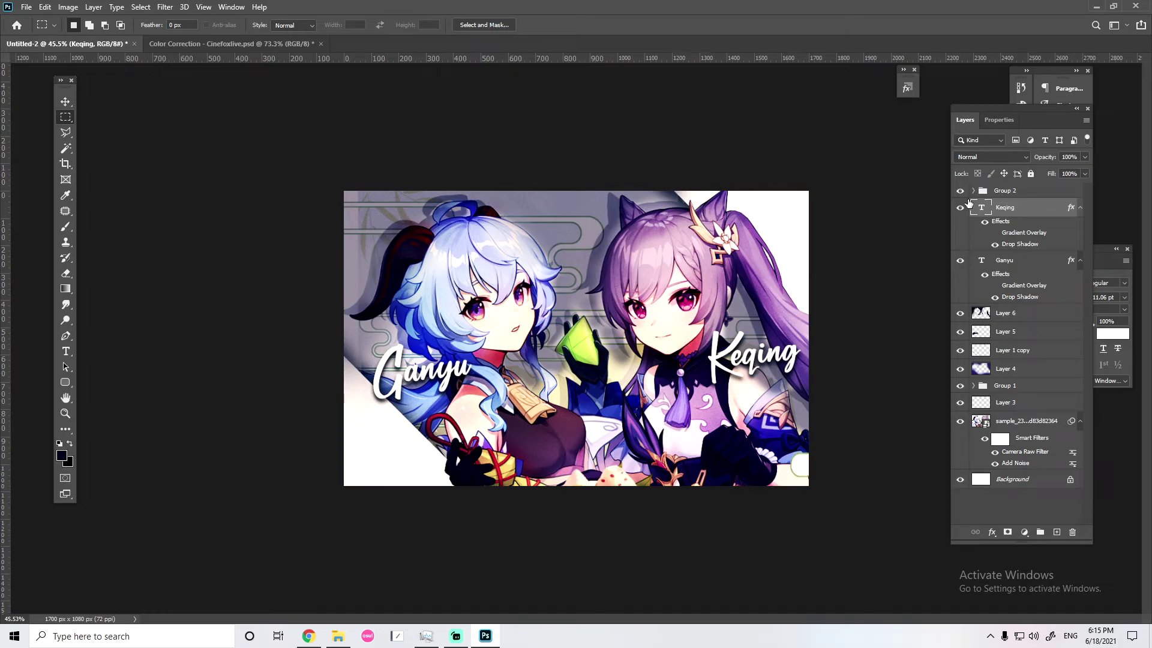
{"action": "left_click", "coordinate": [1009, 191]}
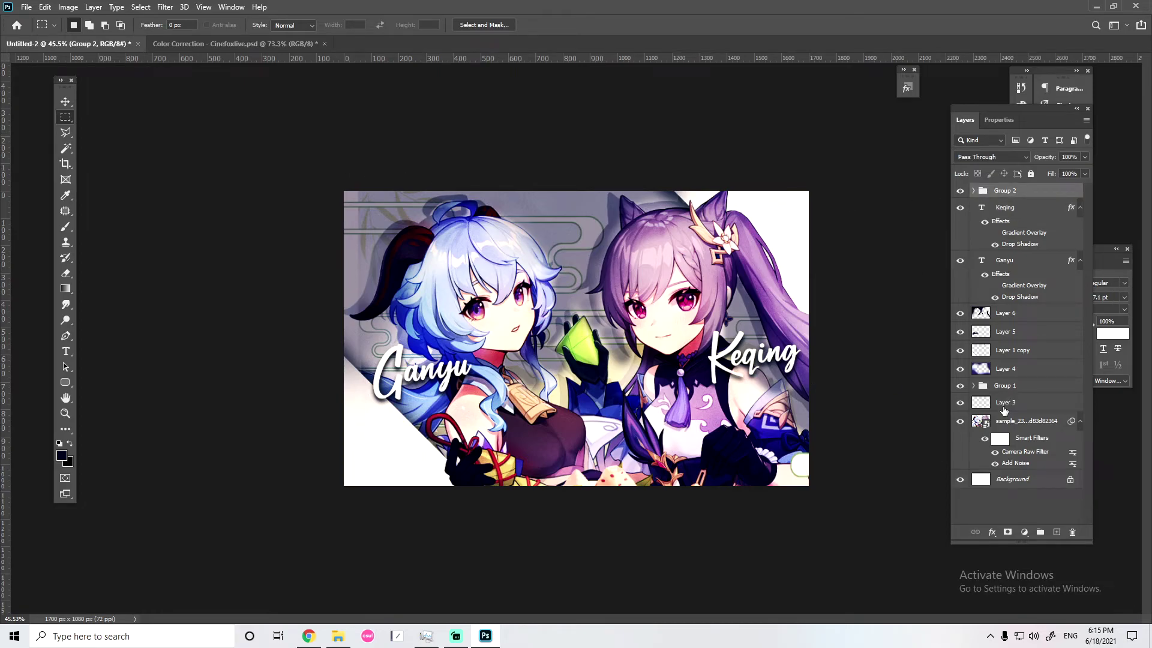
{"action": "left_click", "coordinate": [1013, 424], "text": "shift"}
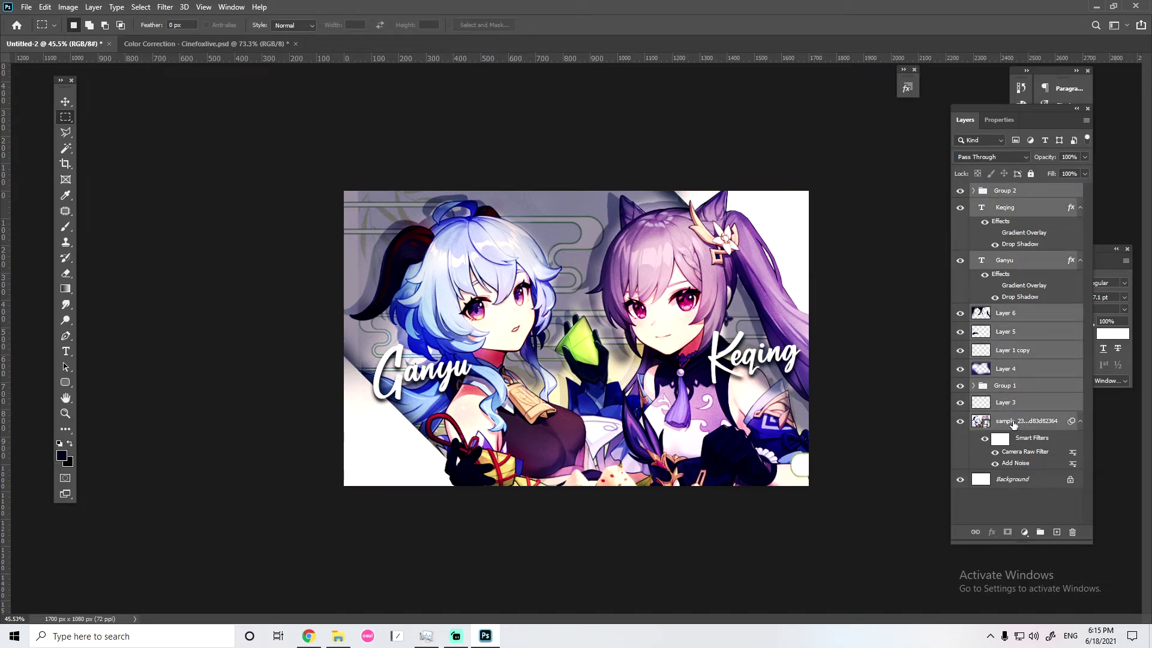
{"action": "key", "text": "ctrl+g"}
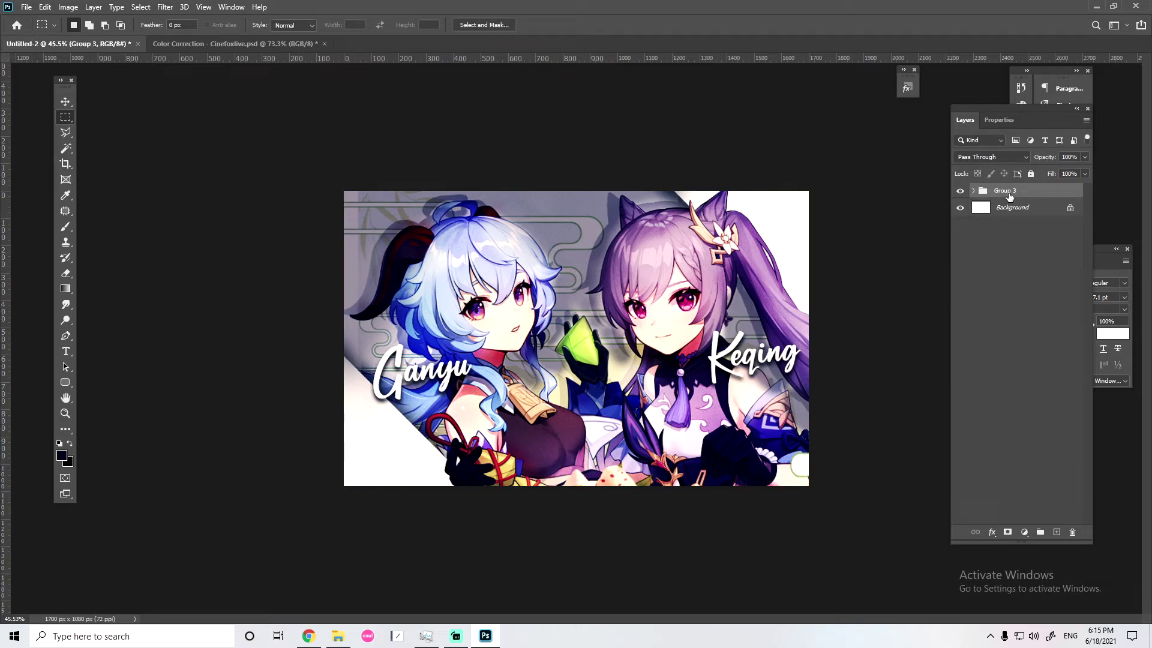
{"action": "double_click", "coordinate": [1004, 191]}
{"action": "type", "text": "Col"}
{"action": "key", "text": "Return"}
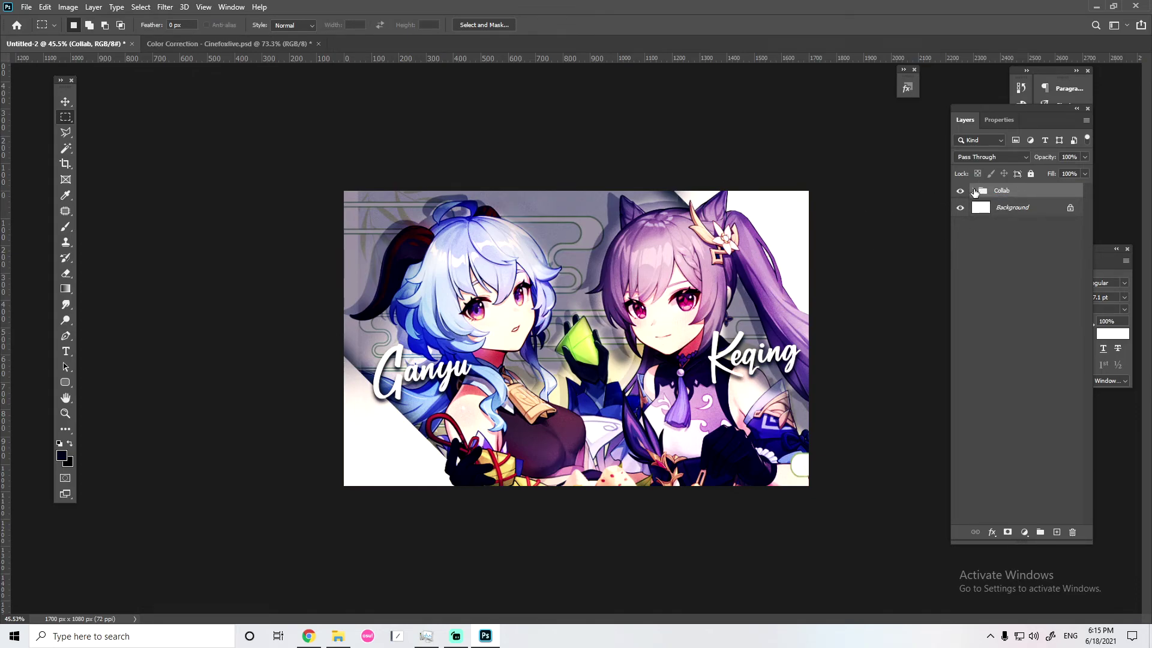
Duplicate the Collab group, hide the original, and merge the Collab copy into one layer
{"action": "left_click", "coordinate": [973, 191]}
{"action": "left_click", "coordinate": [974, 190]}
{"action": "right_click", "coordinate": [1003, 198]}
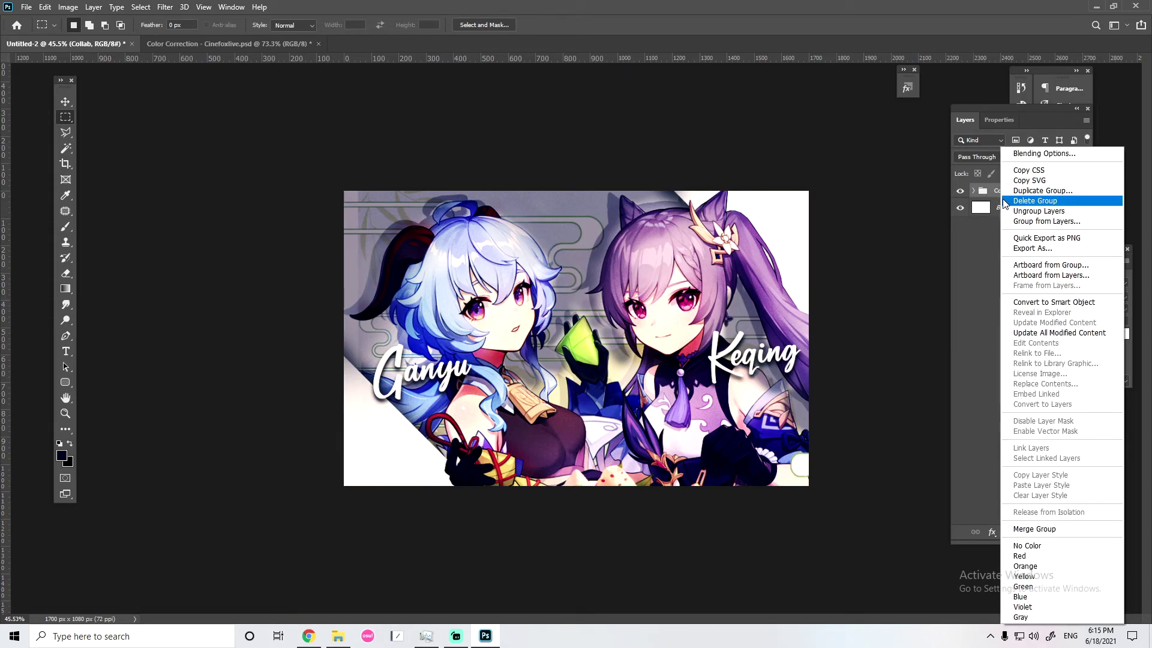
{"action": "left_click", "coordinate": [1032, 190]}
{"action": "left_click", "coordinate": [679, 181]}
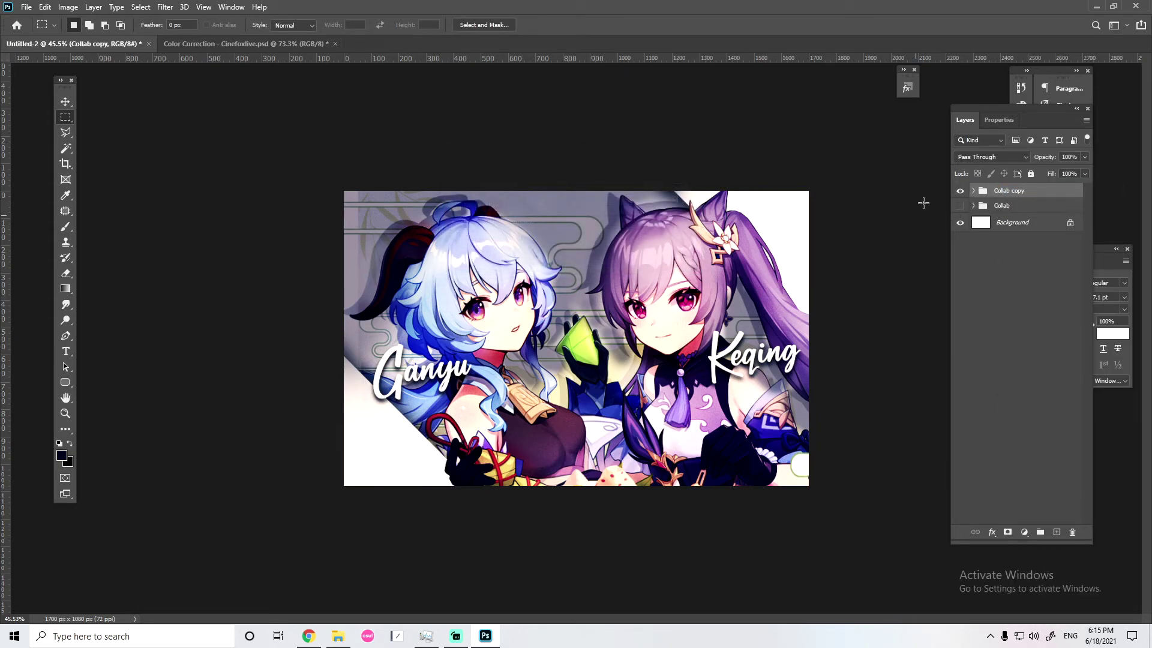
{"action": "left_click", "coordinate": [960, 206]}
{"action": "right_click", "coordinate": [1009, 191]}
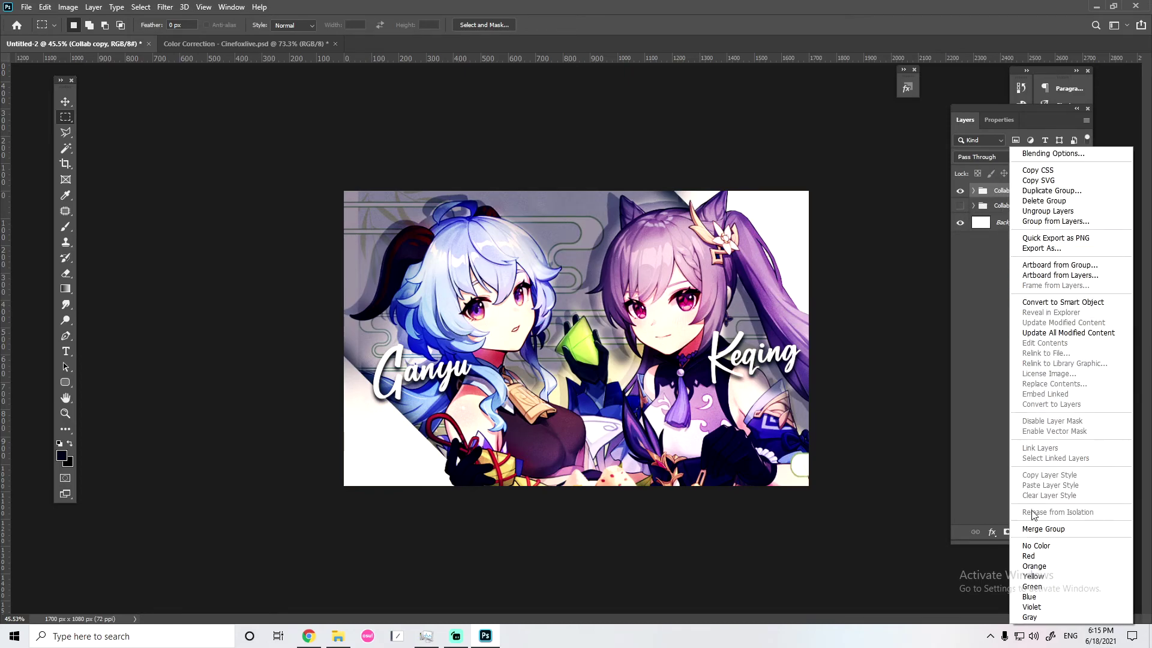
{"action": "left_click", "coordinate": [1038, 529]}
Turn the Ganyu title back on inside the hidden Collab group, leaving the merged Collab copy visible
{"action": "key", "text": "ctrl+minus"}
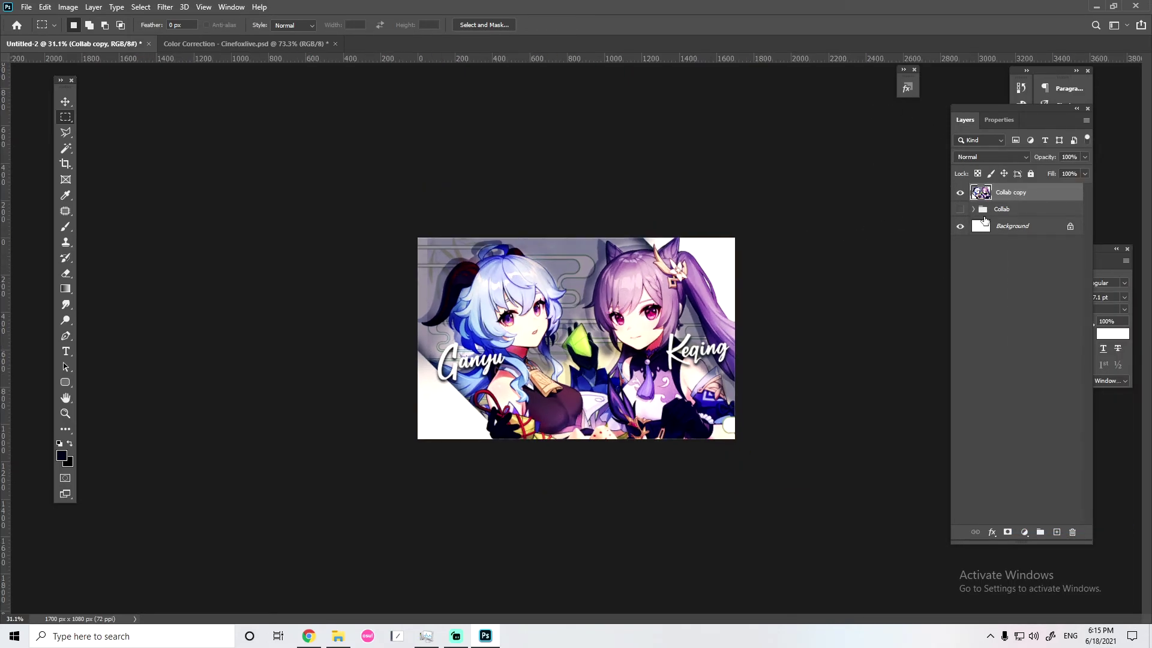
{"action": "left_click", "coordinate": [961, 193]}
{"action": "left_click", "coordinate": [974, 209]}
{"action": "left_click", "coordinate": [961, 209]}
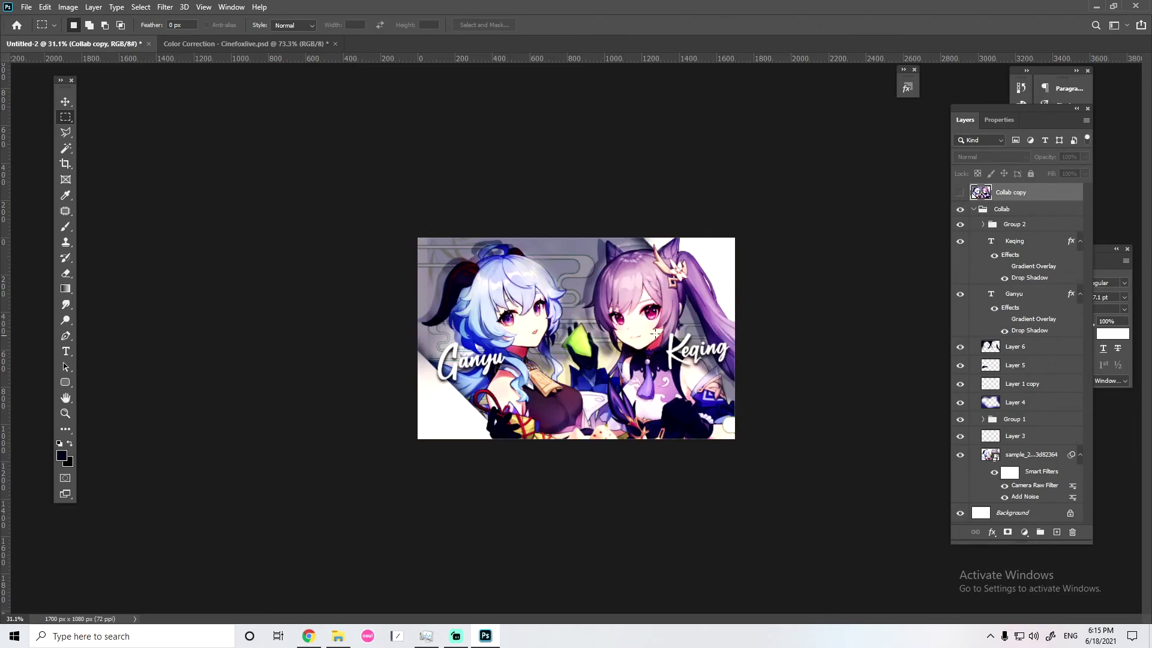
{"action": "left_click", "coordinate": [963, 300]}
{"action": "left_click", "coordinate": [974, 209]}
{"action": "left_click", "coordinate": [960, 208]}
{"action": "left_click", "coordinate": [960, 193]}
{"action": "key", "text": "ctrl+plus"}
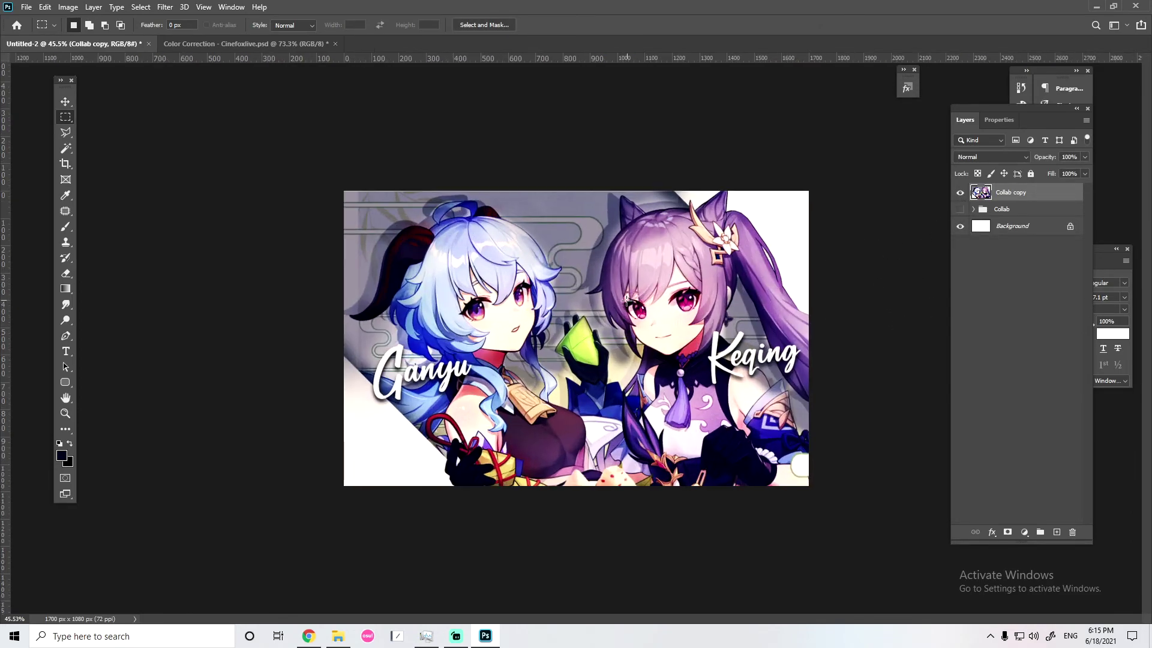
{"action": "scroll", "coordinate": [654, 287], "scroll_direction": "up", "scroll_amount": 1}
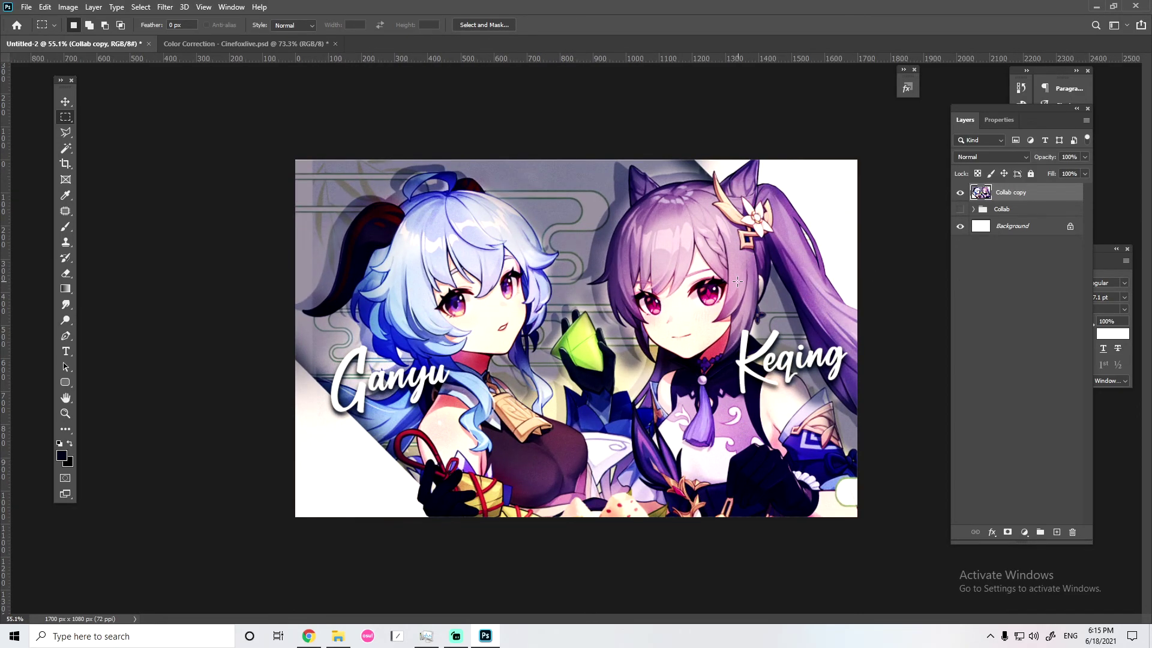